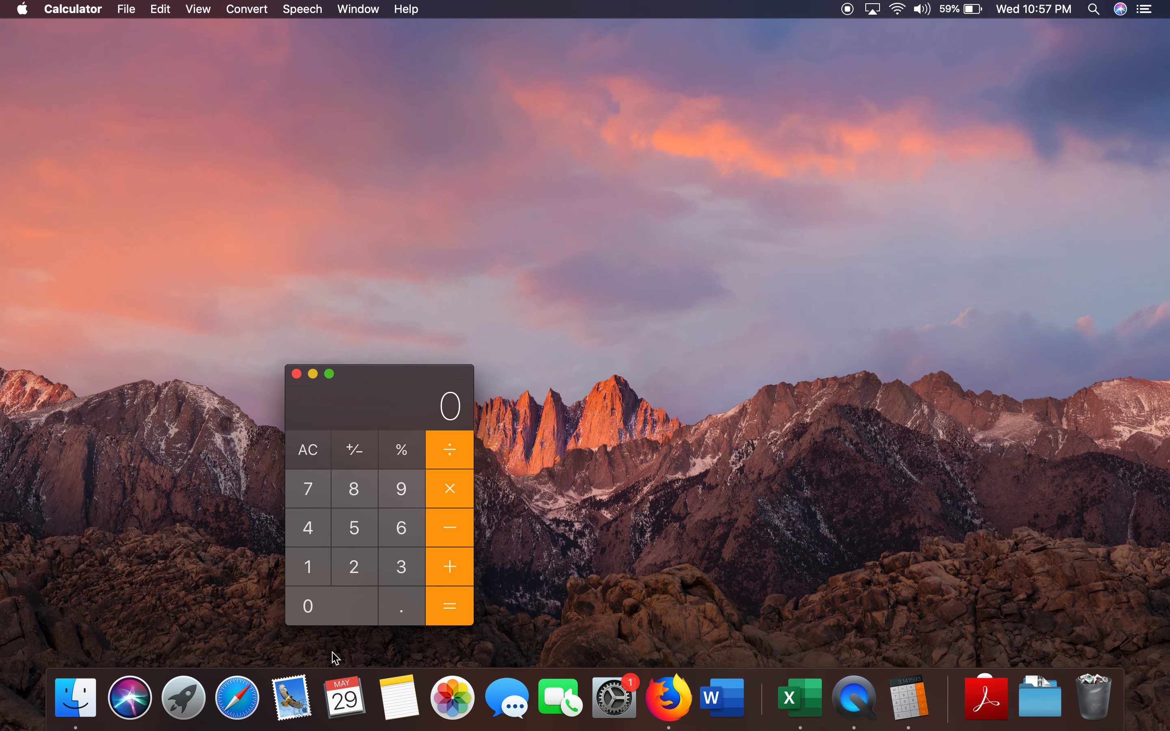
# Calculate 8 divided by 60 for the first date's seconds
pyautogui.click(363, 498)
pyautogui.click(448, 461)
pyautogui.click(412, 533)
pyautogui.click(348, 602)
pyautogui.click(462, 618)
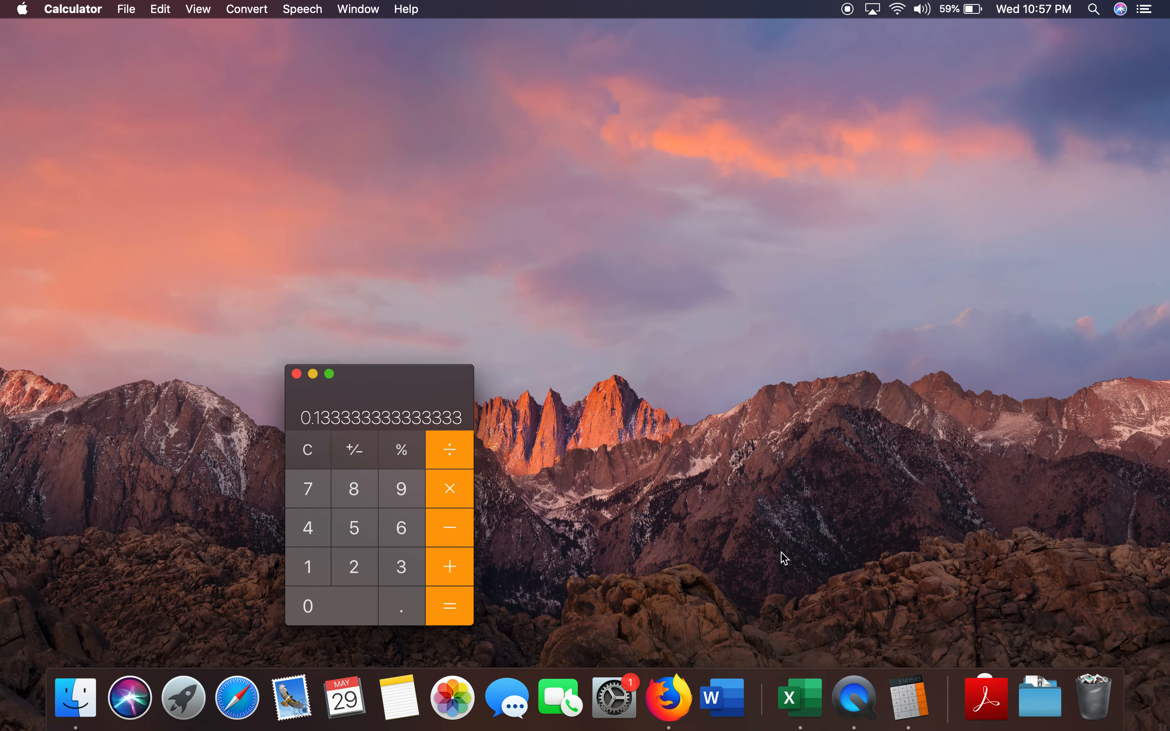
# Switch to the Google Sheets spreadsheet and enter 2.13 as the Noncompliance value for 5/6/19
pyautogui.hotkey('ctrl', 'Right')
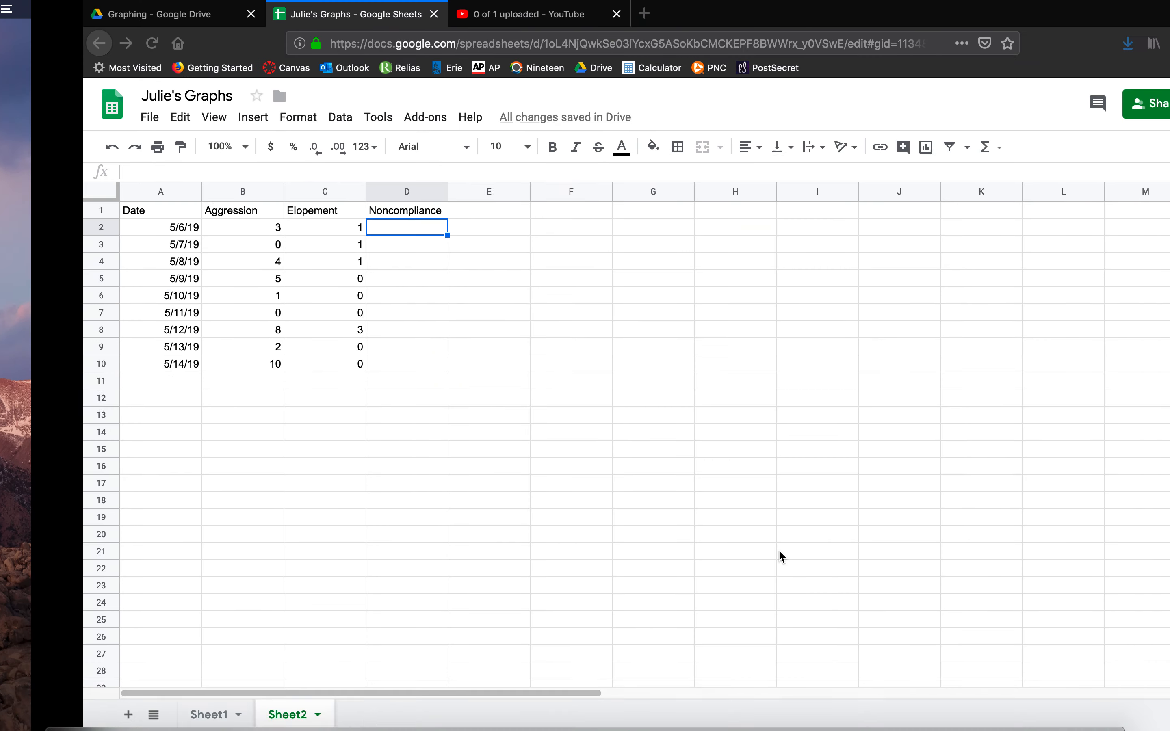
pyautogui.write('2')
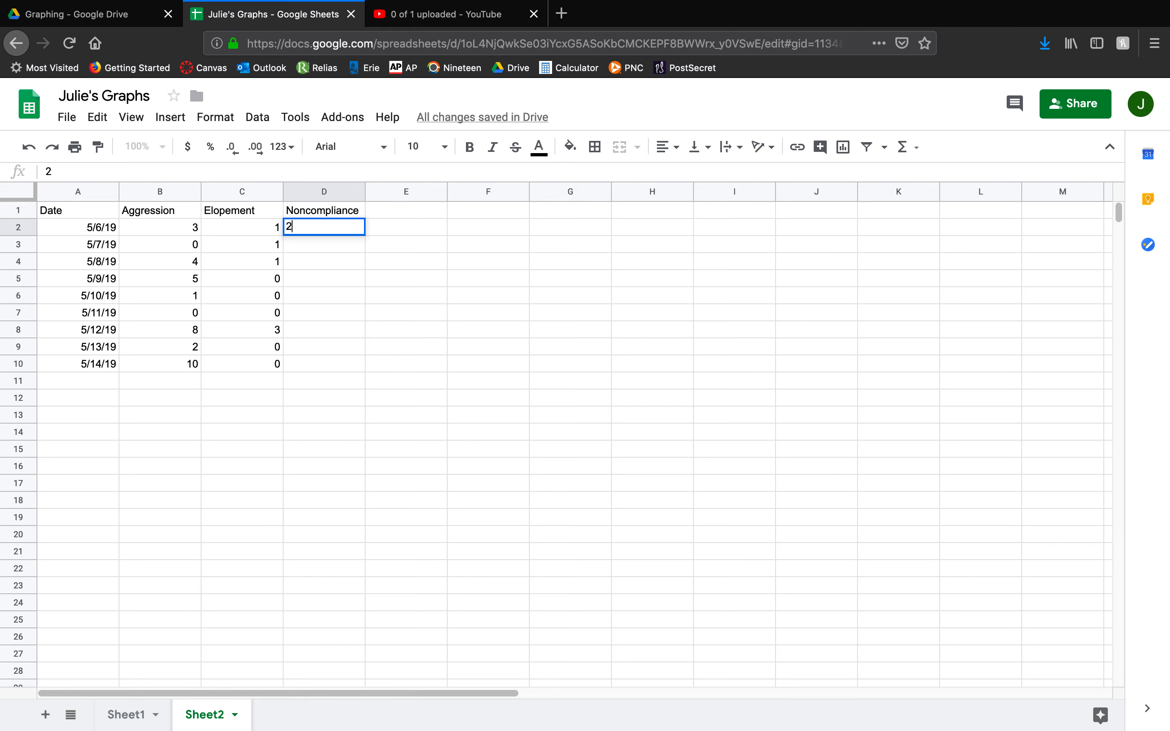
pyautogui.write('.13')
pyautogui.press('Return')
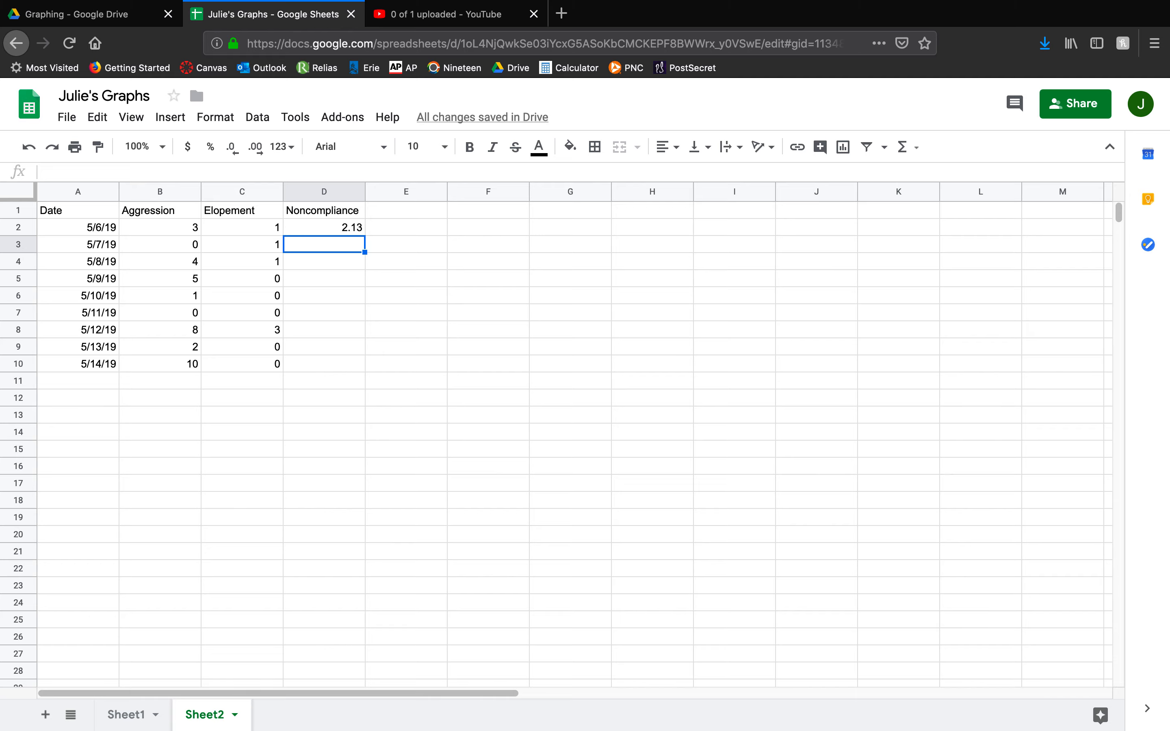
# Switch to Calculator, clear the previous result and calculate 23 divided by 60
pyautogui.hotkey('ctrl', 'Left')
pyautogui.click(306, 452)
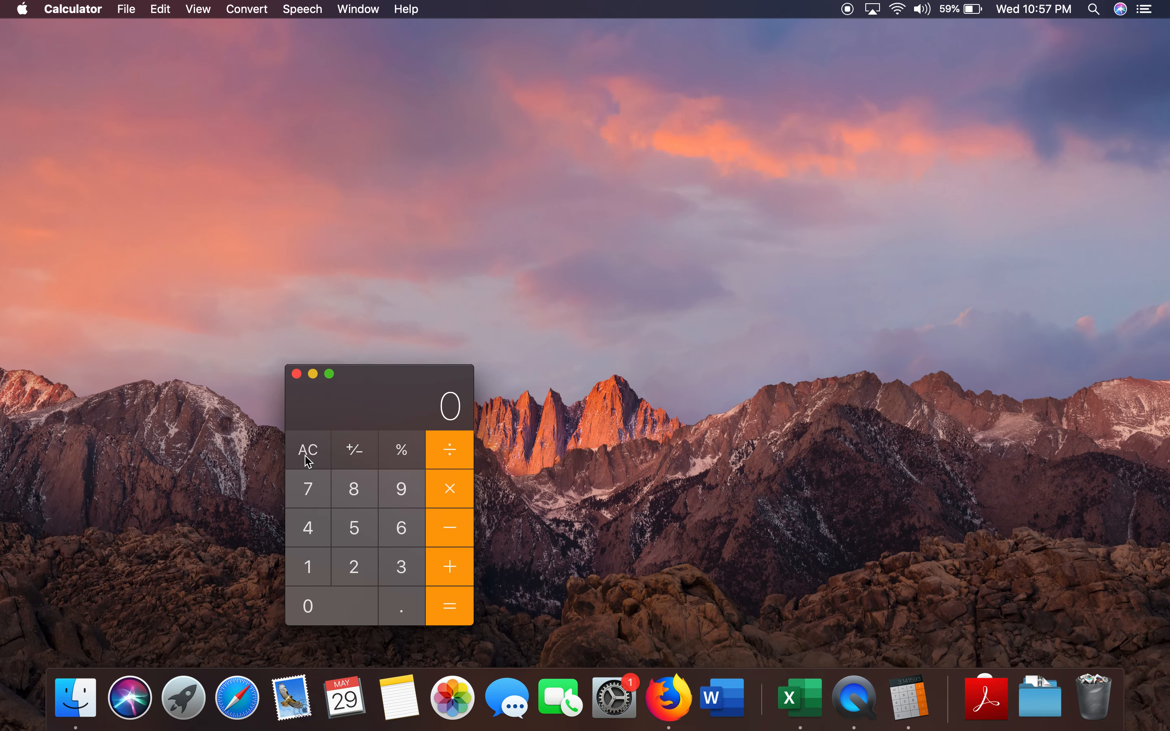
pyautogui.click(355, 566)
pyautogui.click(393, 570)
pyautogui.click(454, 454)
pyautogui.click(403, 525)
pyautogui.click(347, 606)
pyautogui.click(460, 612)
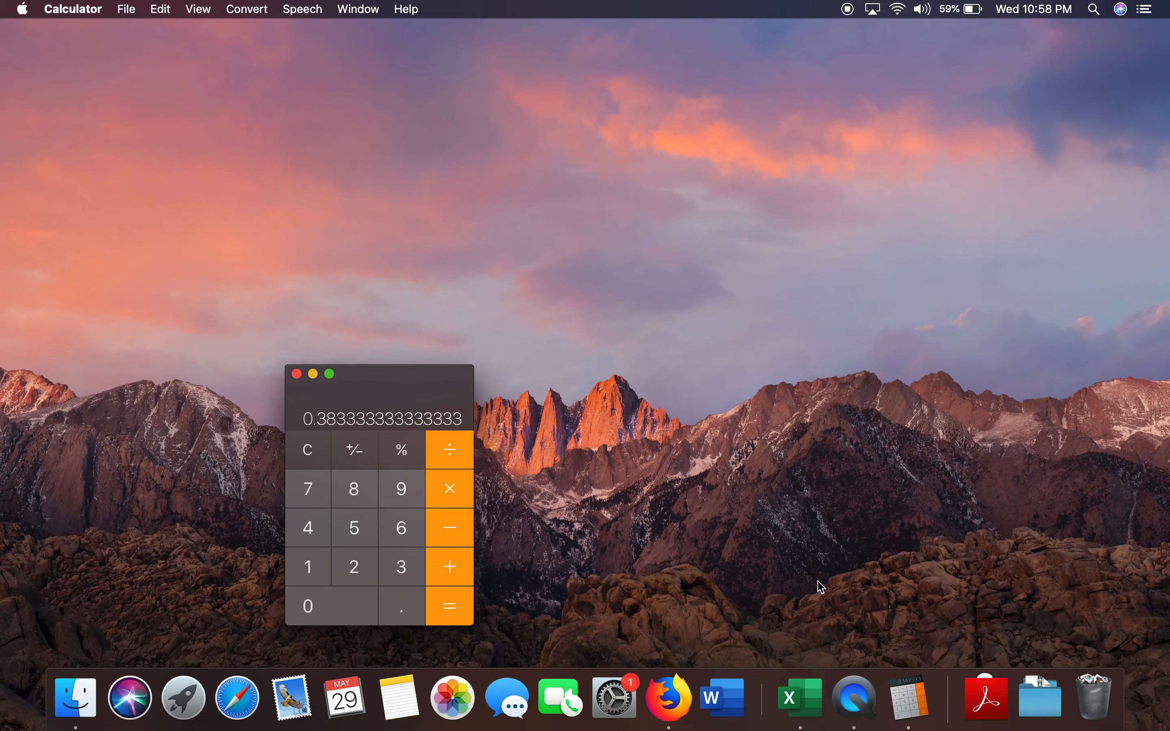
# Switch back to the Google Sheets spreadsheet and enter 29.38 as the Noncompliance value for 5/7/19
pyautogui.hotkey('ctrl', 'Right')
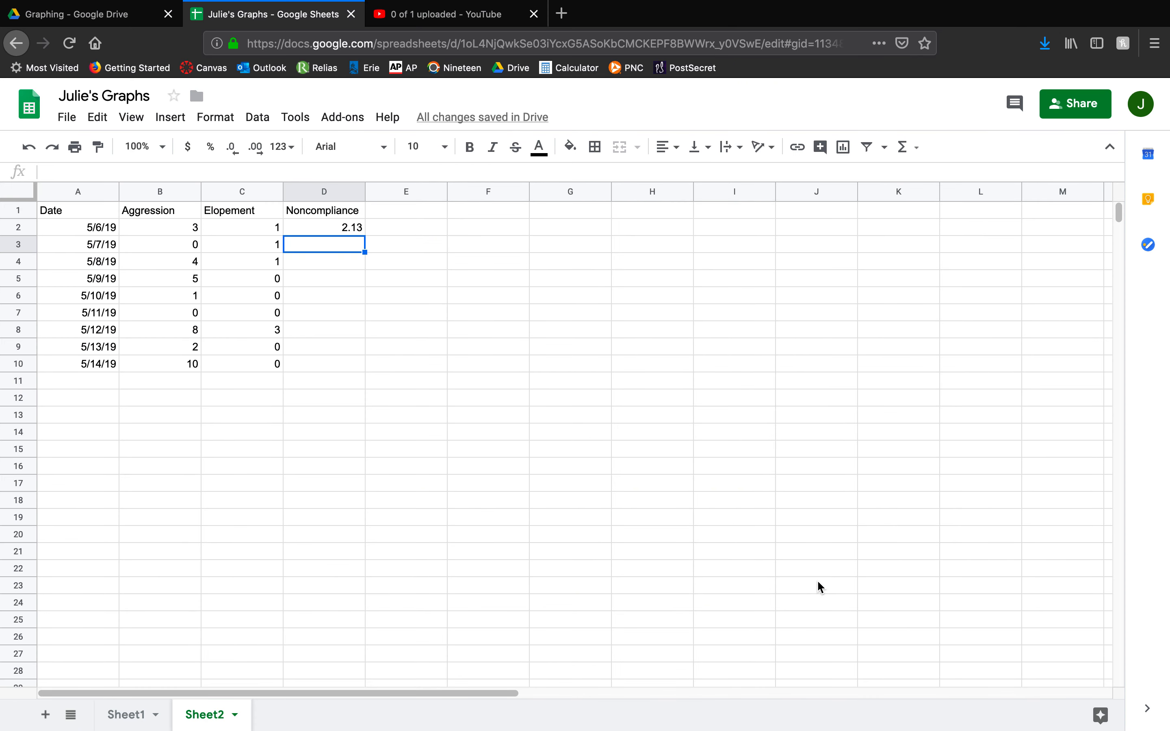
pyautogui.write('29.33')
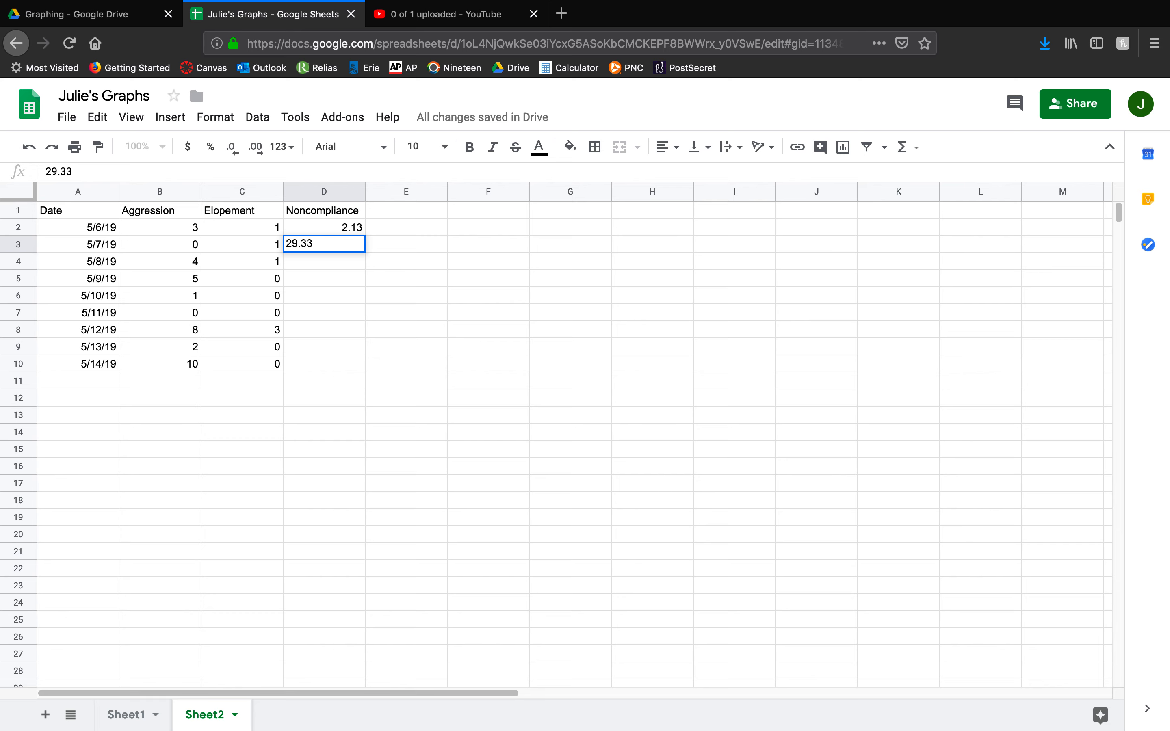
pyautogui.press('BackSpace')
pyautogui.write('8')
pyautogui.press('Return')
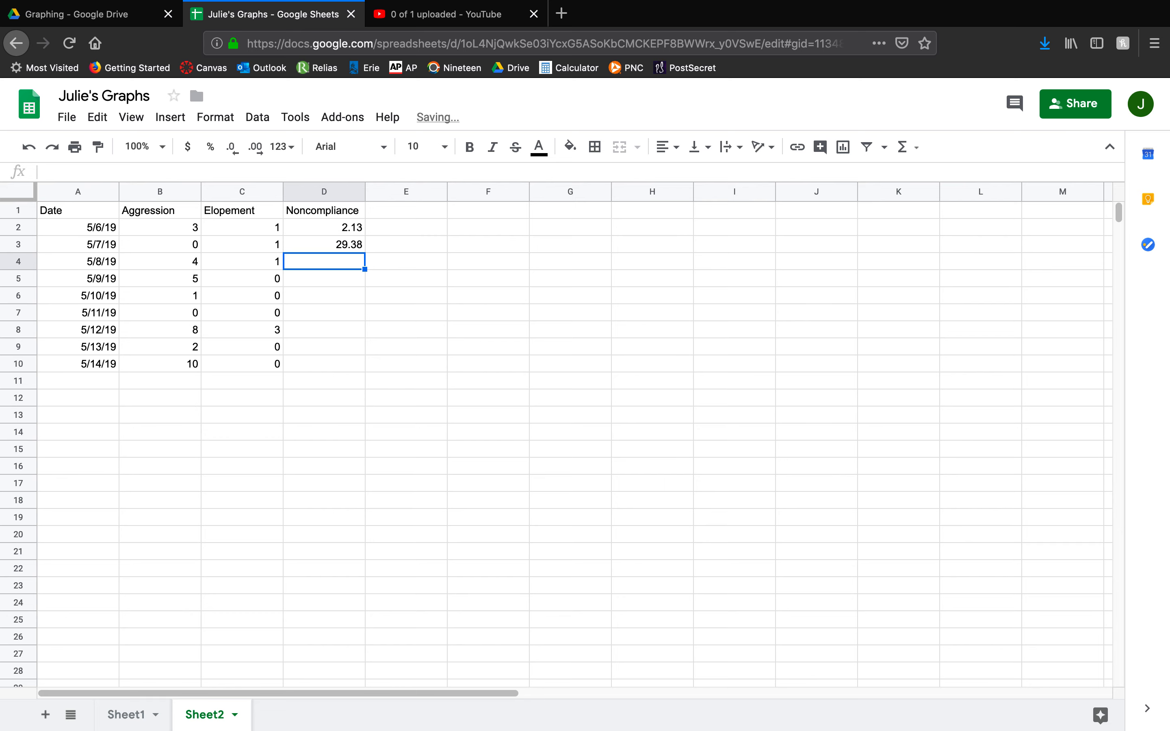
# Switch to Calculator, clear the previous result and calculate 41 divided by 60
pyautogui.hotkey('ctrl', 'Left')
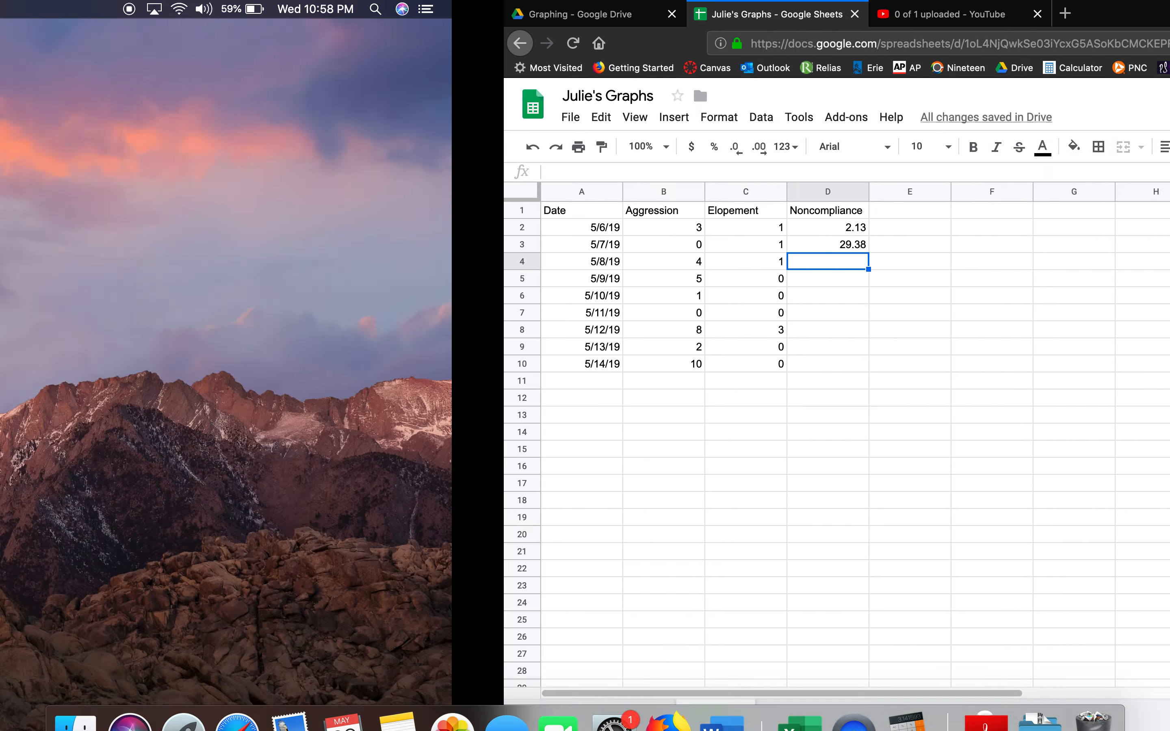
pyautogui.click(293, 465)
pyautogui.click(296, 532)
pyautogui.click(298, 557)
pyautogui.click(395, 537)
pyautogui.click(348, 602)
pyautogui.click(455, 610)
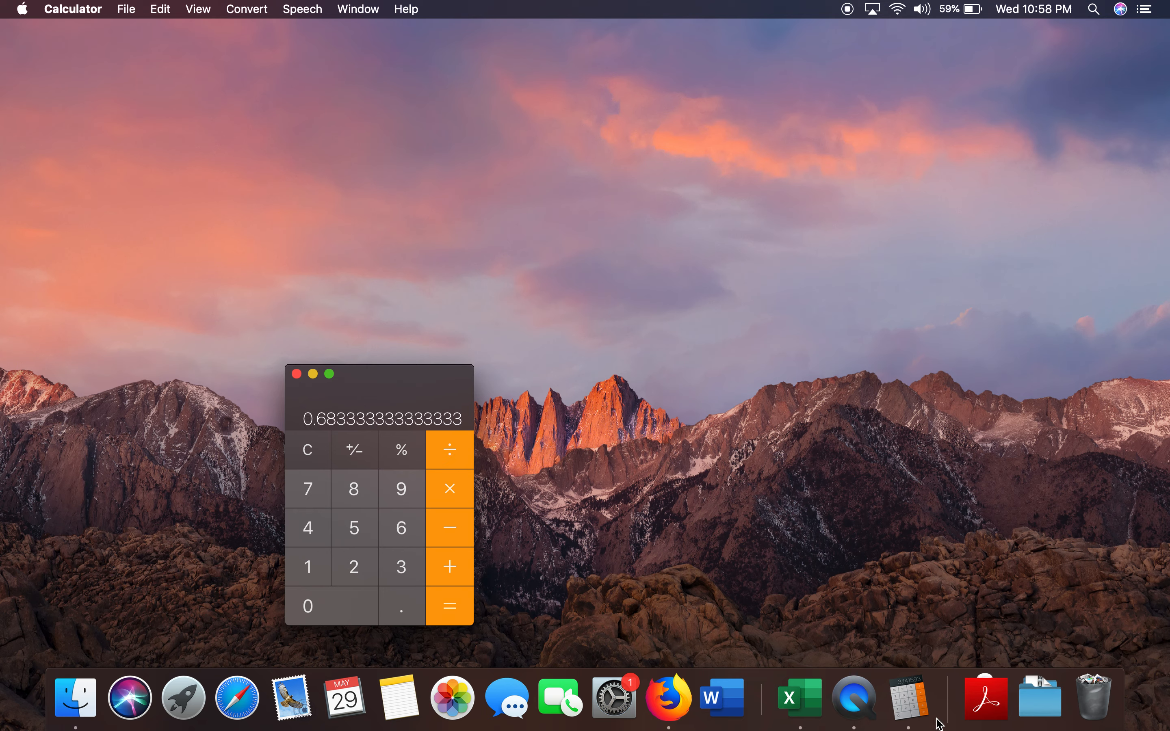
# Switch back to the Google Sheets spreadsheet and enter 0.68 as the Noncompliance value for 5/8/19
pyautogui.hotkey('ctrl', 'Right')
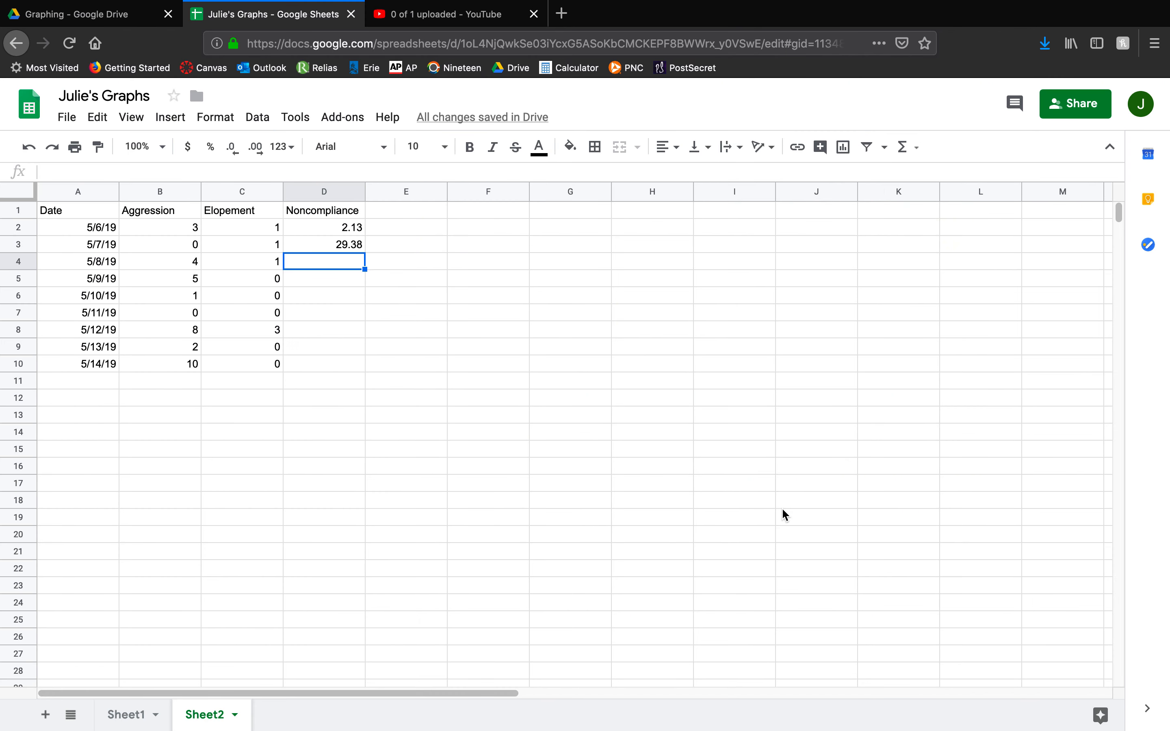
pyautogui.write('0.')
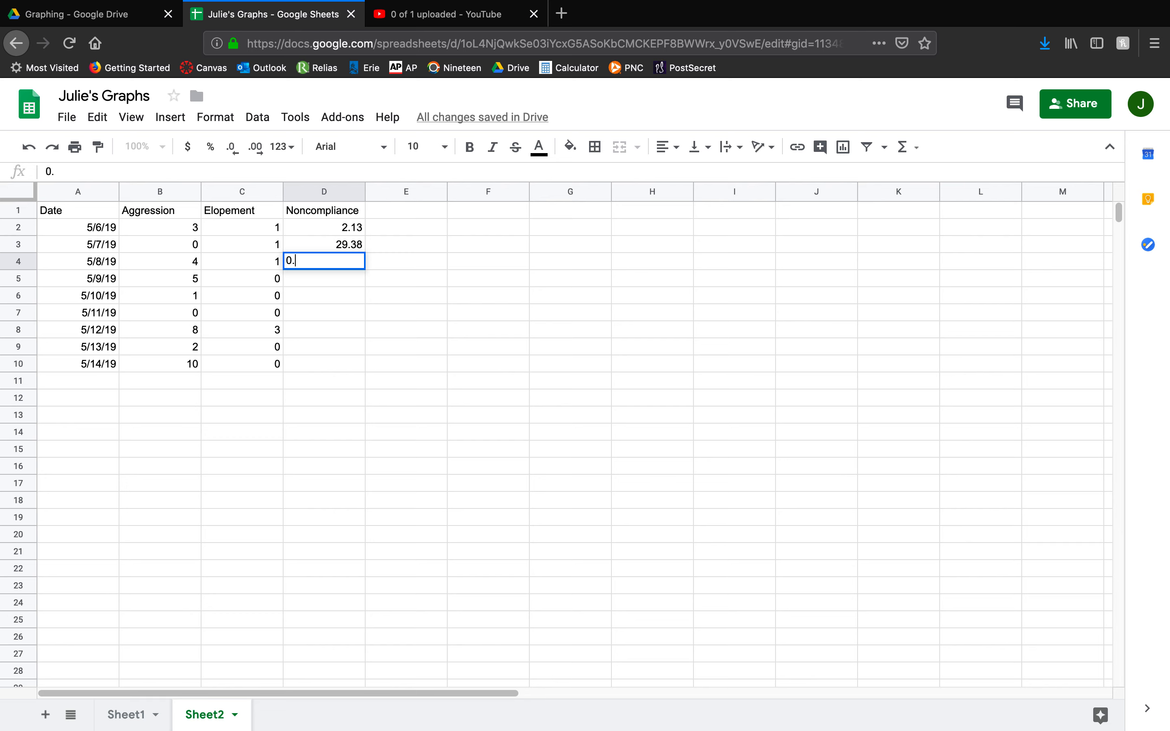
pyautogui.write('68')
pyautogui.press('Return')
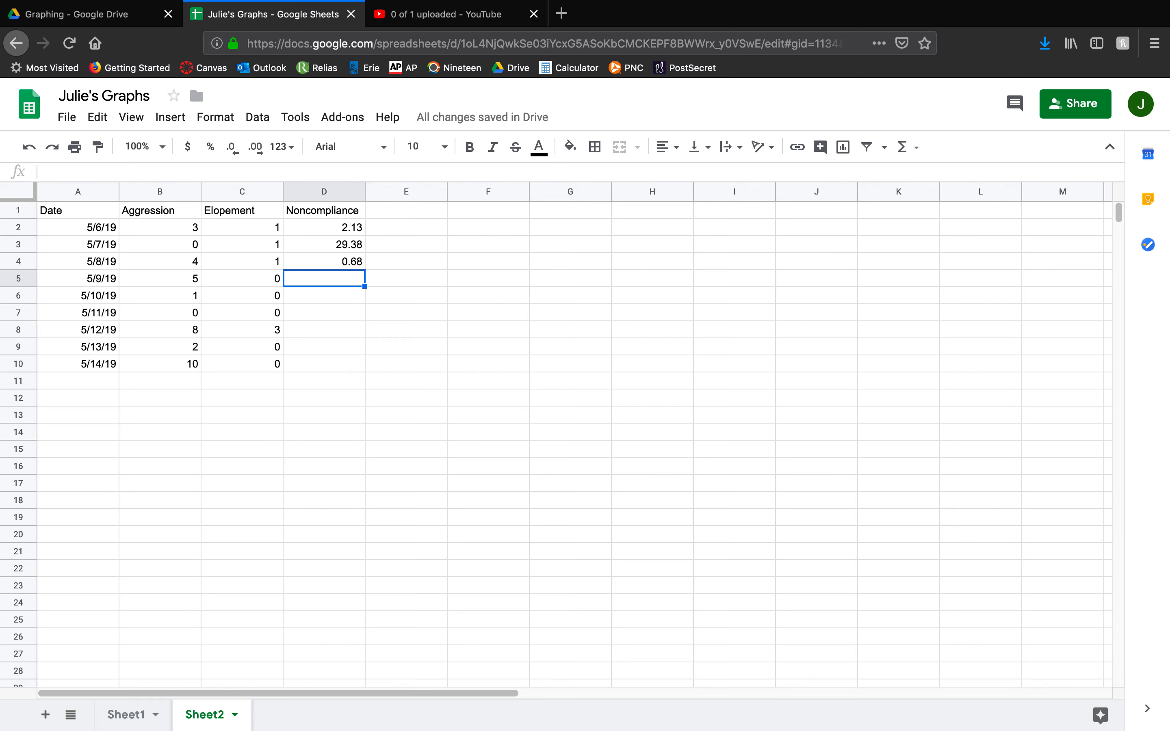
# Enter the Noncompliance values 5.23, 1.43 and 5.03 for 5/9/19 through 5/11/19
pyautogui.write('5.23')
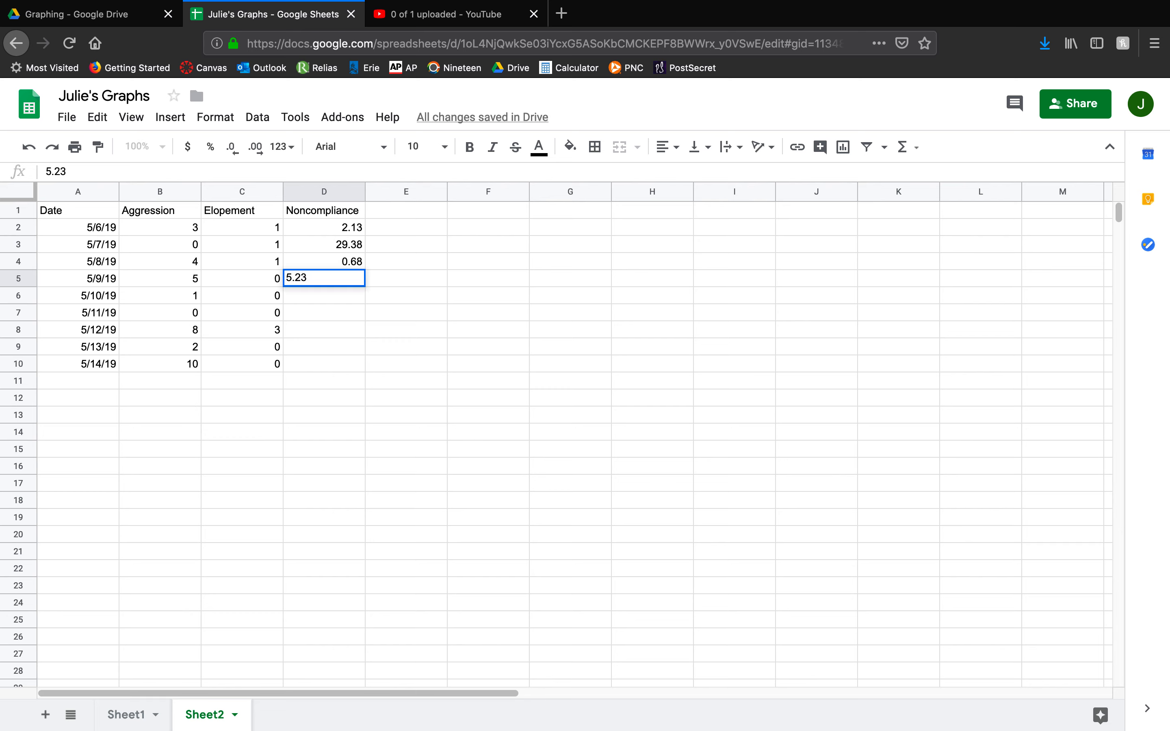
pyautogui.press('Return')
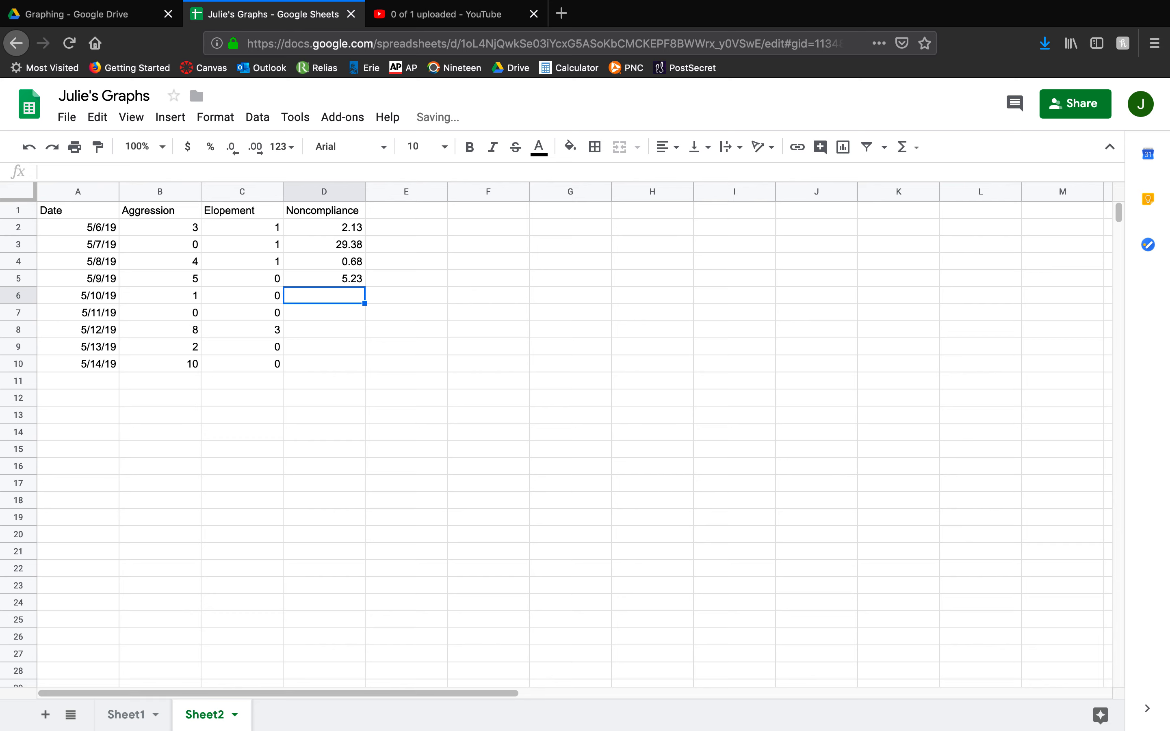
pyautogui.write('1.43')
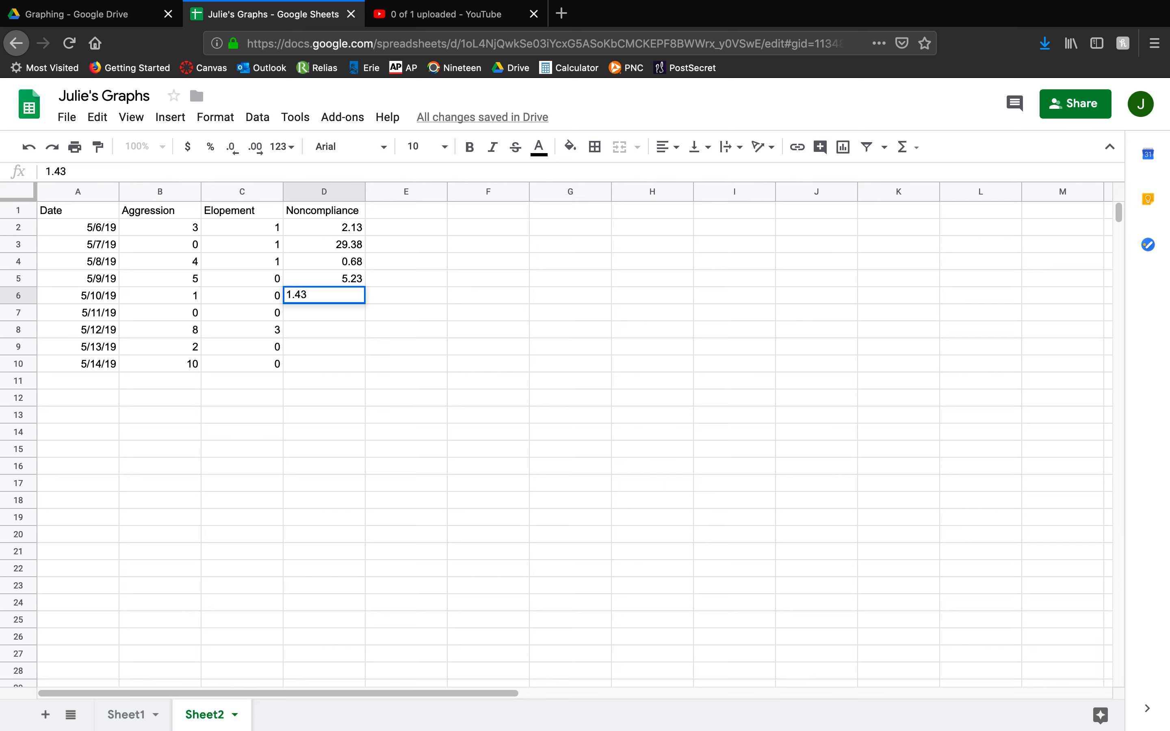
pyautogui.press('Return')
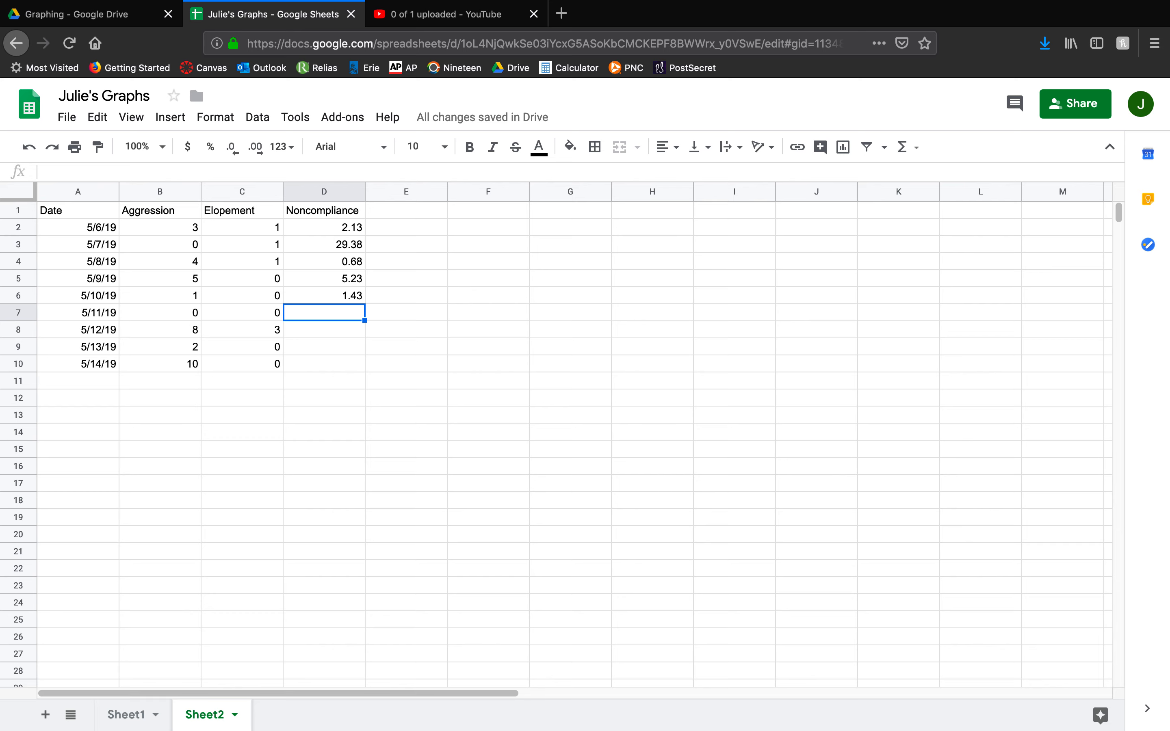
pyautogui.write('5.0')
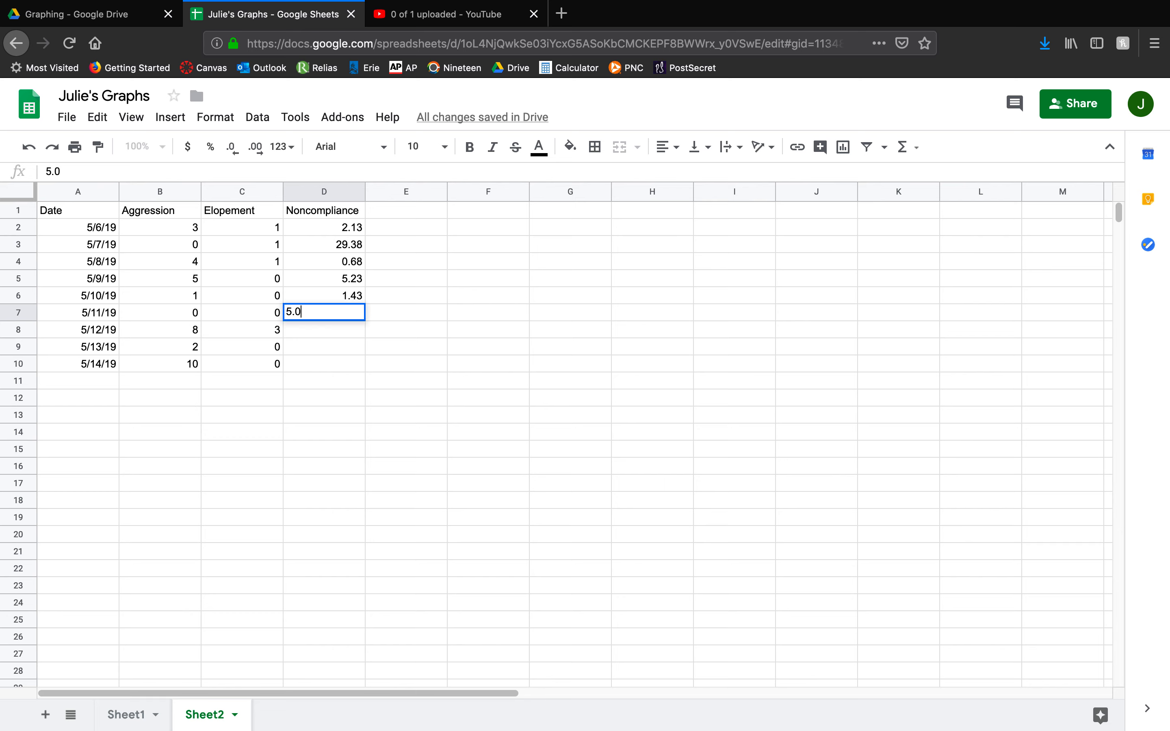
pyautogui.write('3')
pyautogui.press('Return')
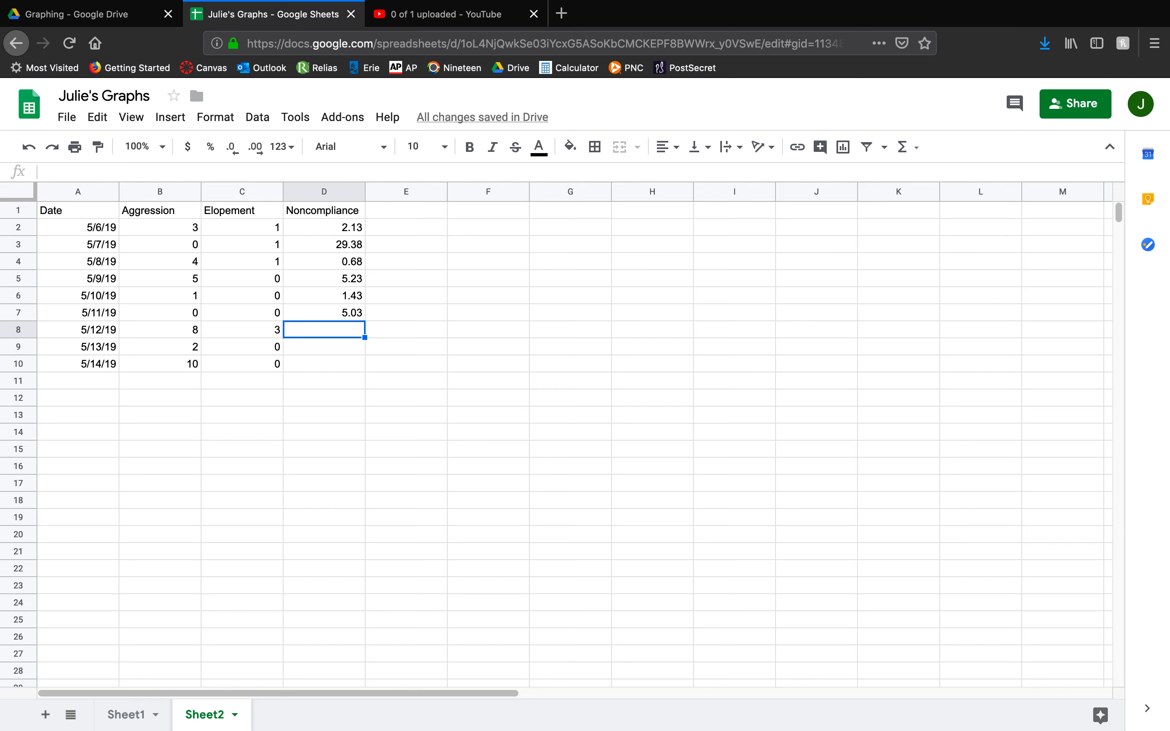
# Enter the Noncompliance values 2.55 for 5/12/19 and .25 for 5/13/19
pyautogui.write('2')
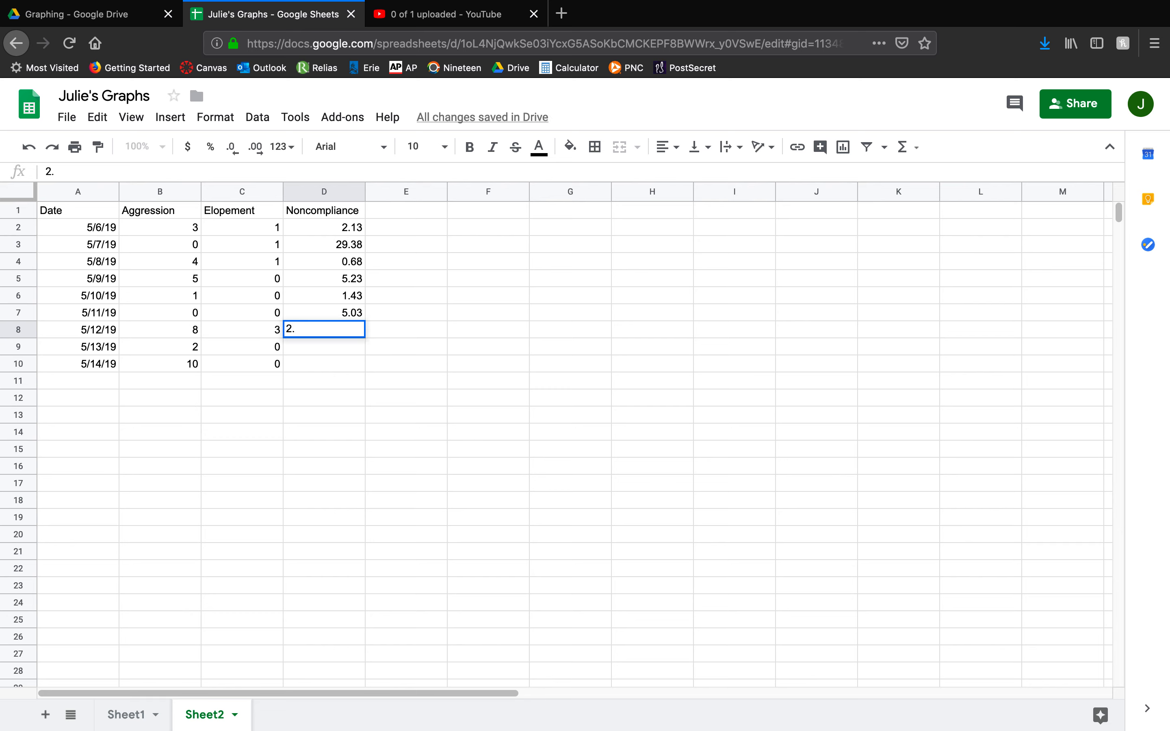
pyautogui.write('.55')
pyautogui.press('Return')
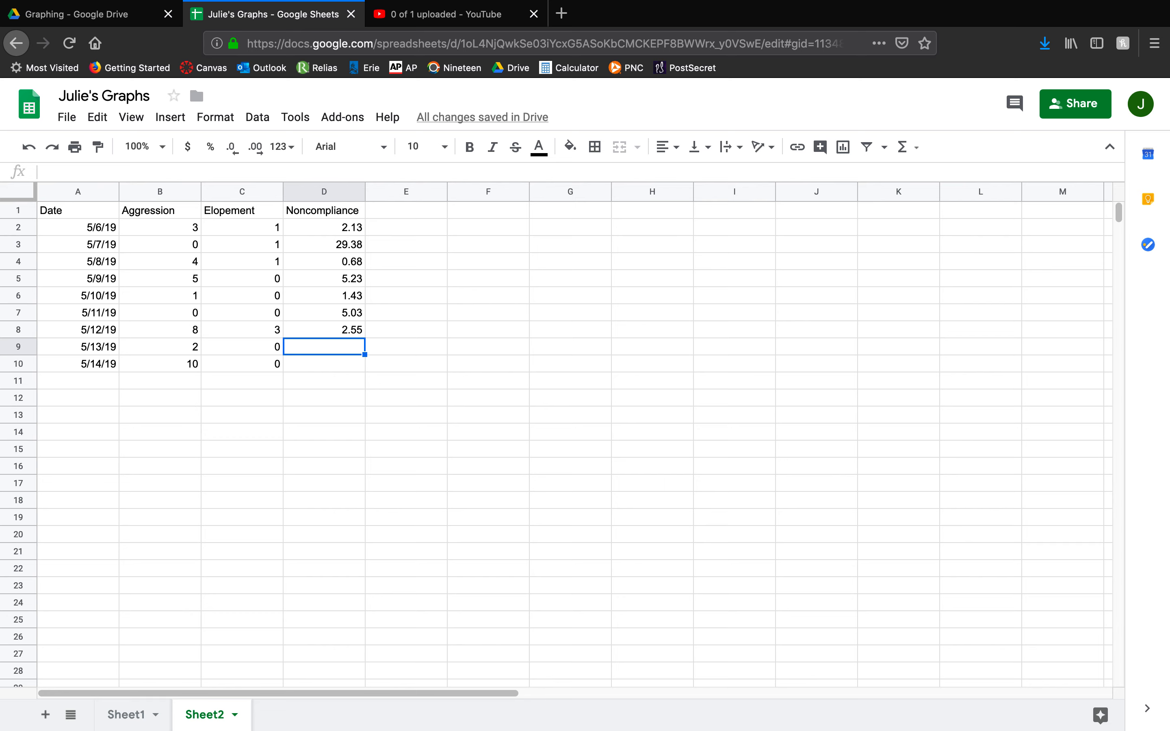
pyautogui.write('.25')
pyautogui.press('Return')
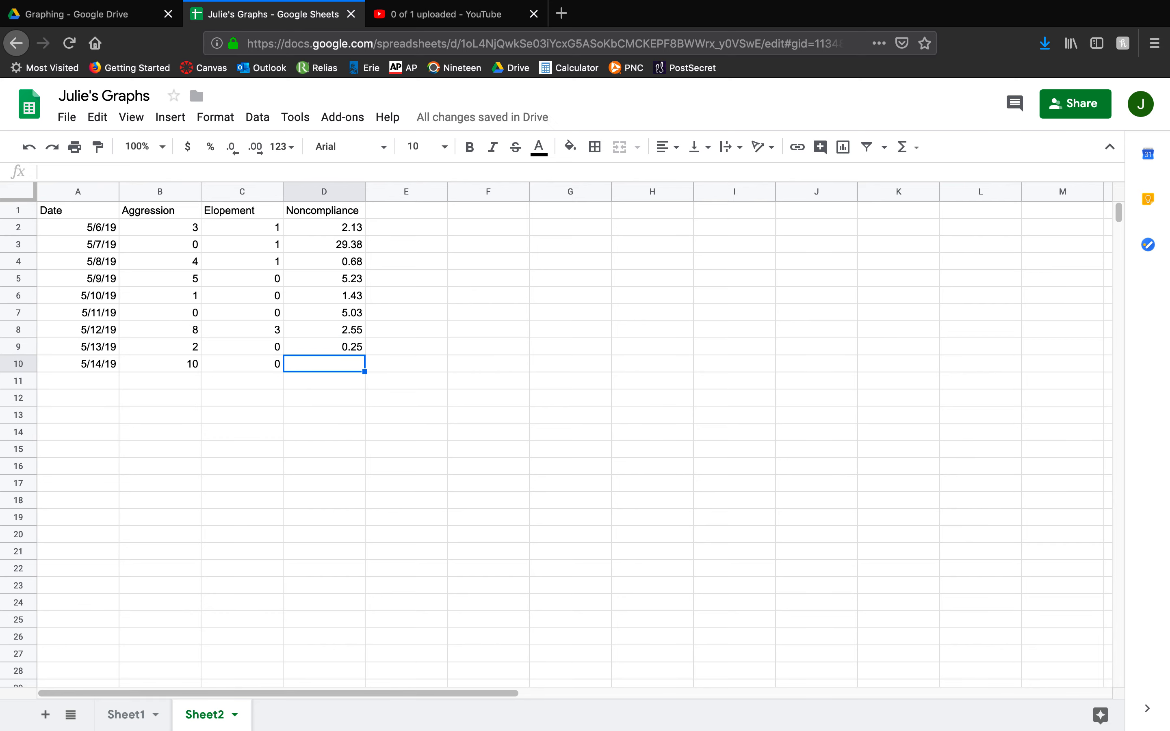
# Enter 0.98 as the Noncompliance value for 5/14/19 in cell D10
pyautogui.write('98')
pyautogui.press('Return')
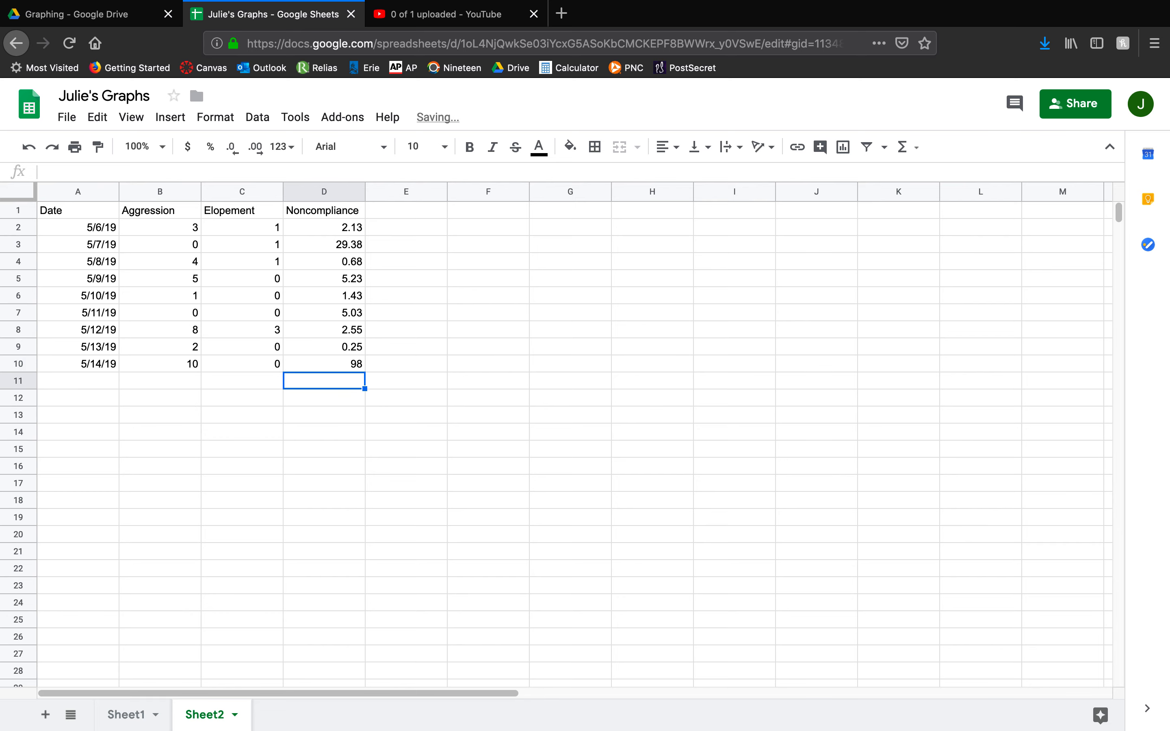
pyautogui.press('Up')
pyautogui.press('BackSpace')
pyautogui.write('0.98')
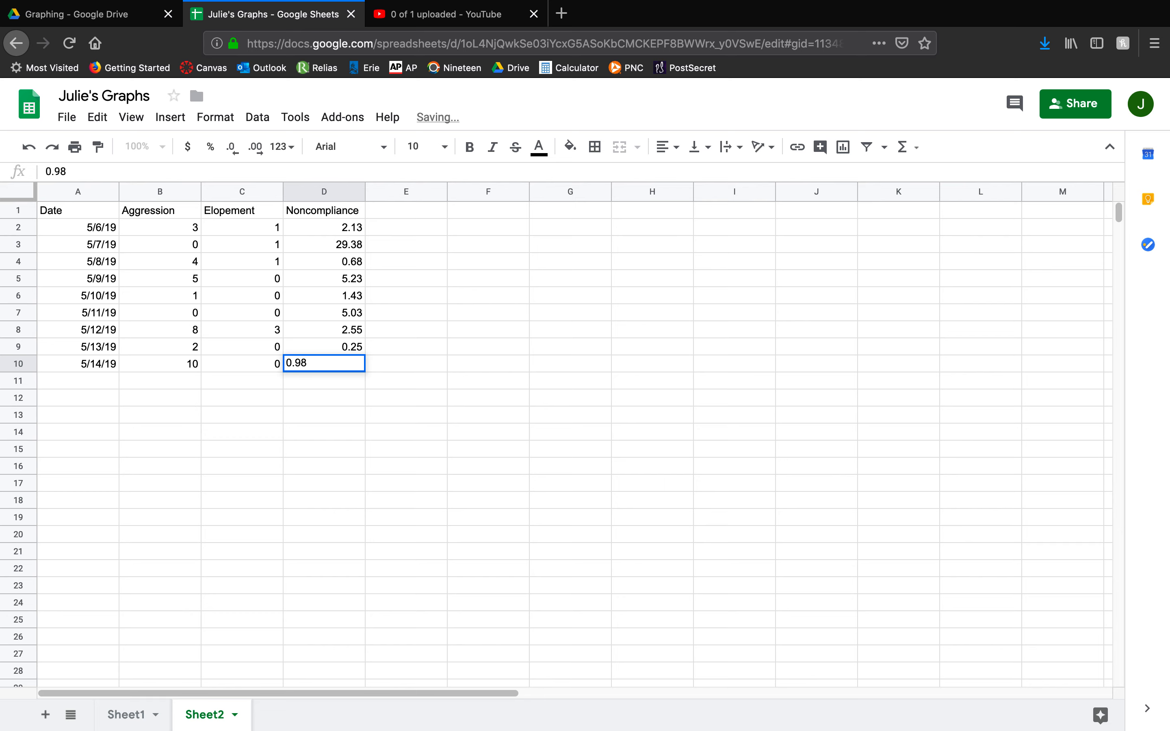
pyautogui.press('Return')
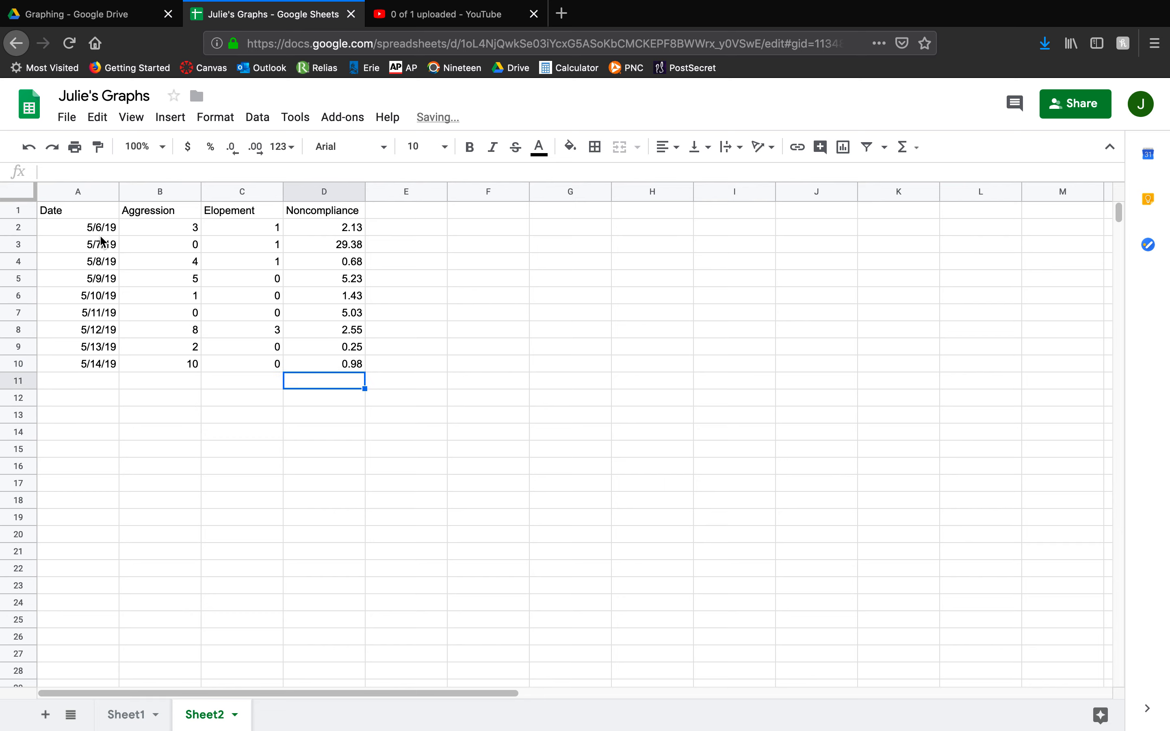
pyautogui.click(464, 304)
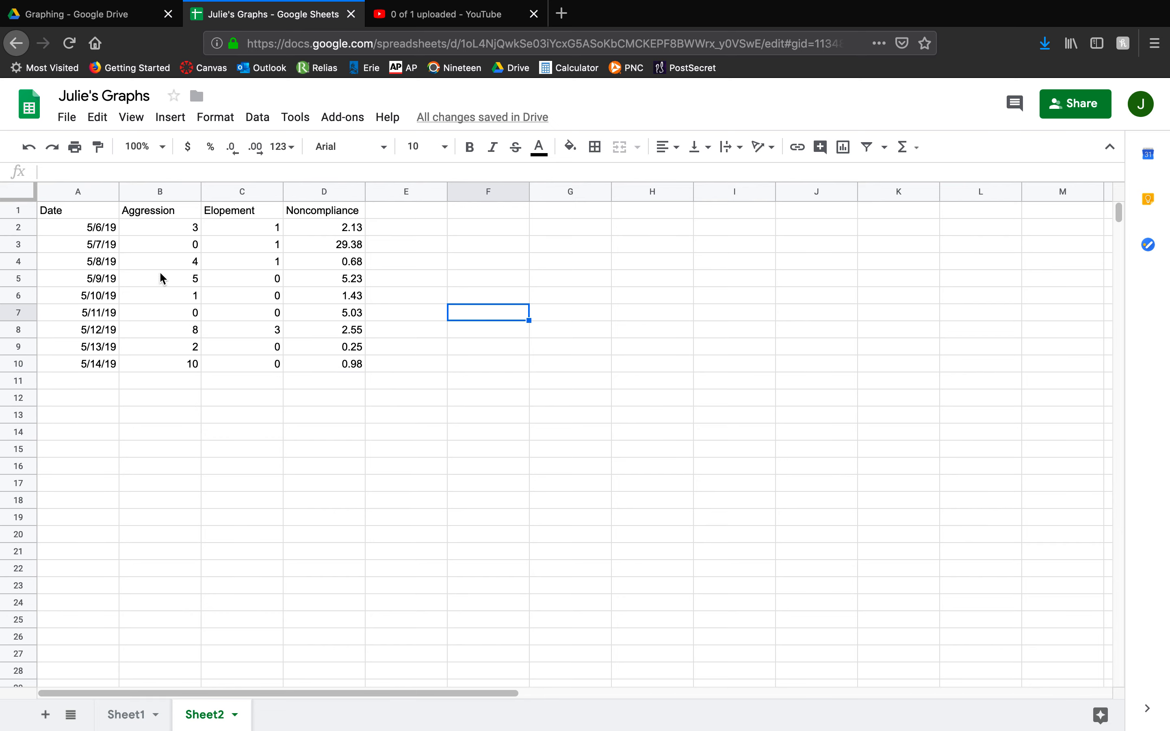
# Freeze the first row so the column headers stay fixed
pyautogui.click(46, 214)
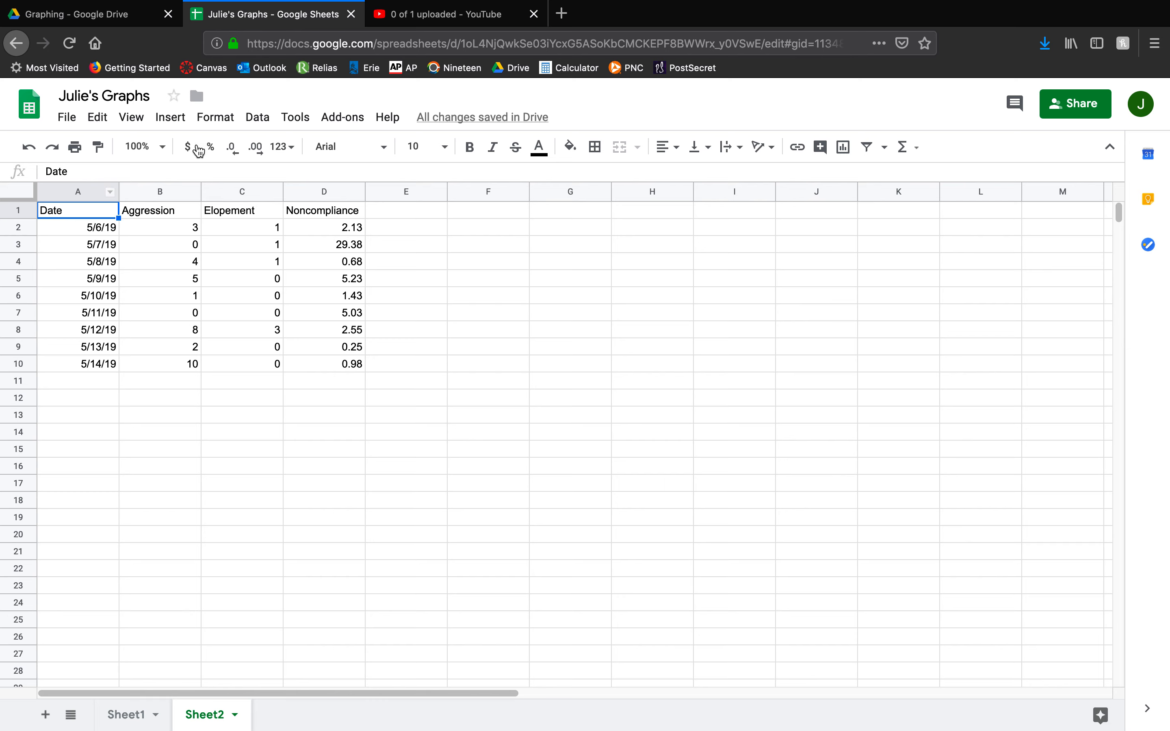
pyautogui.click(177, 246)
pyautogui.click(140, 213)
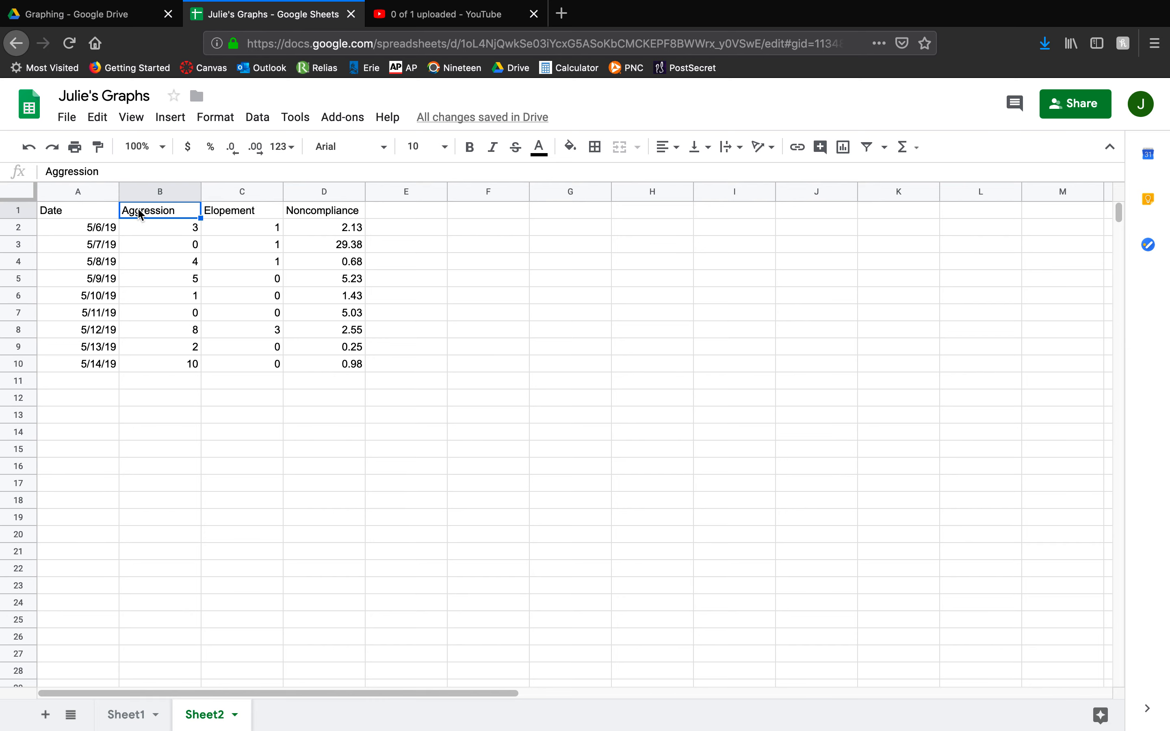
pyautogui.click(133, 120)
pyautogui.moveTo(151, 148)
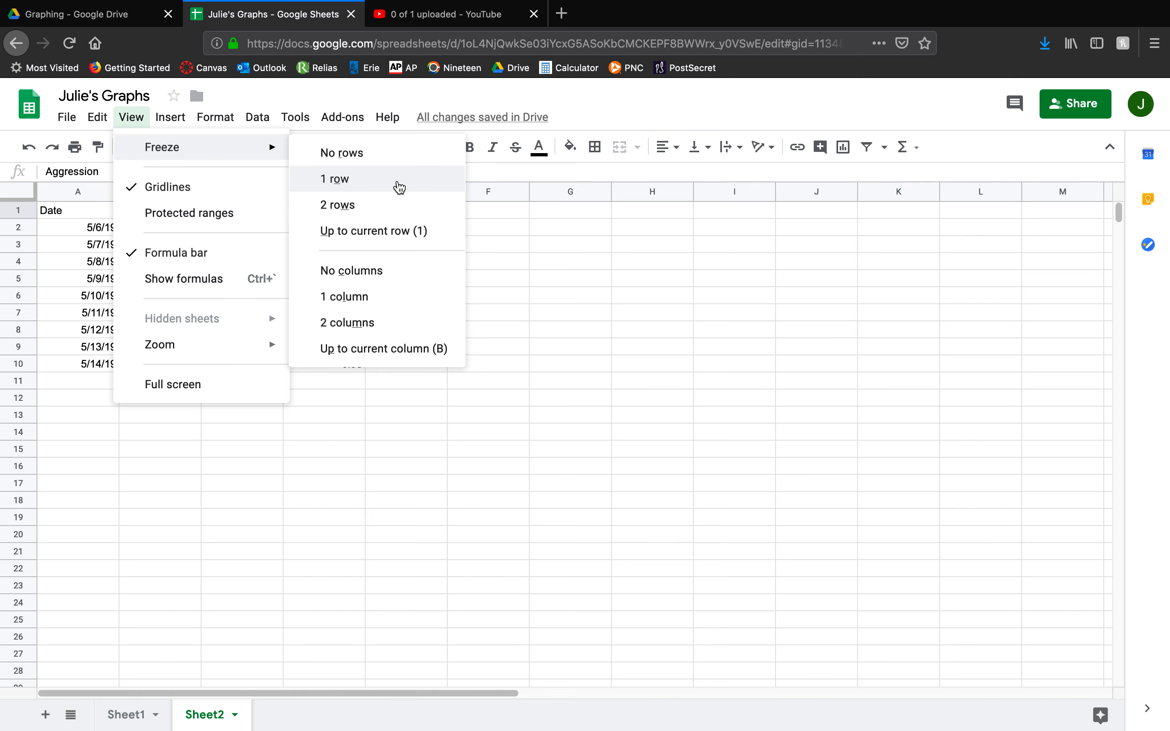
pyautogui.click(400, 187)
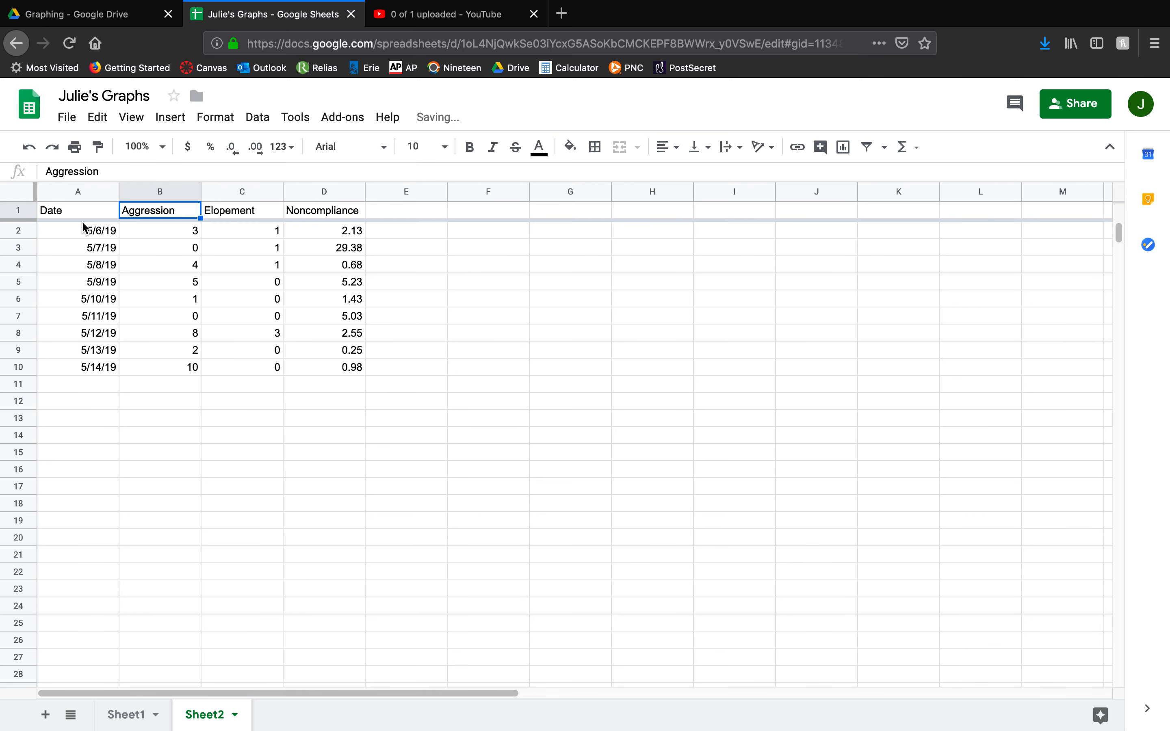
# Check that the frozen header row stays in place while moving through the sheet's rows
pyautogui.scroll(-5, 136, 259)
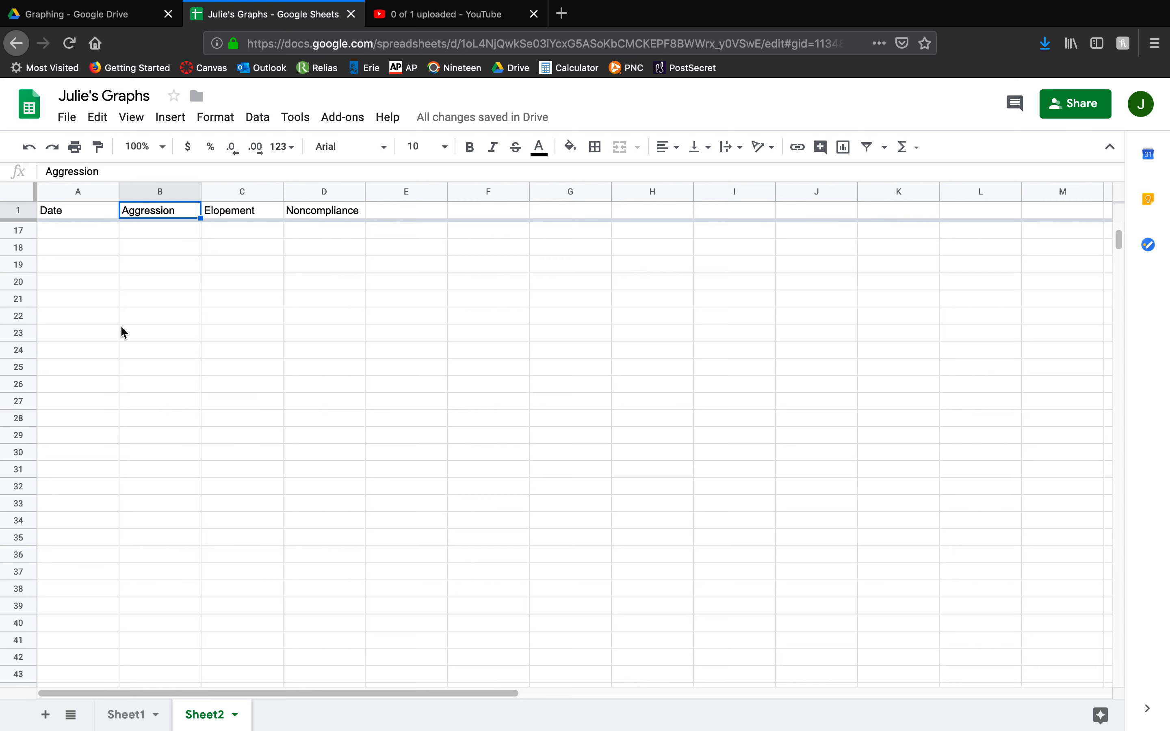
pyautogui.scroll(5, 109, 500)
pyautogui.scroll(-19, 102, 490)
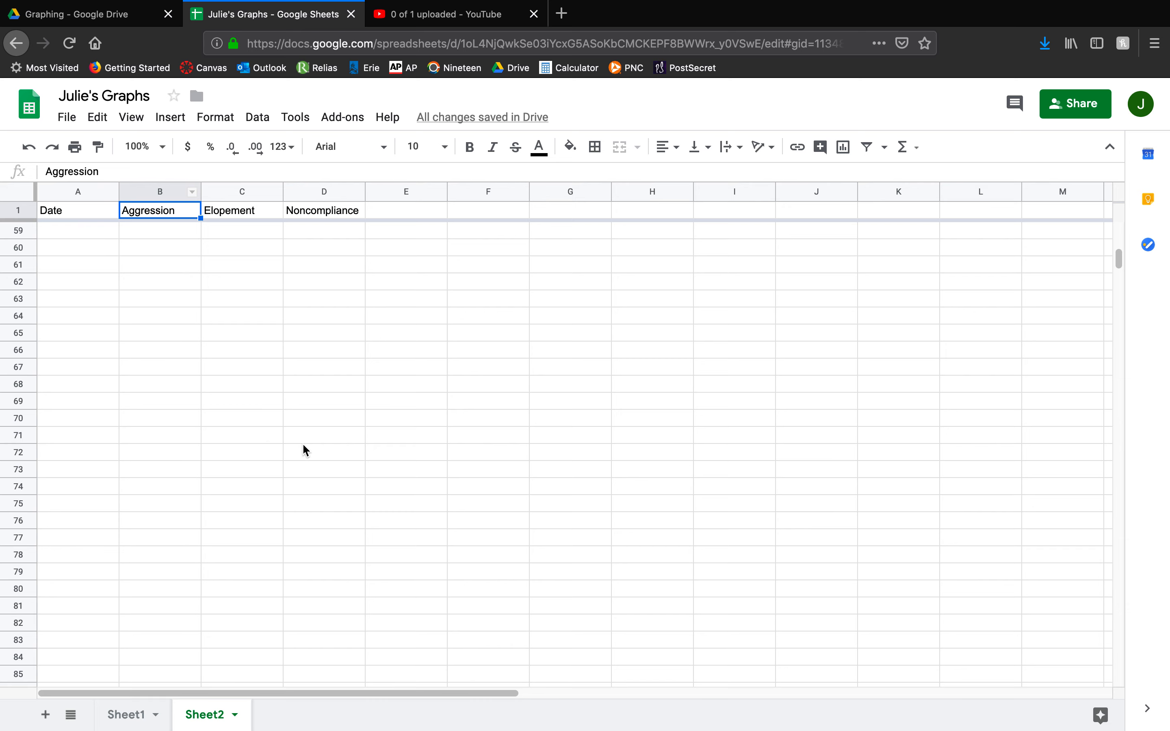
pyautogui.scroll(-20, 266, 447)
pyautogui.scroll(20, 256, 455)
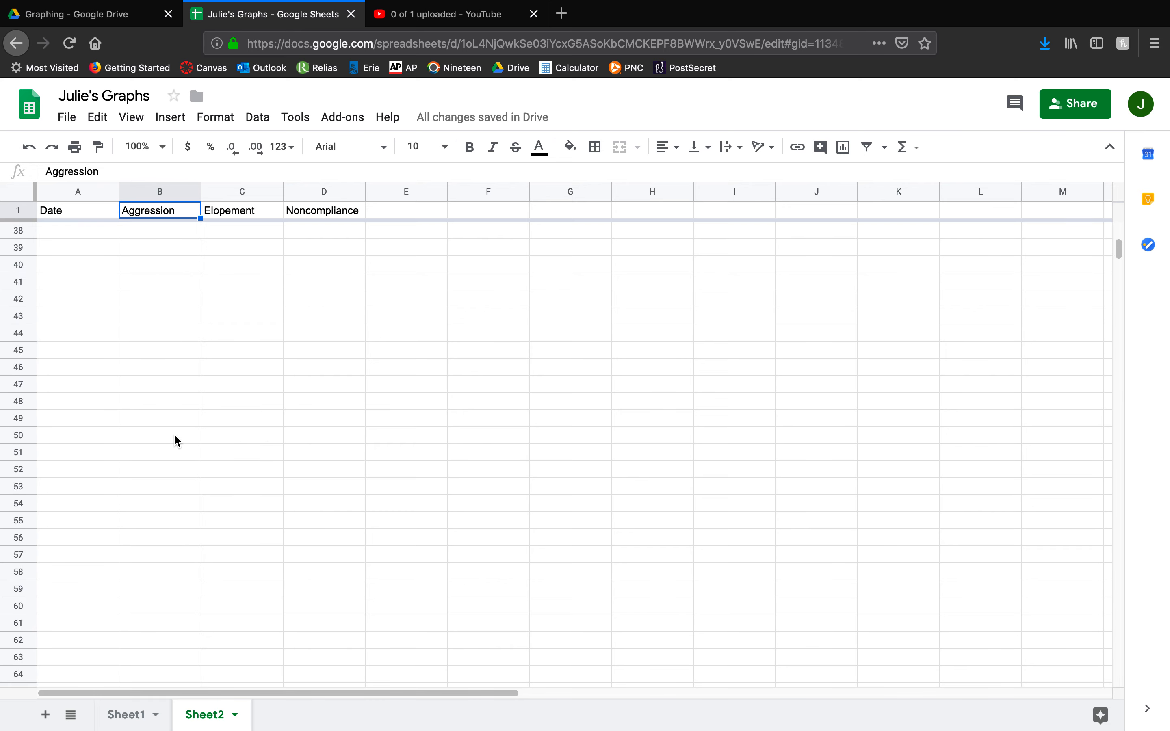
pyautogui.scroll(12, 145, 416)
# Insert a line chart of the Date and Aggression data (A1:B10) and place it beside the data table
pyautogui.moveTo(59, 212); pyautogui.dragTo(157, 372)
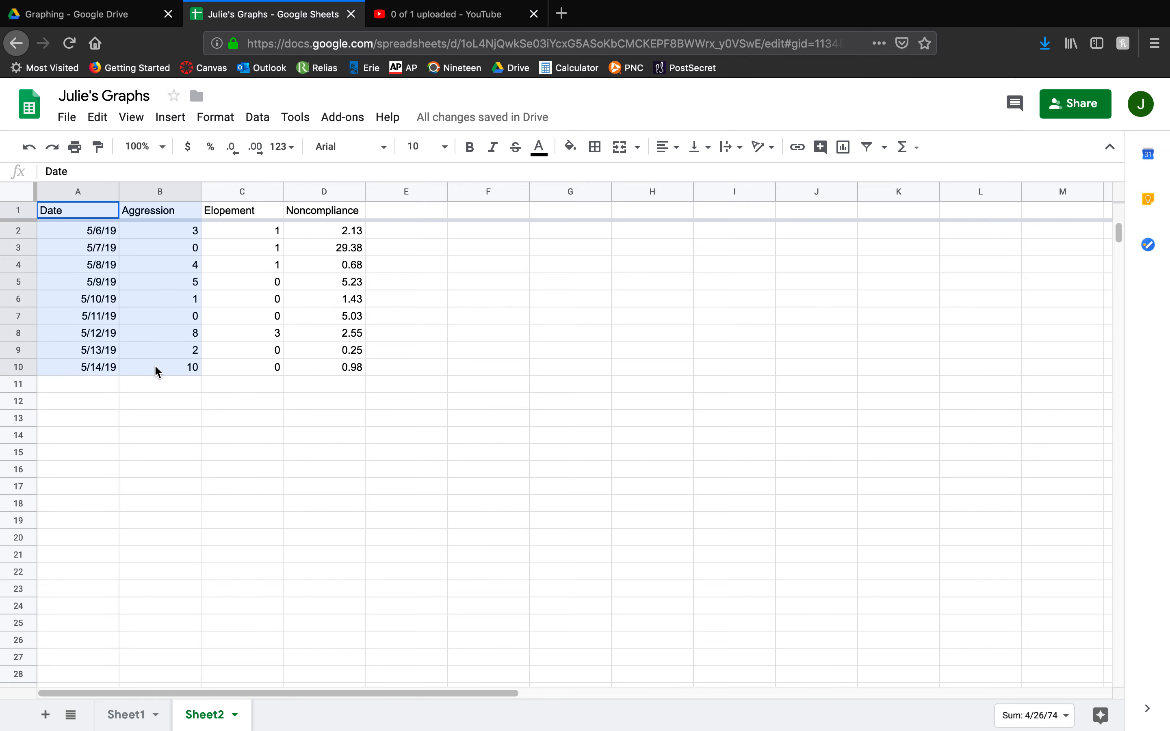
pyautogui.click(171, 117)
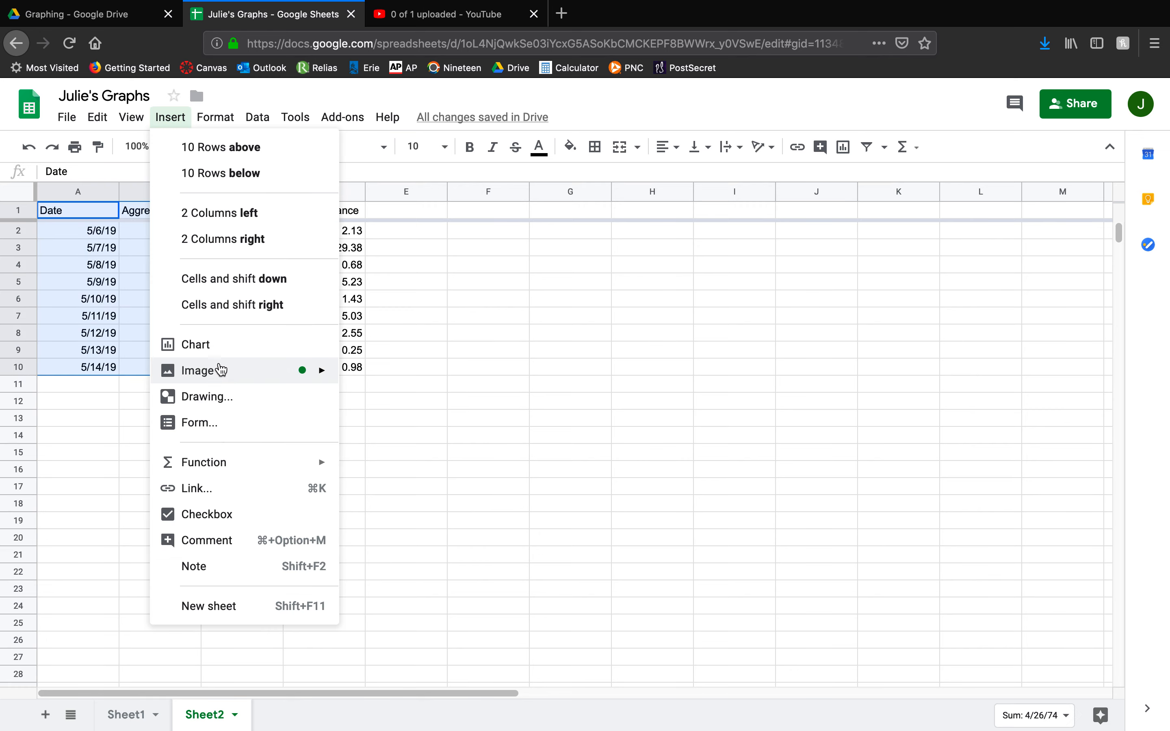
pyautogui.click(224, 346)
pyautogui.moveTo(529, 312); pyautogui.dragTo(792, 272)
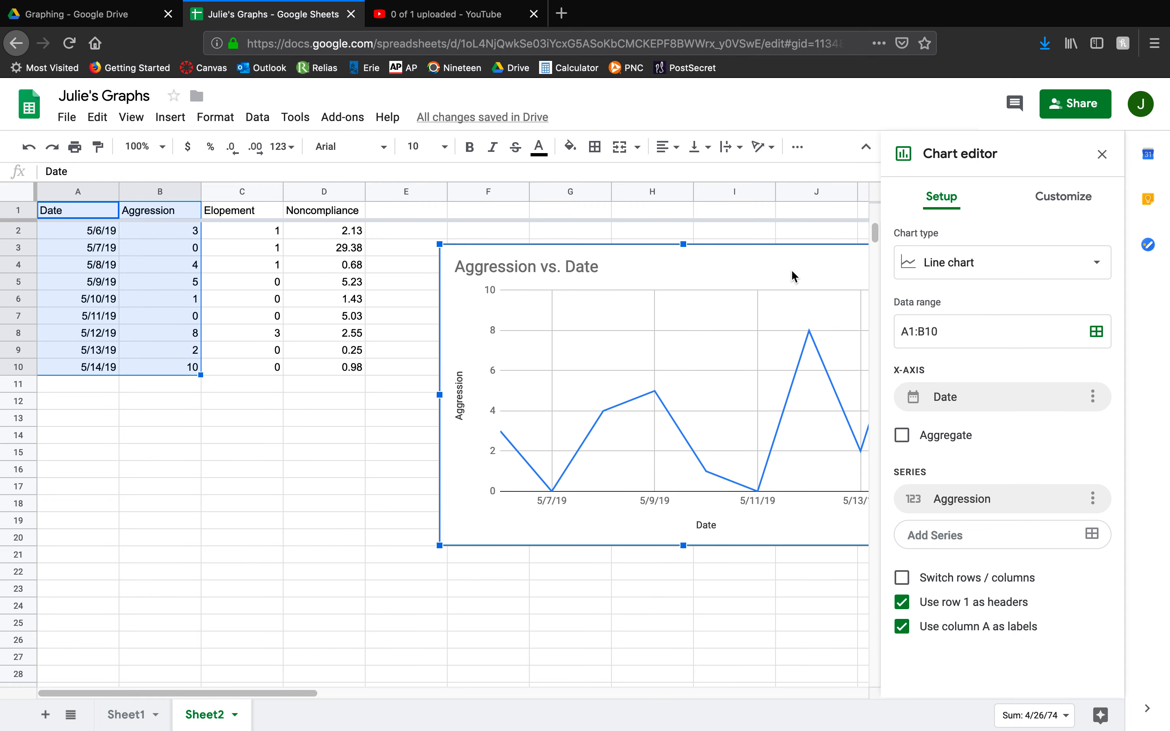
pyautogui.moveTo(313, 693)
pyautogui.mouseDown()
pyautogui.moveTo(476, 692)
pyautogui.moveTo(311, 700)
pyautogui.mouseUp()
pyautogui.moveTo(629, 256); pyautogui.dragTo(636, 239)
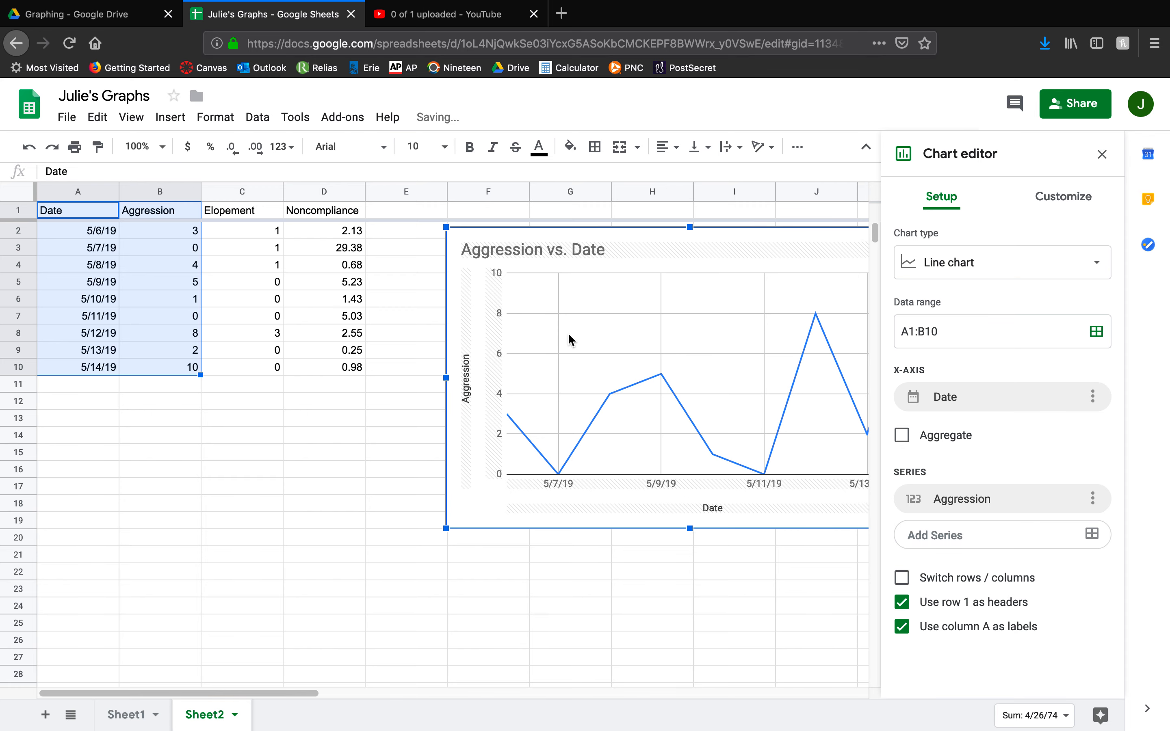
pyautogui.click(288, 404)
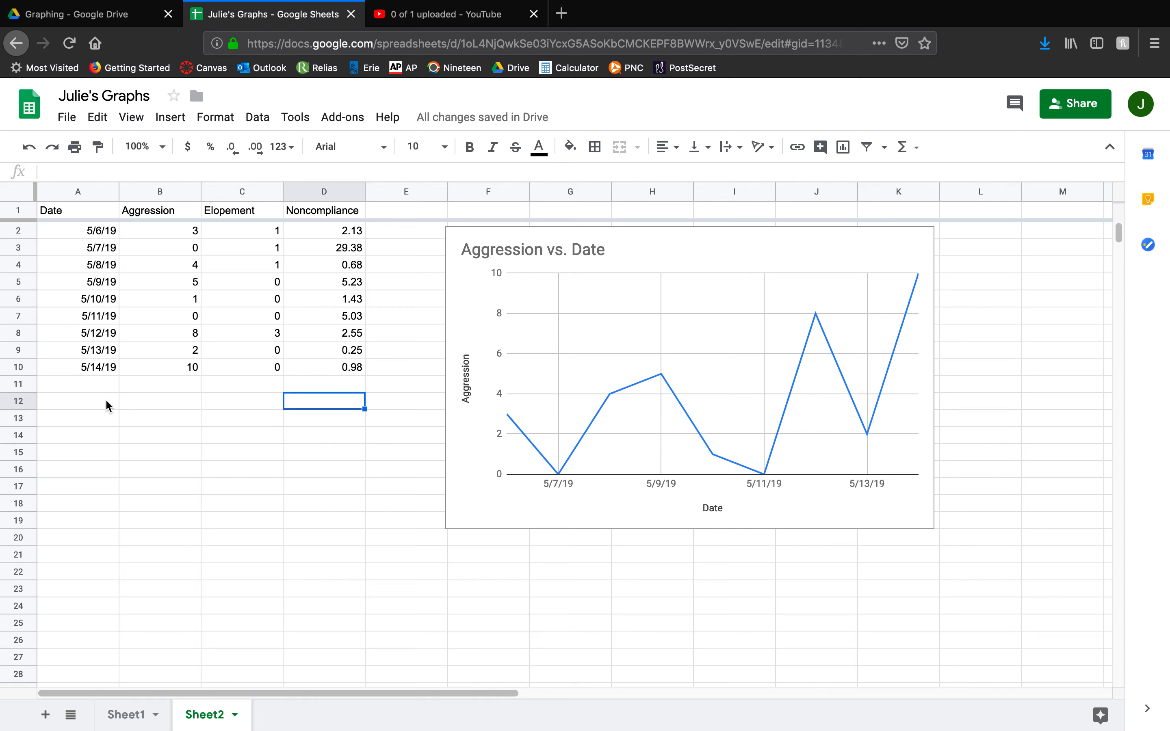
# Insert a line chart of the Date, Aggression and Elopement data (A1:C10) and place it below the first chart
pyautogui.moveTo(61, 209); pyautogui.dragTo(219, 373)
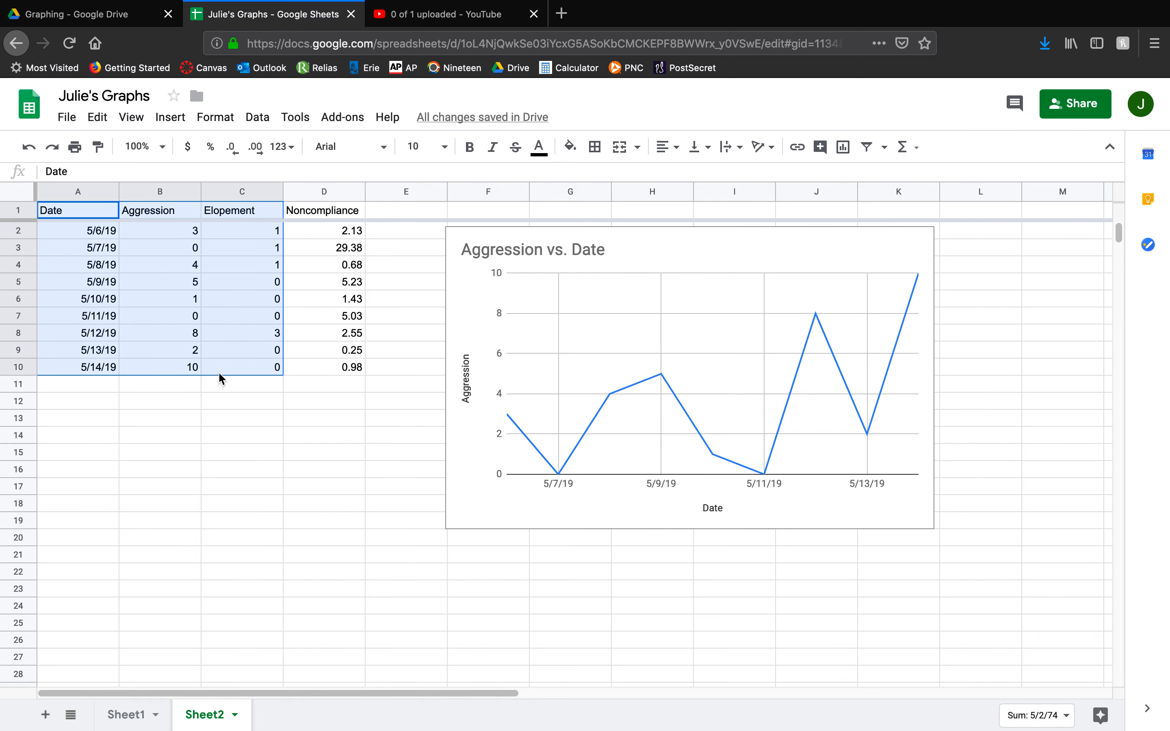
pyautogui.click(183, 122)
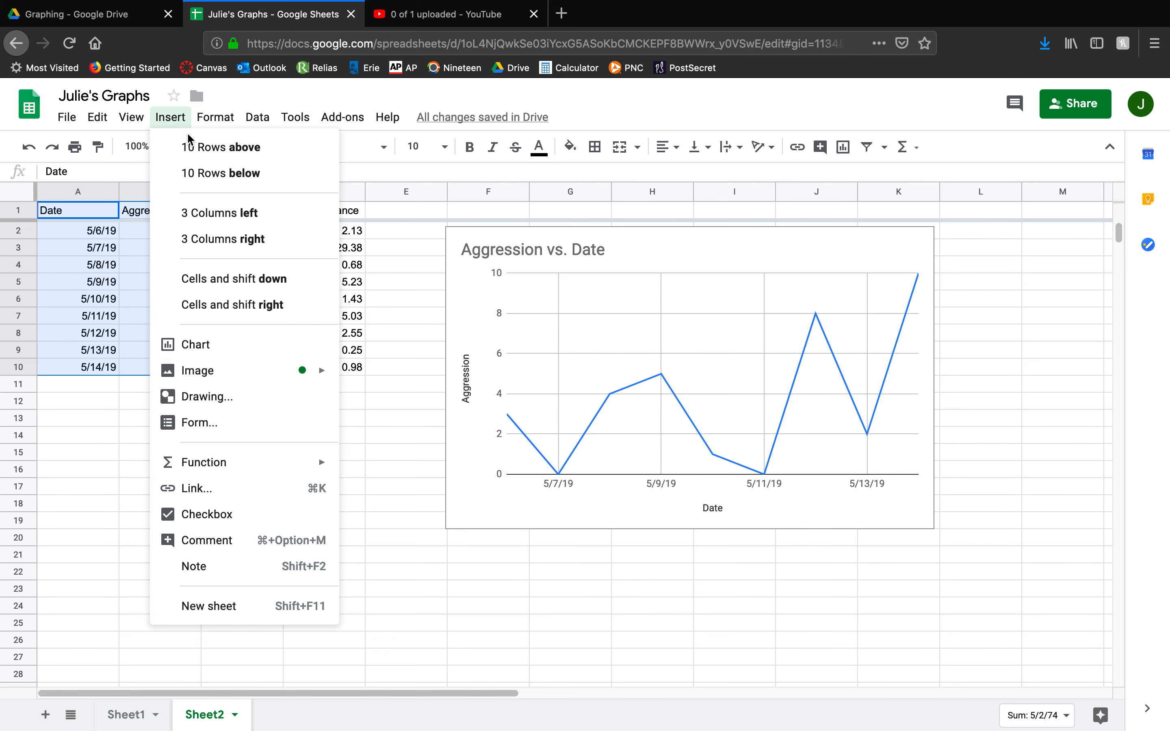
pyautogui.click(248, 353)
pyautogui.moveTo(609, 309); pyautogui.dragTo(851, 588)
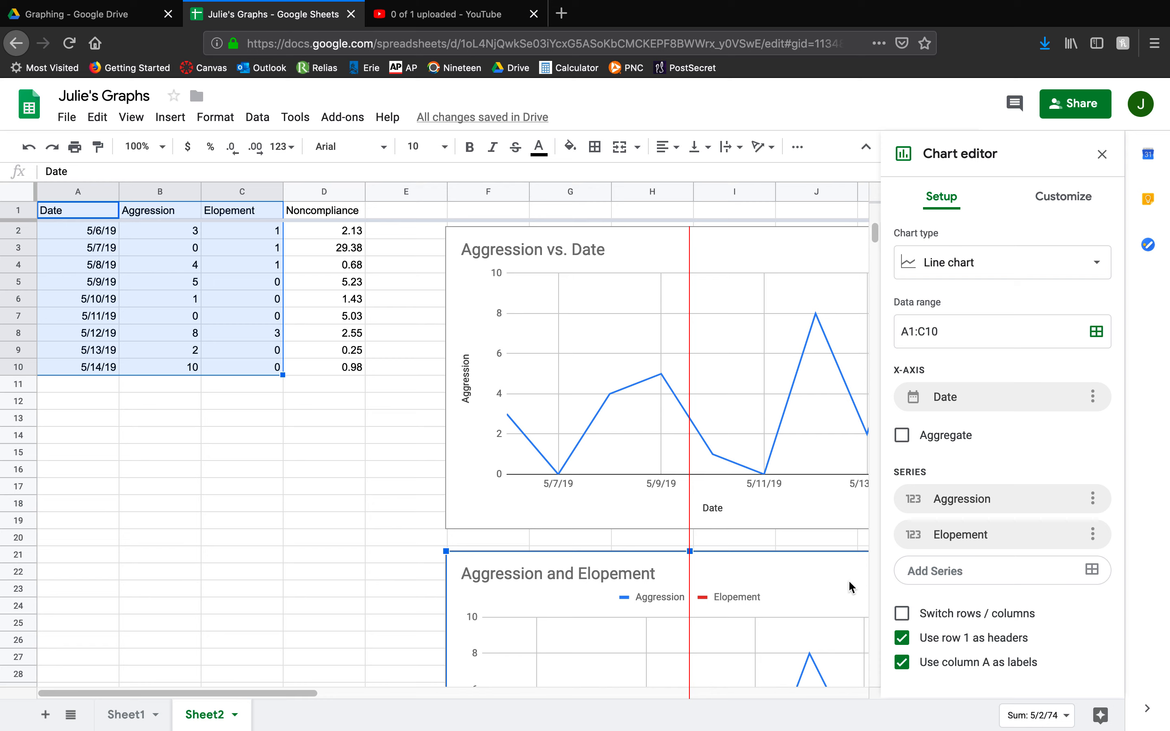
pyautogui.click(356, 457)
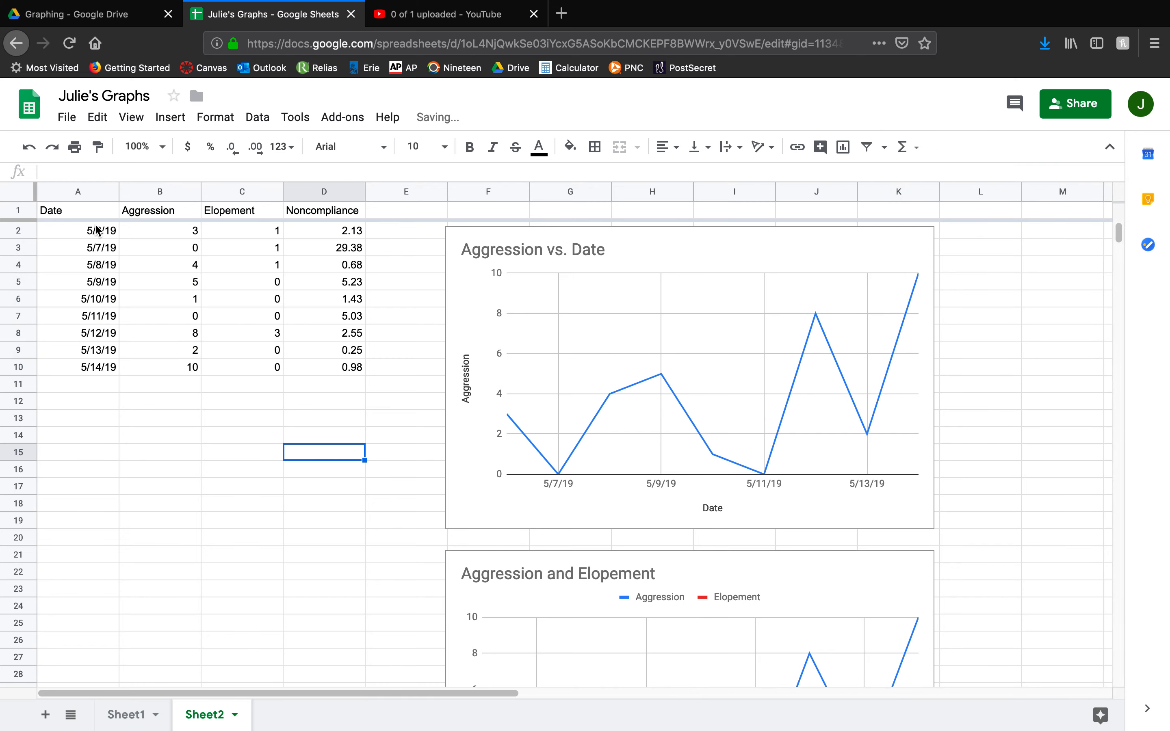
# Insert a line chart of all four data columns (A1:D10) and place it below the Aggression and Elopement chart
pyautogui.moveTo(94, 213); pyautogui.dragTo(302, 368)
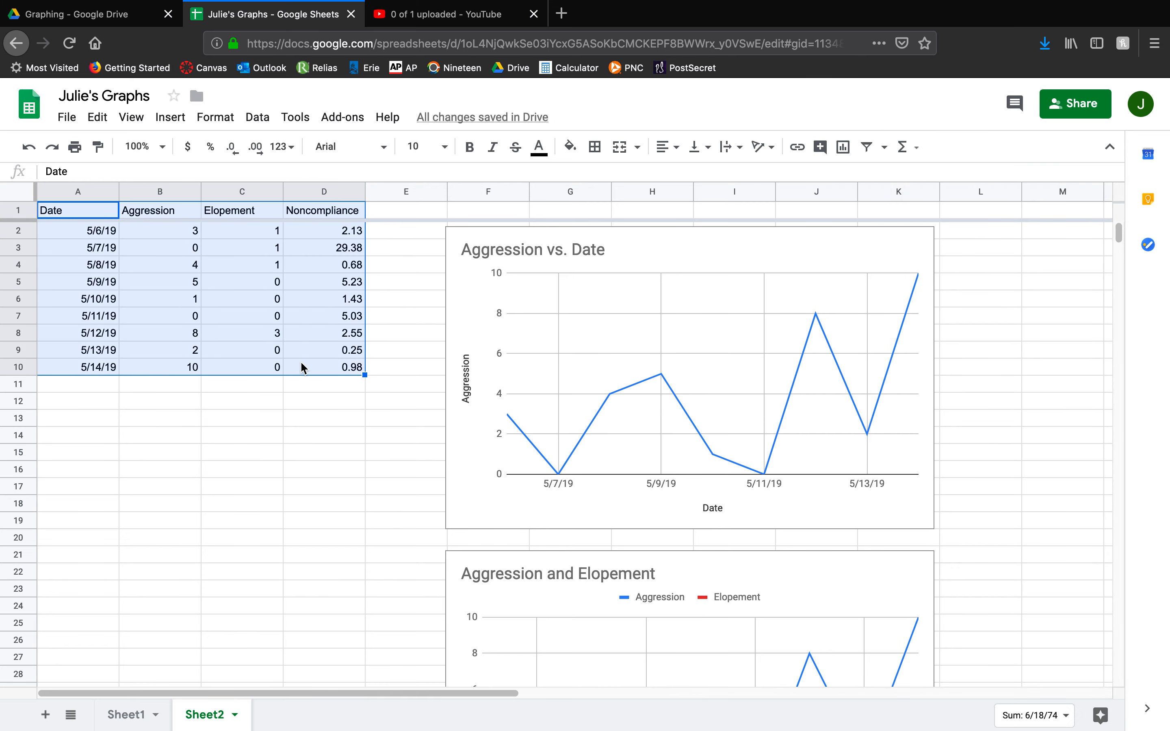
pyautogui.click(170, 118)
pyautogui.click(251, 362)
pyautogui.moveTo(627, 347); pyautogui.dragTo(764, 627)
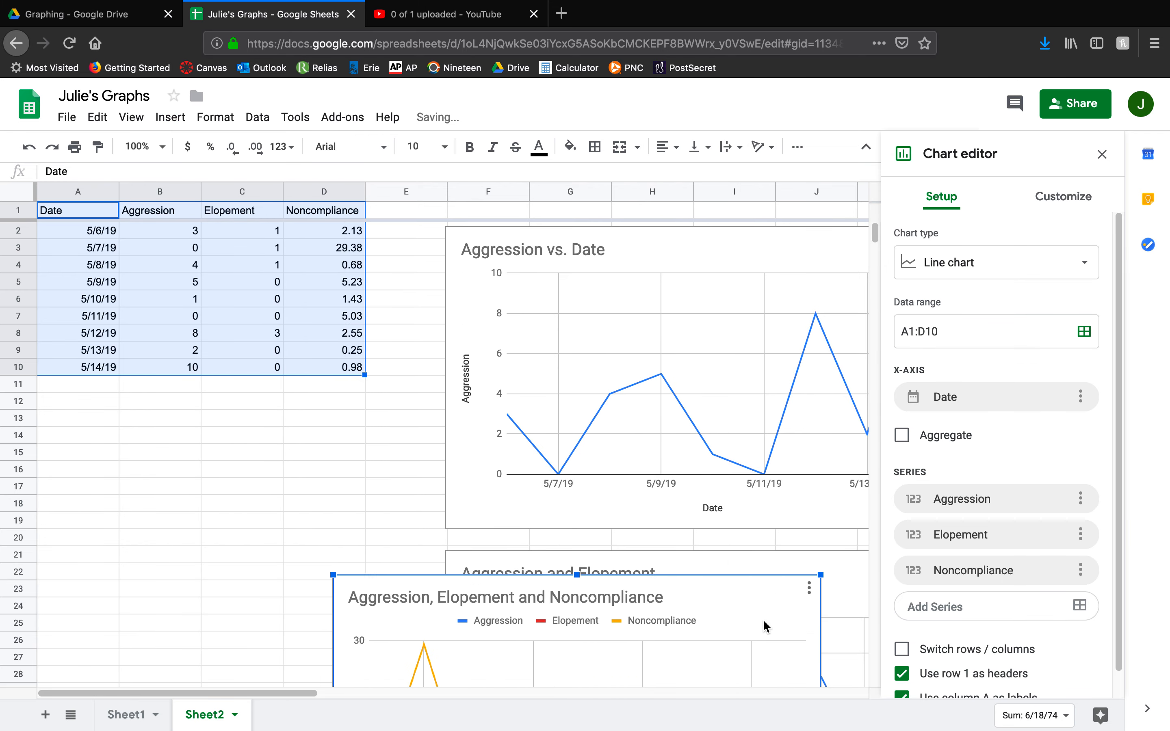
pyautogui.scroll(-9, 771, 570)
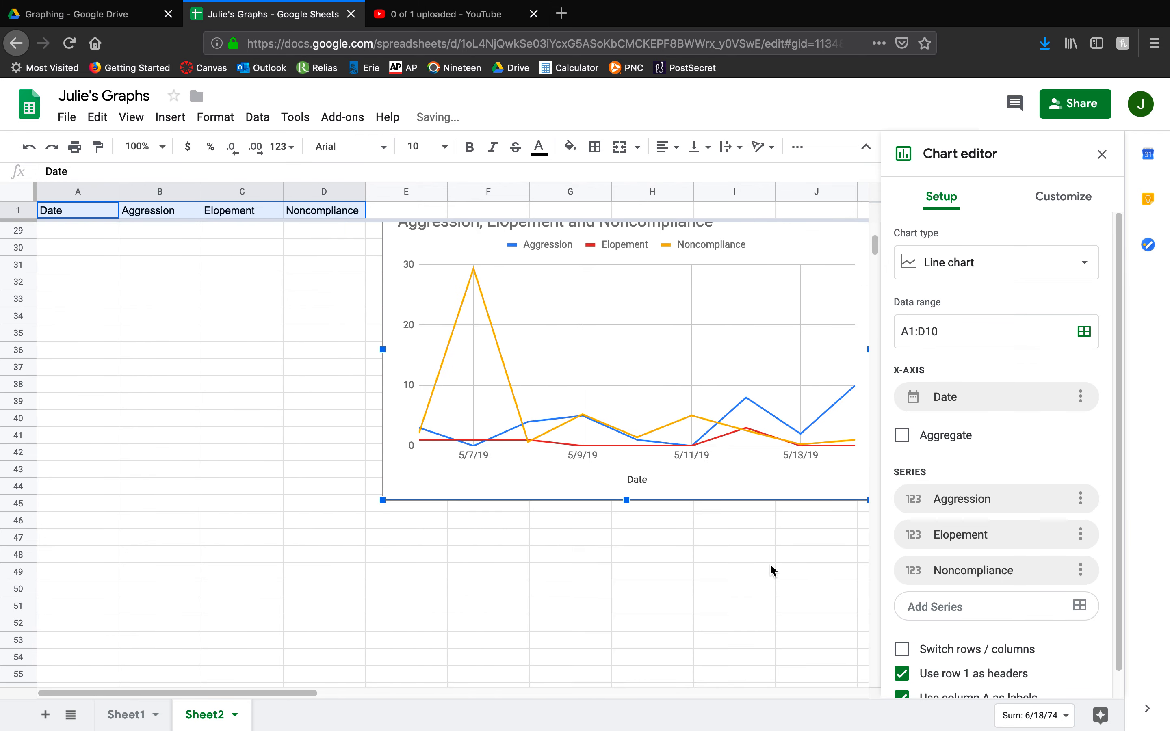
pyautogui.moveTo(784, 264); pyautogui.dragTo(810, 503)
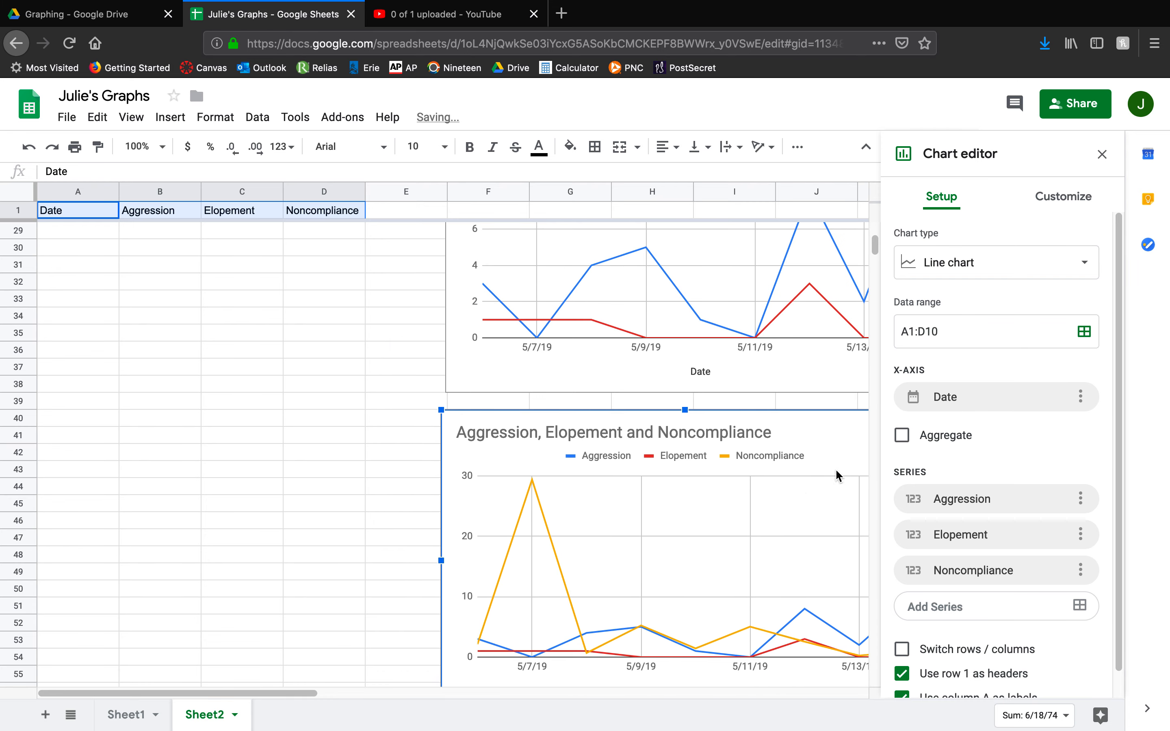
# Set the title text color of the Aggression vs. Date chart to black
pyautogui.scroll(9, 787, 497)
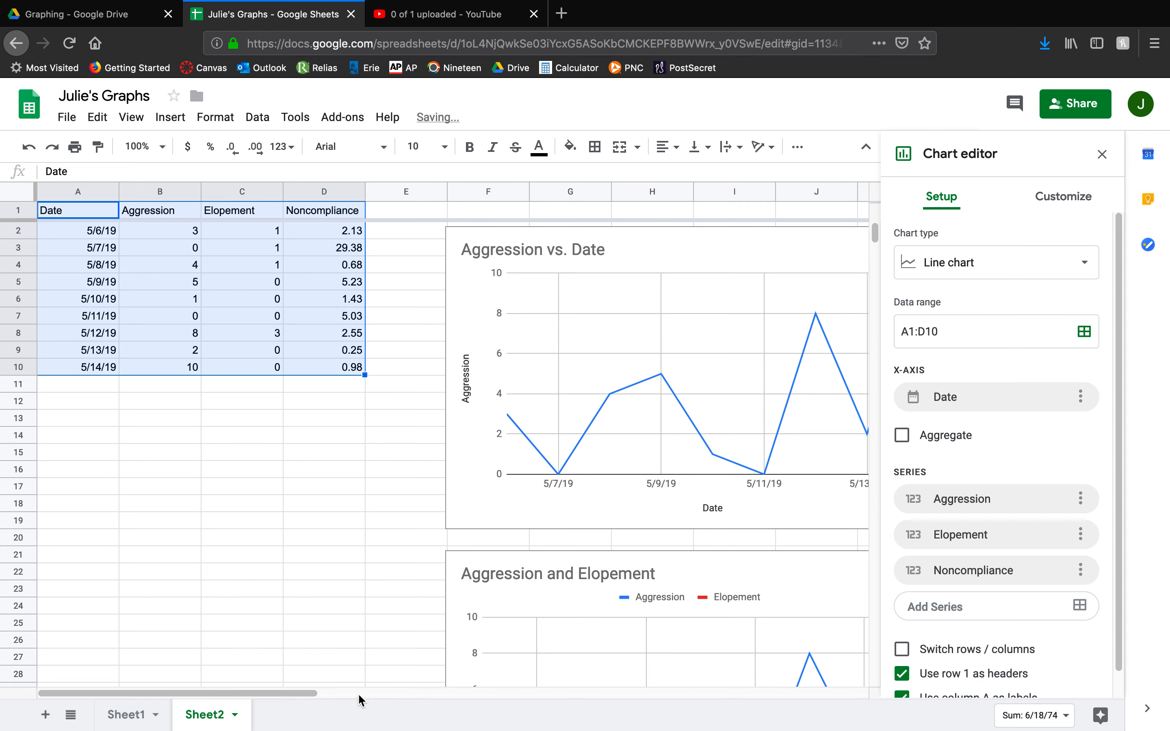
pyautogui.moveTo(315, 695); pyautogui.dragTo(361, 704)
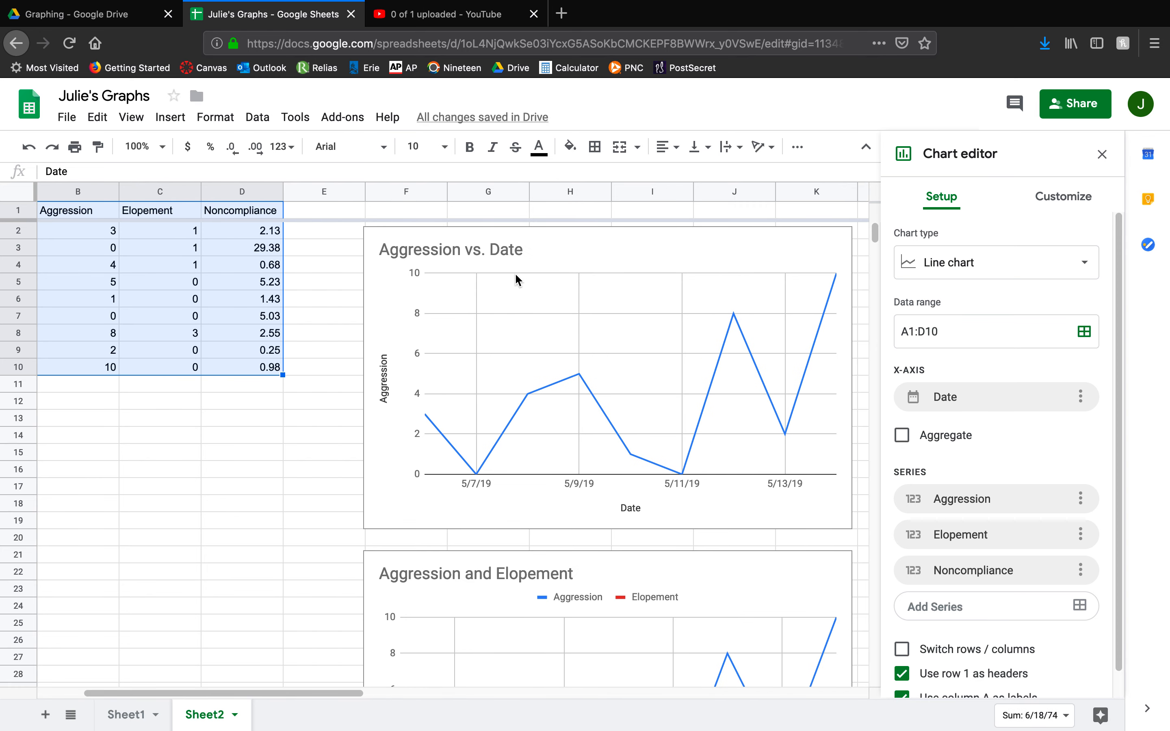
pyautogui.doubleClick(485, 249)
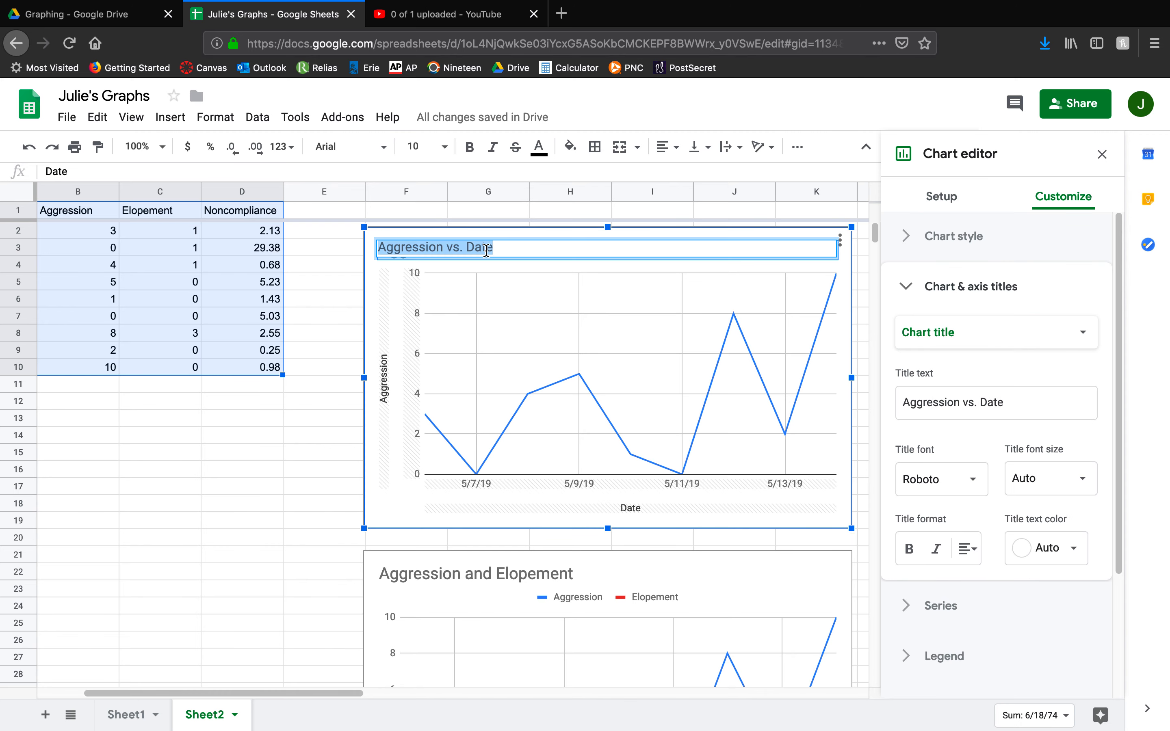
pyautogui.click(1031, 563)
pyautogui.click(942, 364)
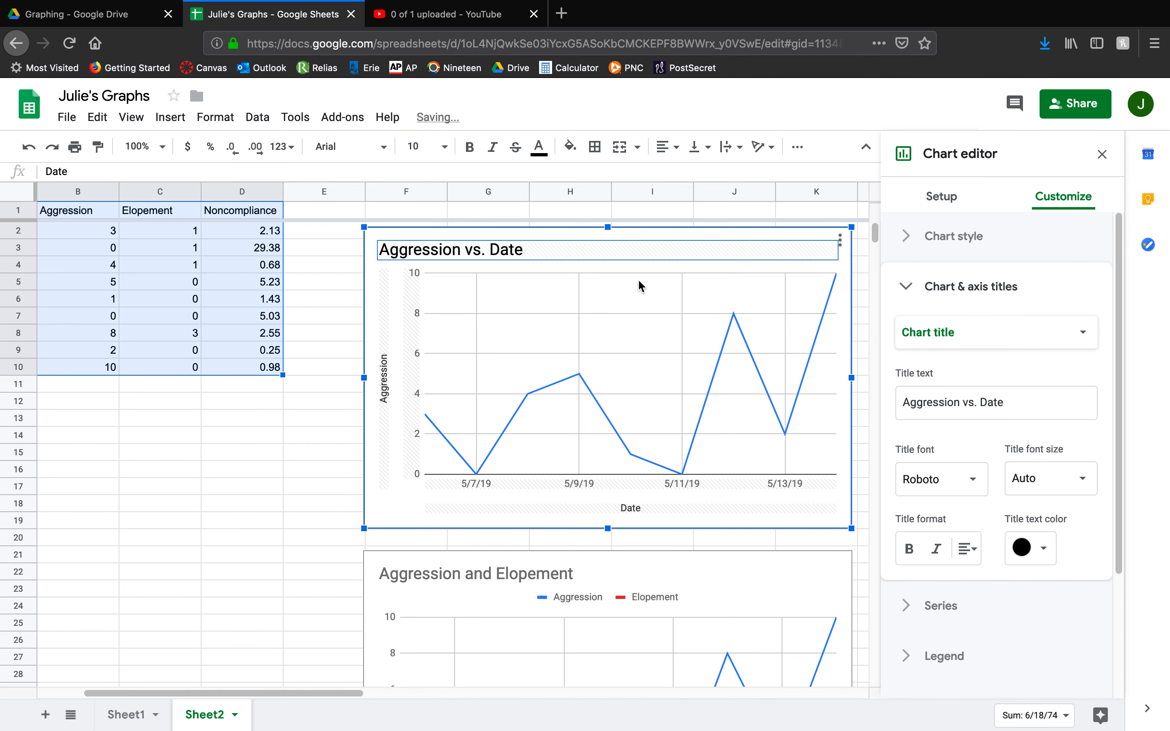
# Change the first chart's title to "Aggression" and center it
pyautogui.doubleClick(593, 252)
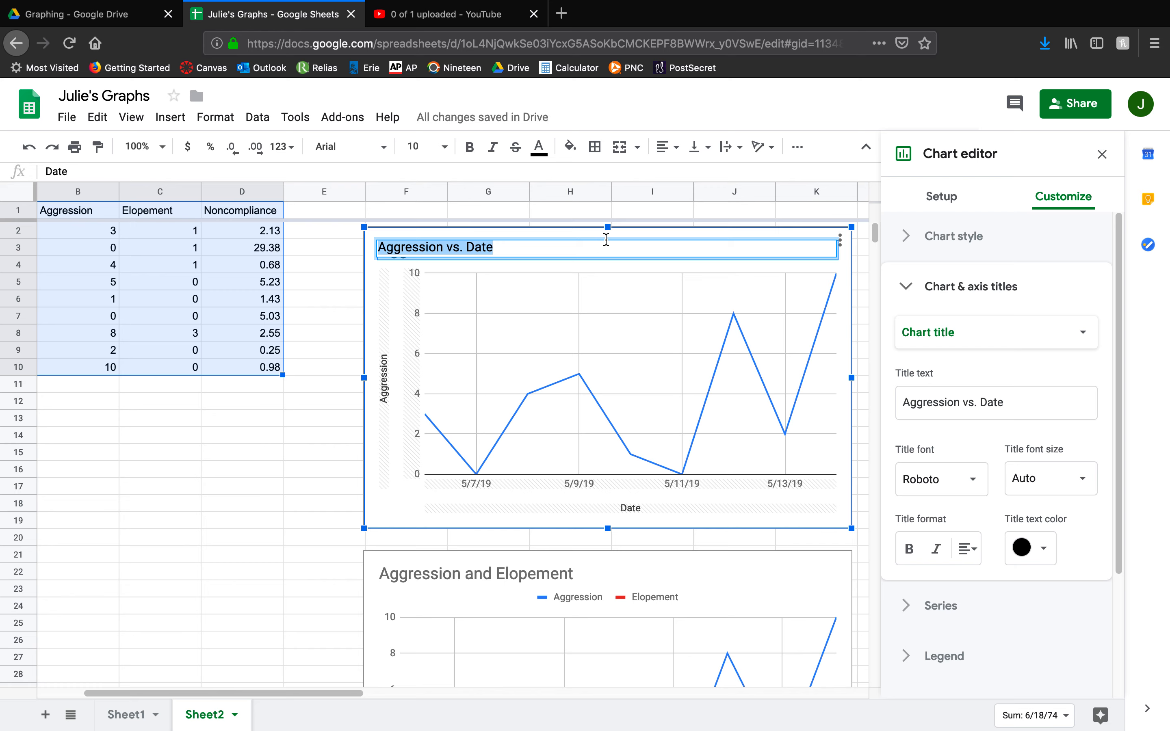
pyautogui.write('A')
pyautogui.press('BackSpace')
pyautogui.press('BackSpace')
pyautogui.press('BackSpace')
pyautogui.press('BackSpace')
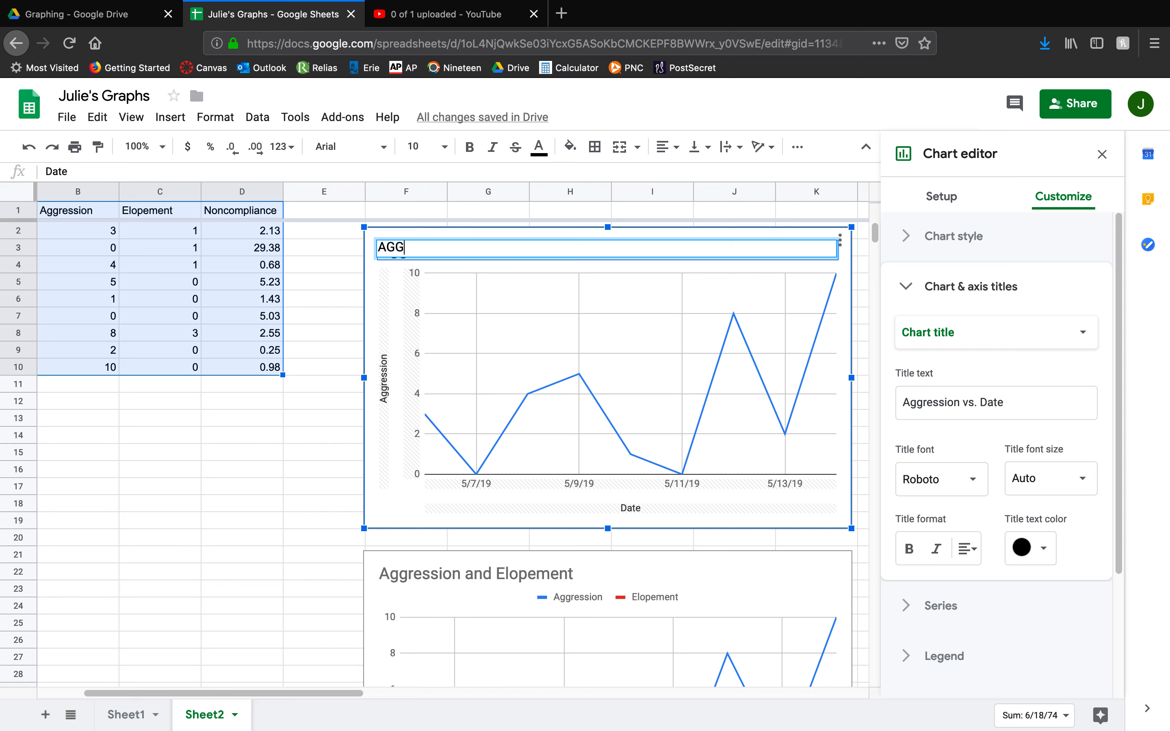
pyautogui.write('ggression')
pyautogui.click(967, 549)
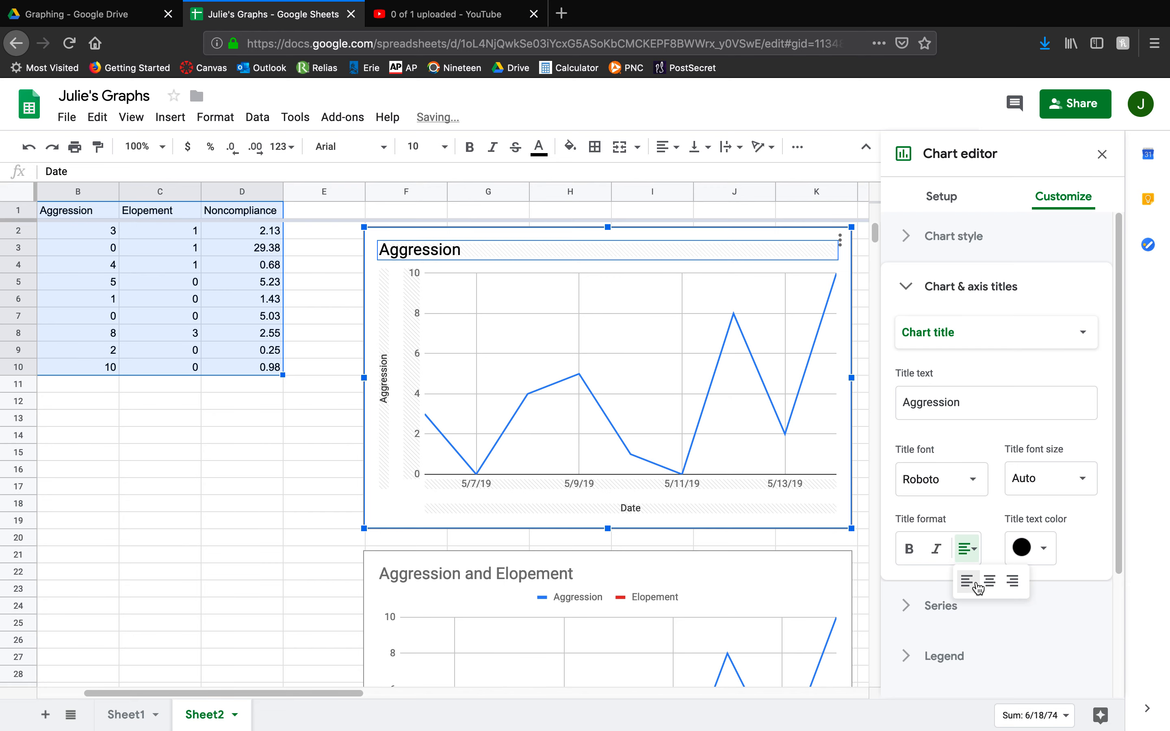
pyautogui.click(989, 583)
# Set the Aggression chart's horizontal axis title to "Session Date"
pyautogui.click(958, 331)
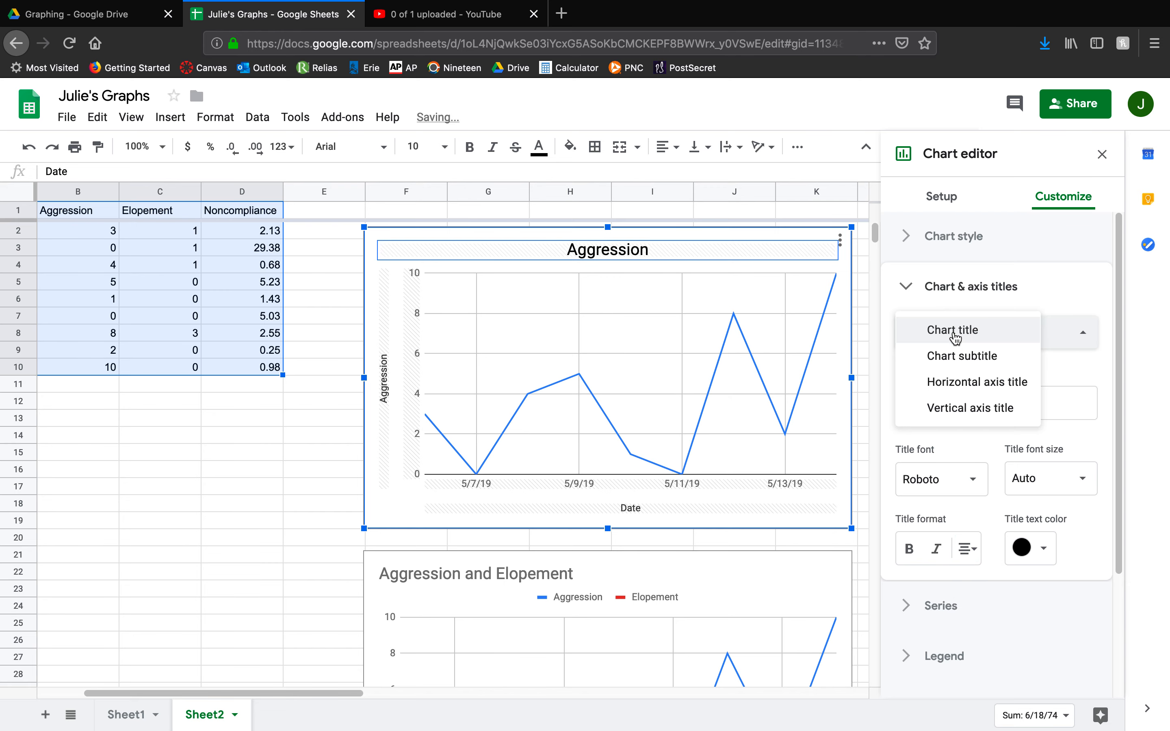
pyautogui.click(959, 387)
pyautogui.moveTo(934, 409); pyautogui.dragTo(892, 416)
pyautogui.write('Session Date')
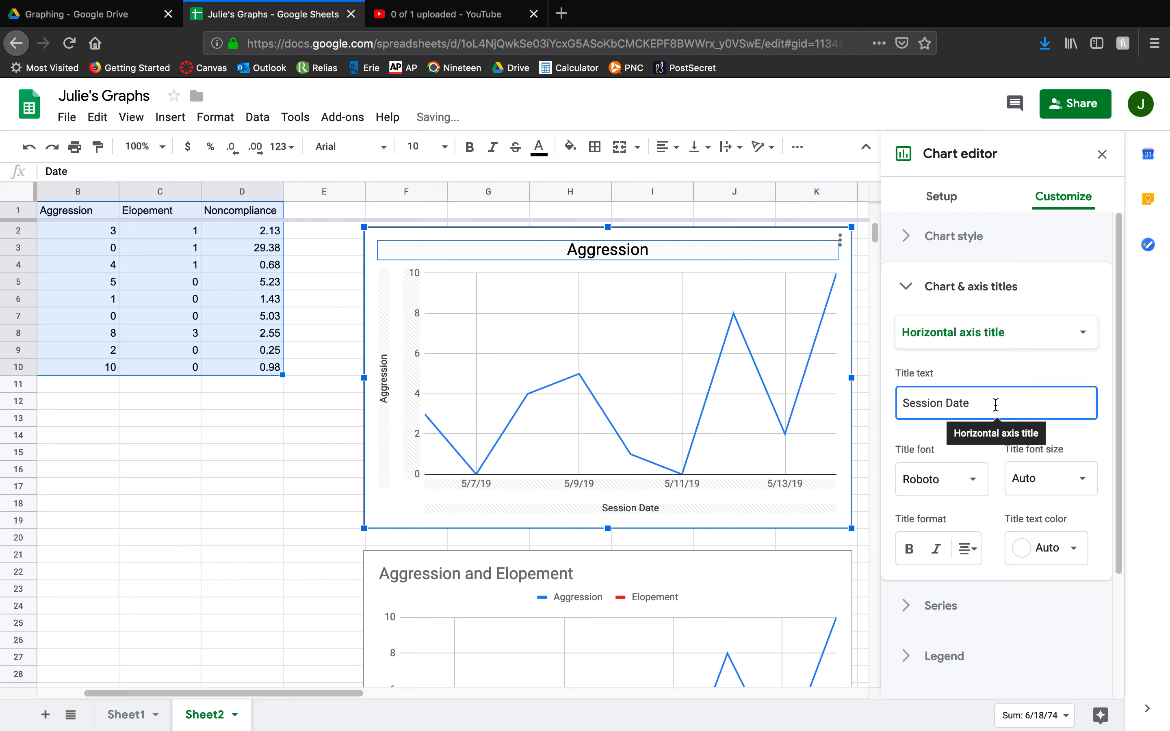
# Try "End of the Week Date" as the horizontal axis title, and change it back to "Session Date"
pyautogui.moveTo(996, 406); pyautogui.dragTo(893, 402)
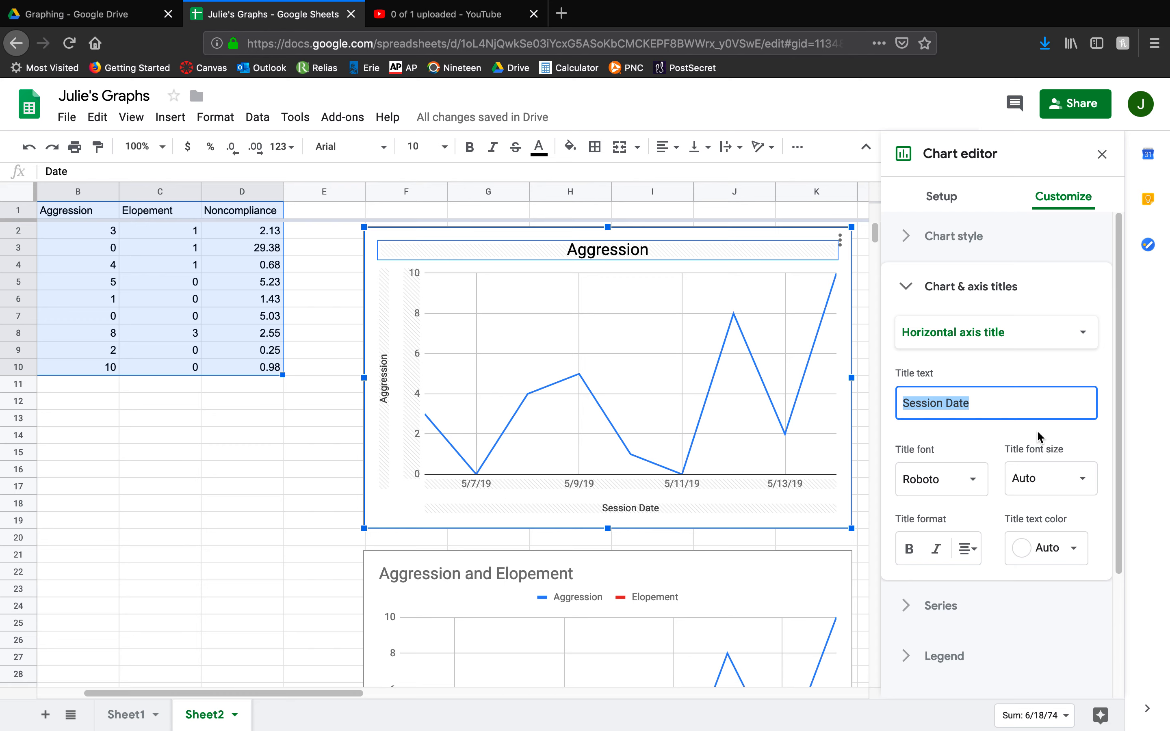
pyautogui.write('End of the Week Da')
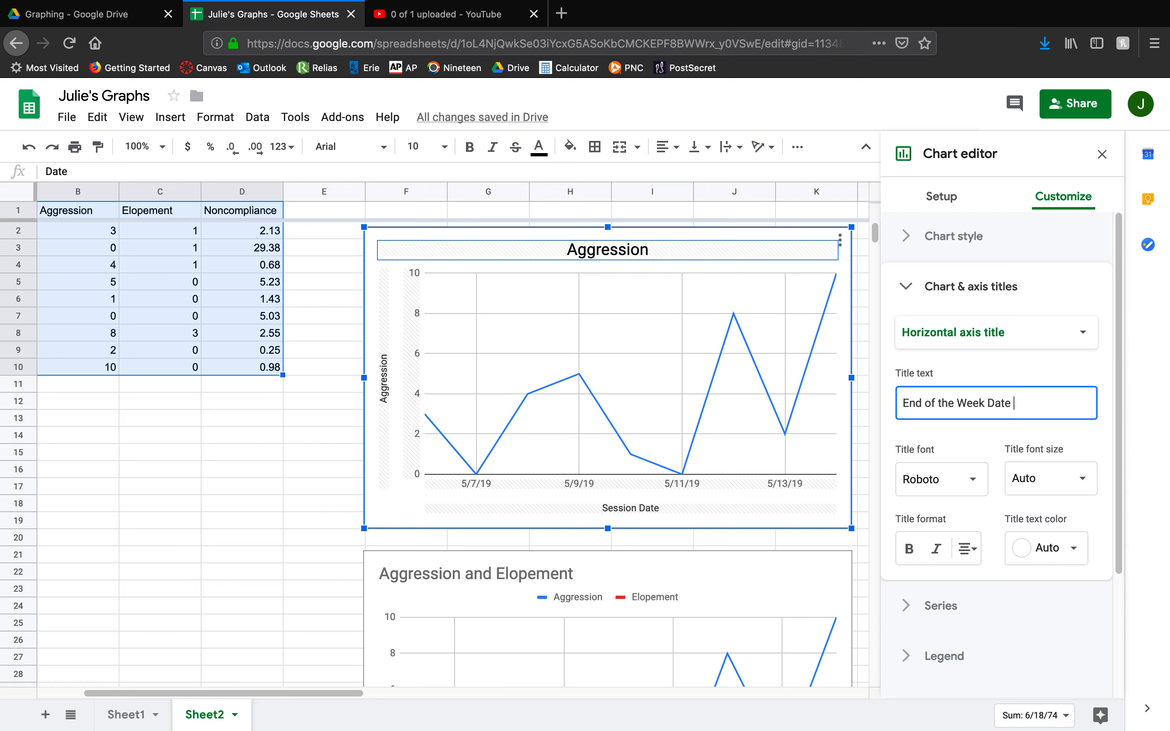
pyautogui.press('BackSpace')
pyautogui.press('BackSpace')
pyautogui.press('BackSpace')
pyautogui.press('BackSpace')
pyautogui.press('BackSpace')
pyautogui.press('BackSpace')
pyautogui.press('BackSpace')
pyautogui.press('BackSpace')
pyautogui.press('BackSpace')
pyautogui.press('BackSpace')
pyautogui.press('BackSpace')
pyautogui.press('BackSpace')
pyautogui.press('BackSpace')
pyautogui.press('BackSpace')
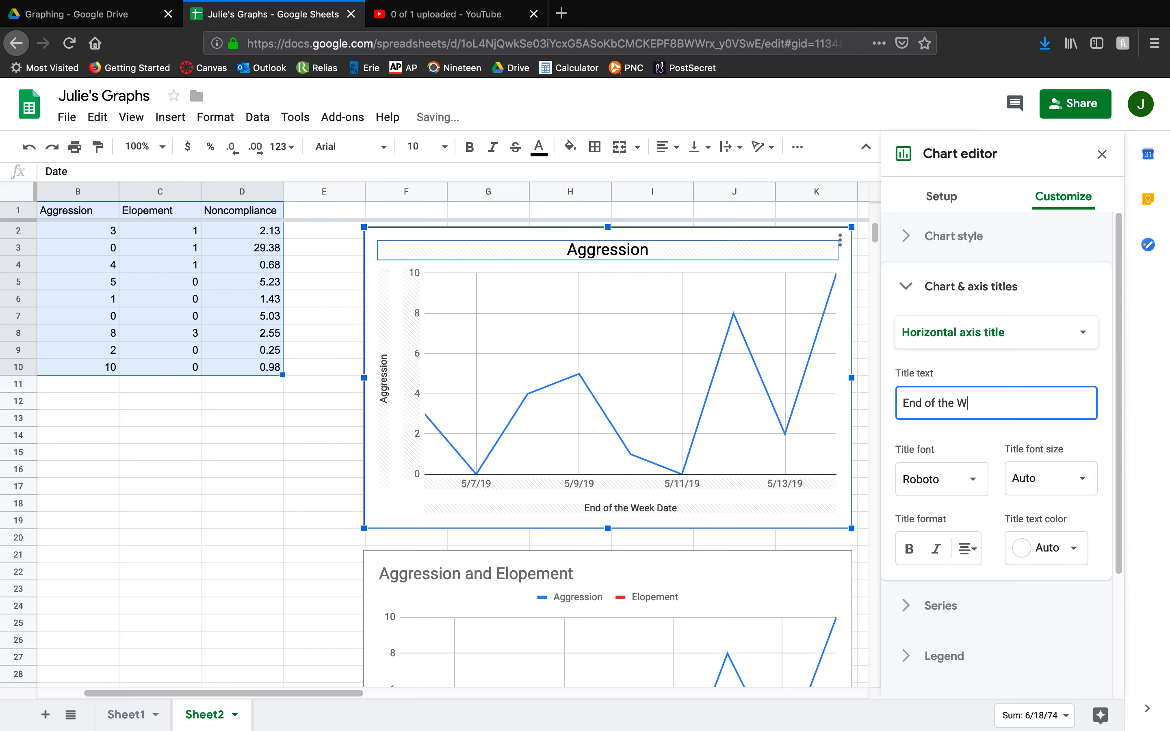
pyautogui.press('BackSpace')
pyautogui.press('BackSpace')
pyautogui.press('BackSpace')
pyautogui.press('BackSpace')
pyautogui.press('BackSpace')
pyautogui.press('BackSpace')
pyautogui.write('Sessi')
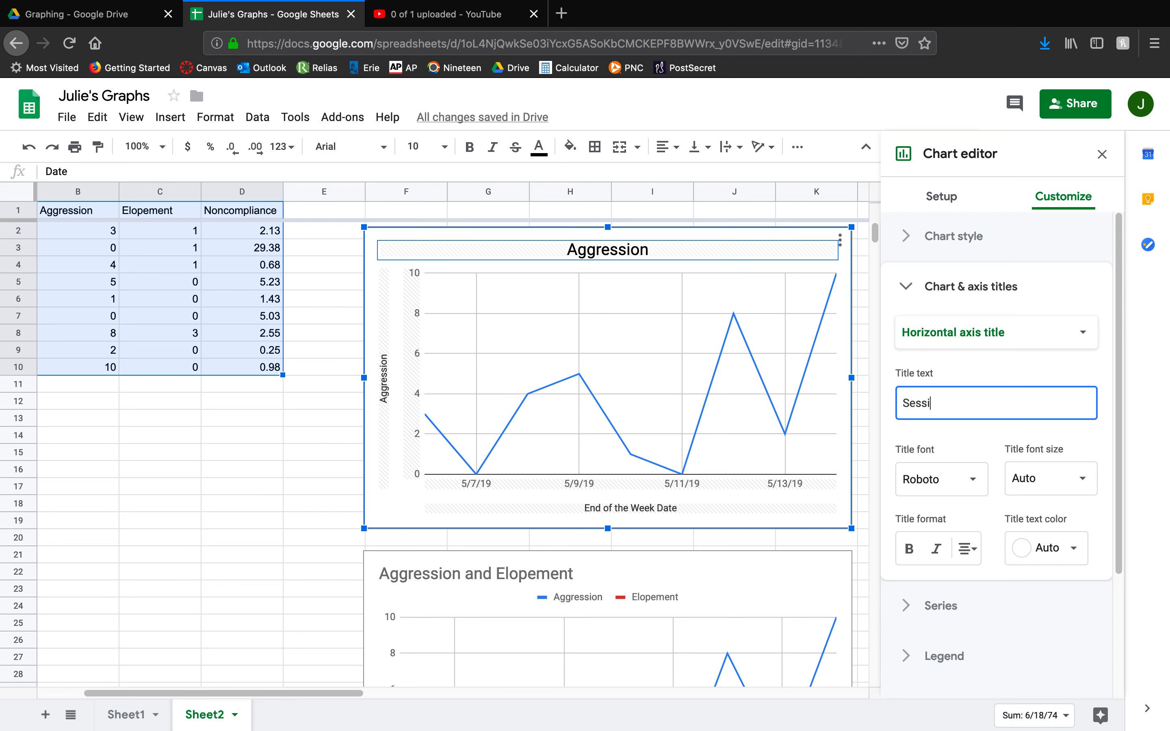
pyautogui.write('on Date')
# Set the text color of the Aggression chart's horizontal axis title to black
pyautogui.click(1027, 550)
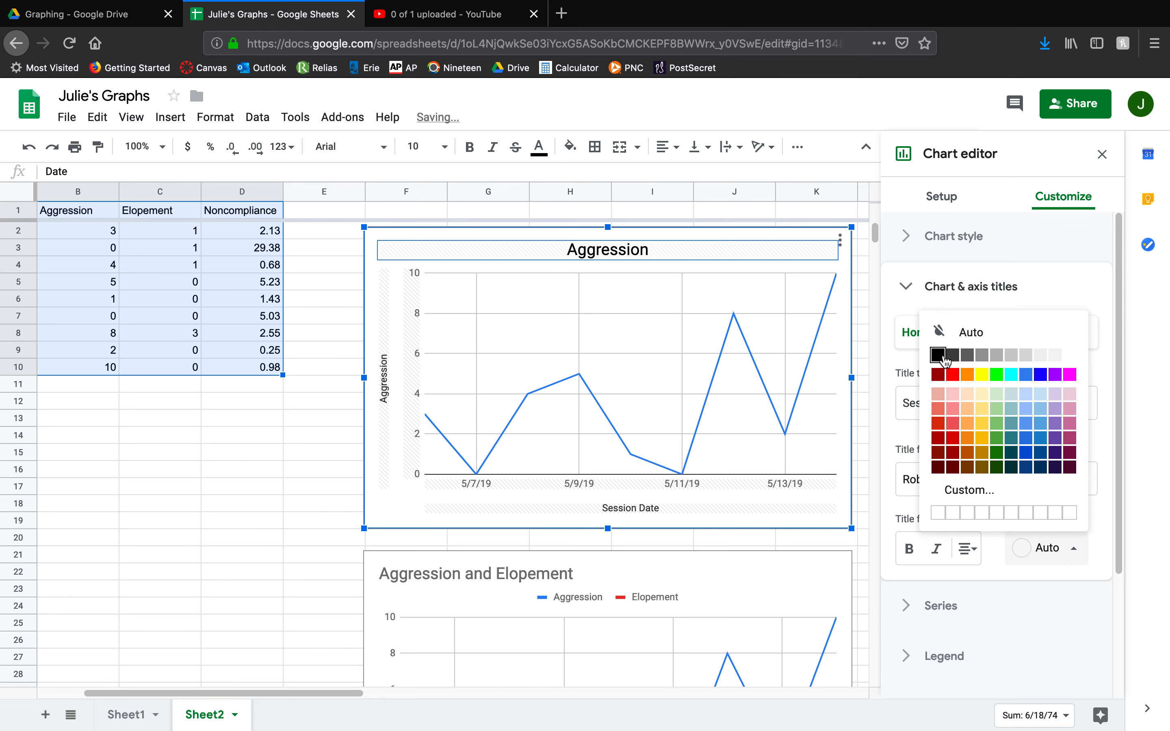
pyautogui.click(932, 355)
# Set the Aggression chart's vertical axis title to "Frequency of Aggression" with black text
pyautogui.click(950, 329)
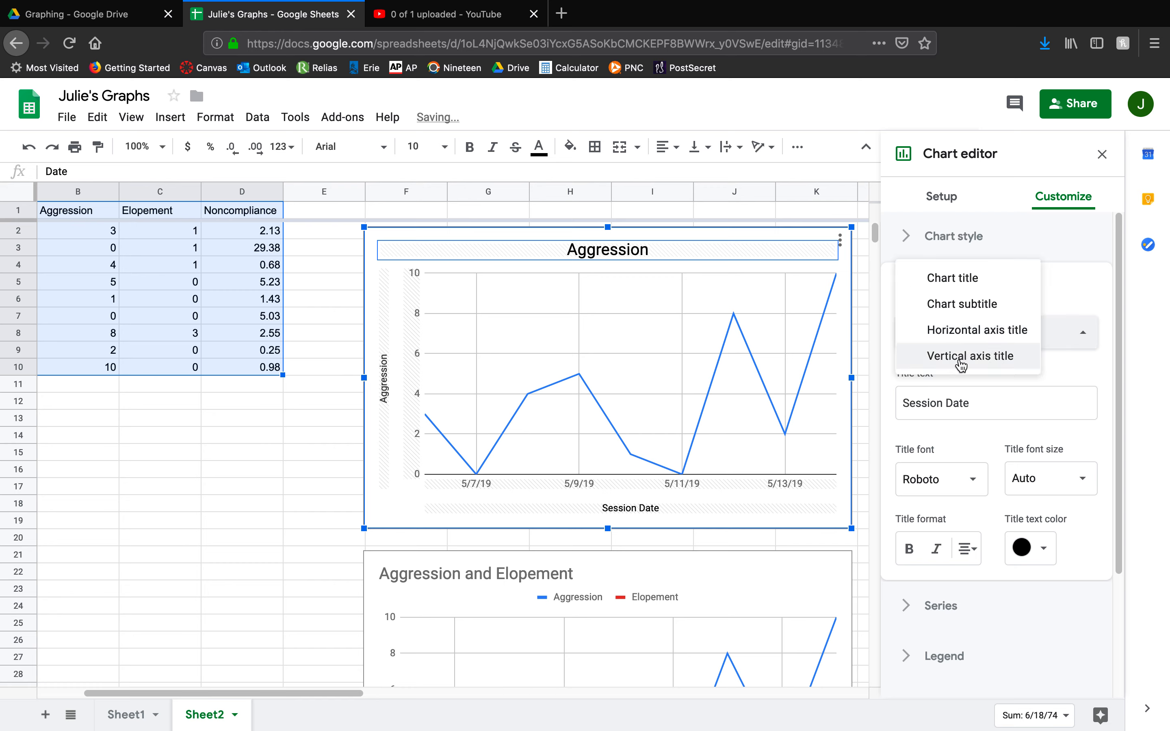
pyautogui.click(960, 358)
pyautogui.moveTo(960, 403); pyautogui.dragTo(892, 407)
pyautogui.write('Frequency ')
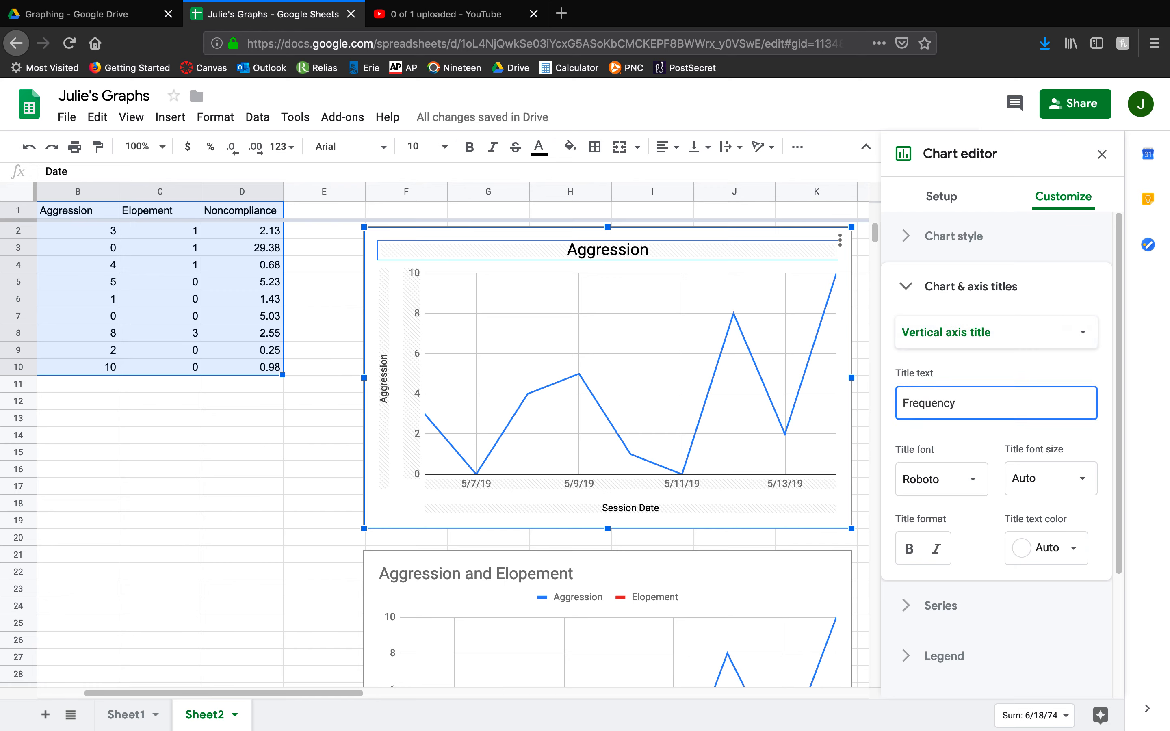
pyautogui.write('of ')
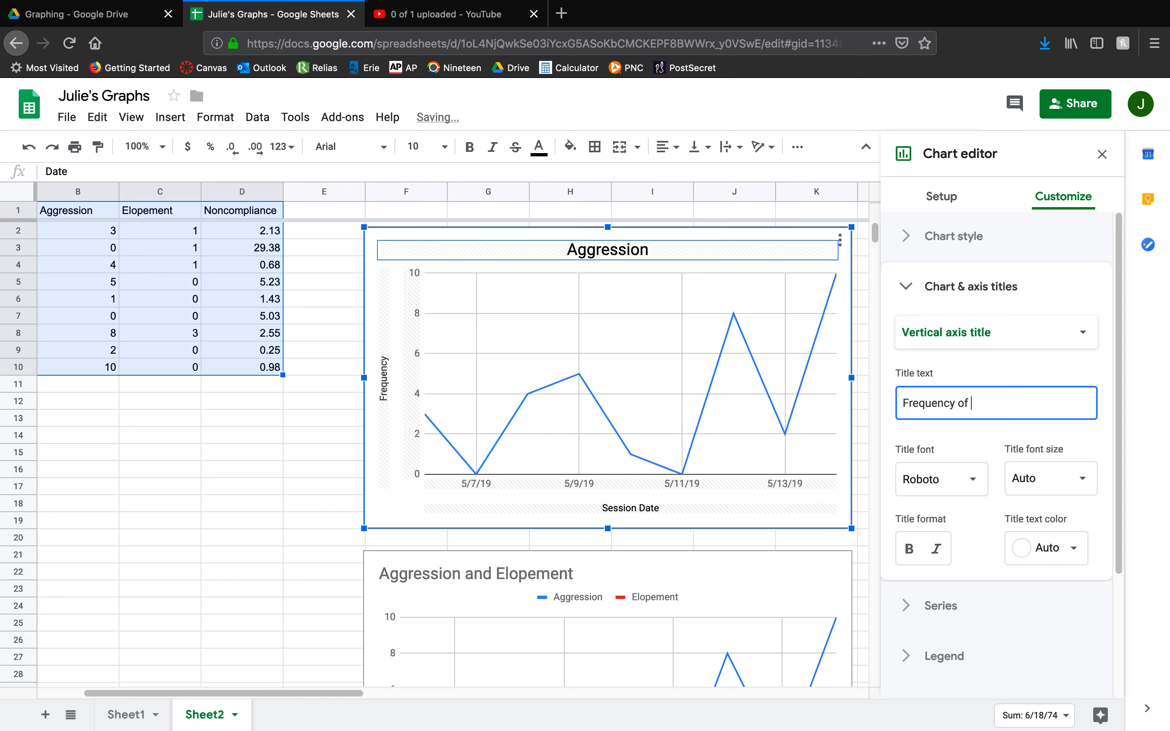
pyautogui.write('Aggression')
pyautogui.click(1049, 549)
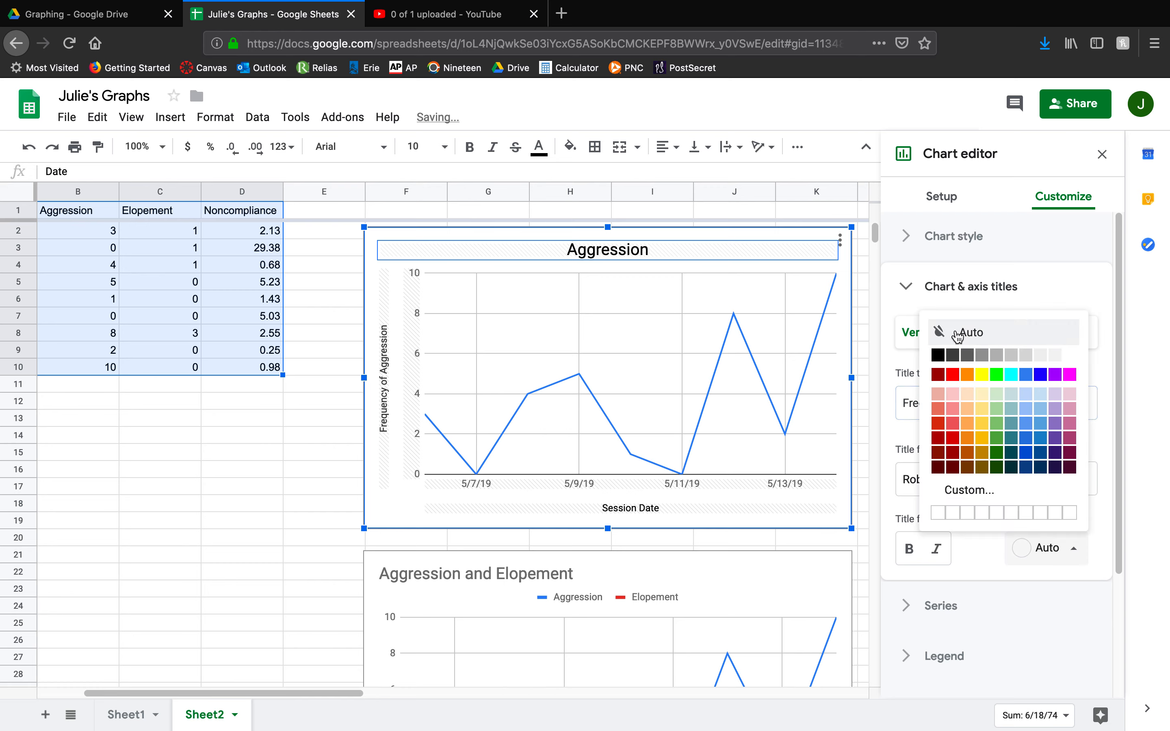
pyautogui.click(939, 355)
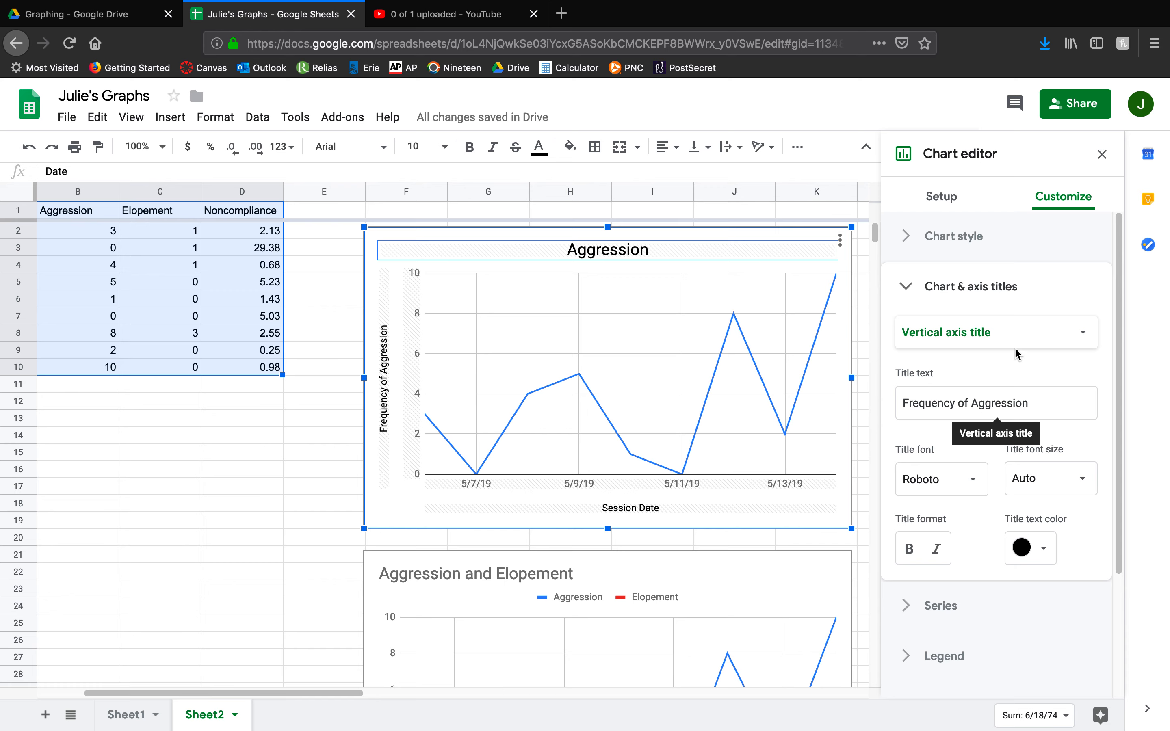
# Set the line color of the Aggression chart's data series to black
pyautogui.click(978, 289)
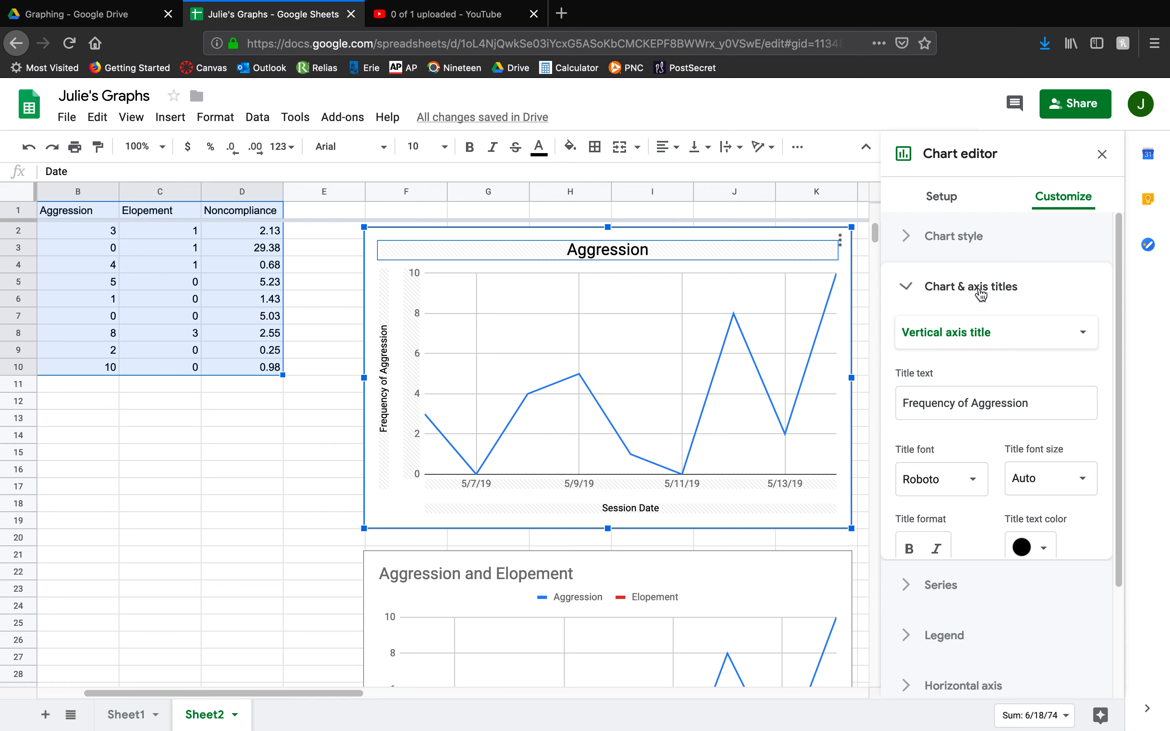
pyautogui.click(956, 343)
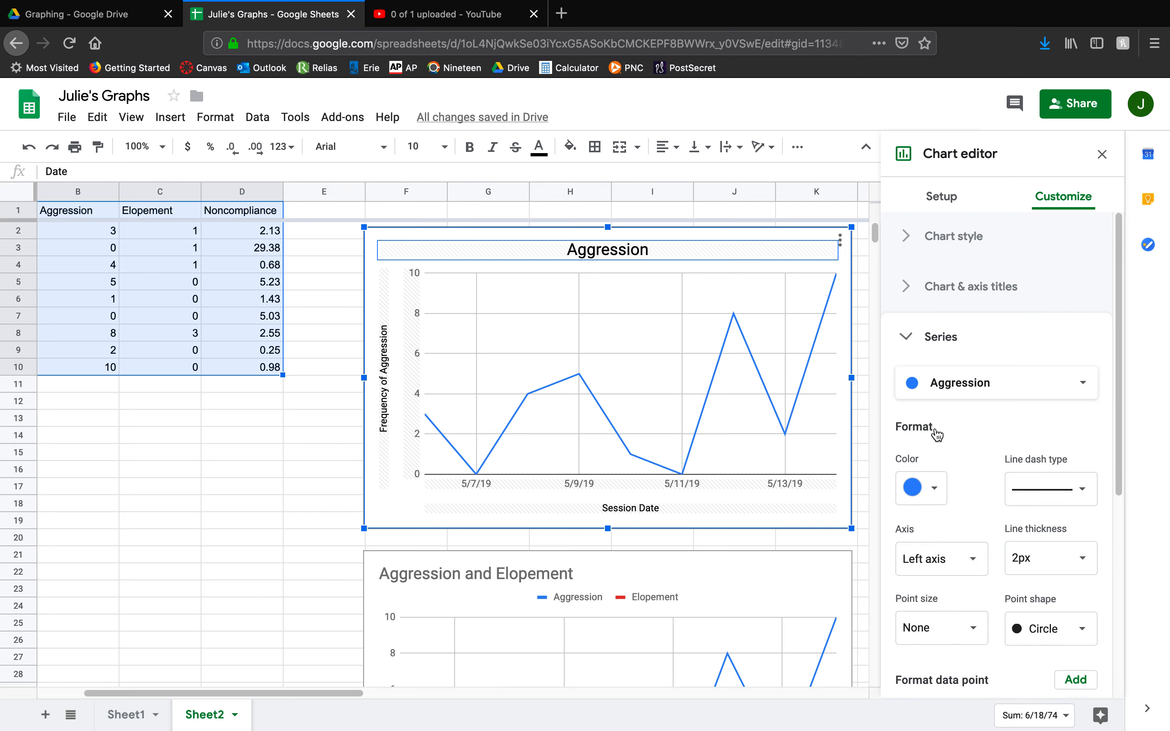
pyautogui.click(919, 491)
pyautogui.click(914, 551)
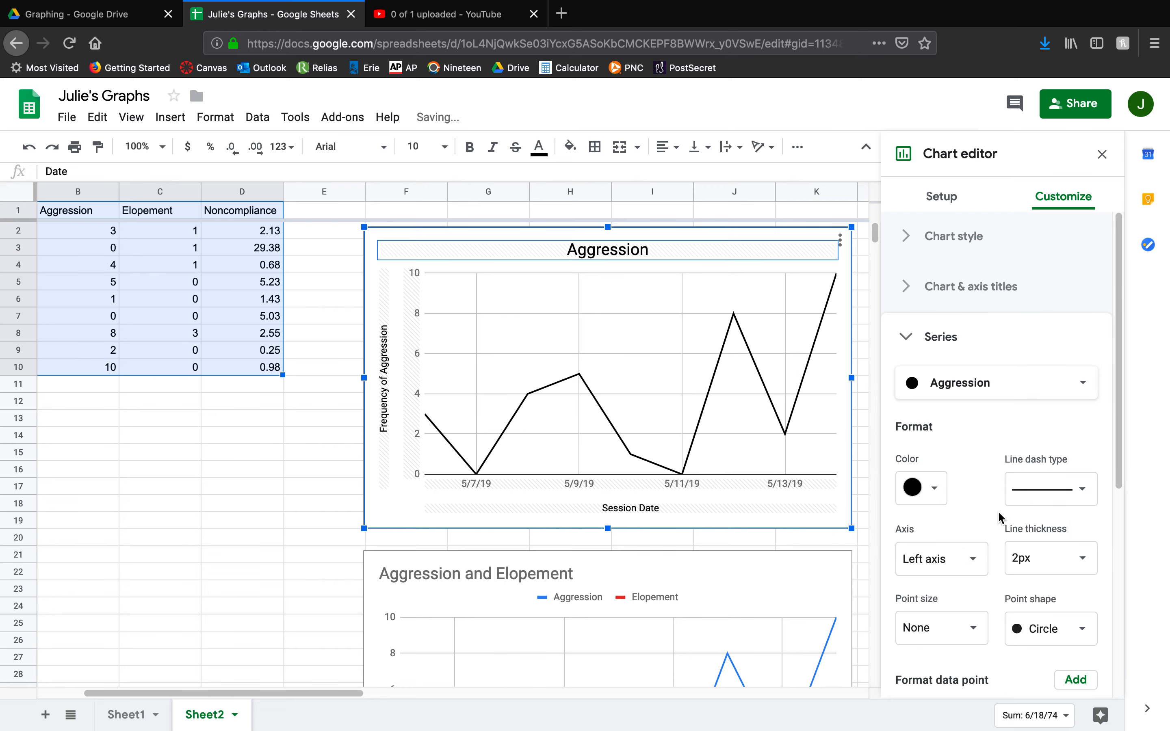
# Set the point size of the Aggression series to 4px
pyautogui.click(935, 638)
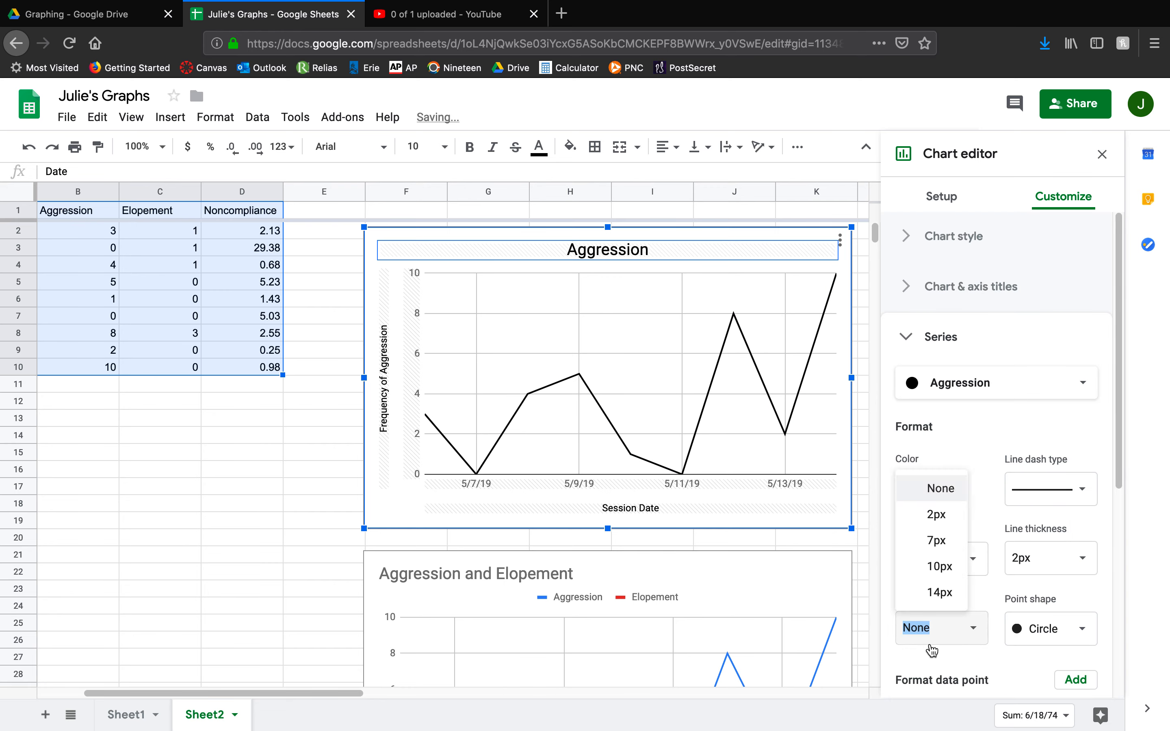
pyautogui.press('BackSpace')
pyautogui.write('4')
pyautogui.press('Return')
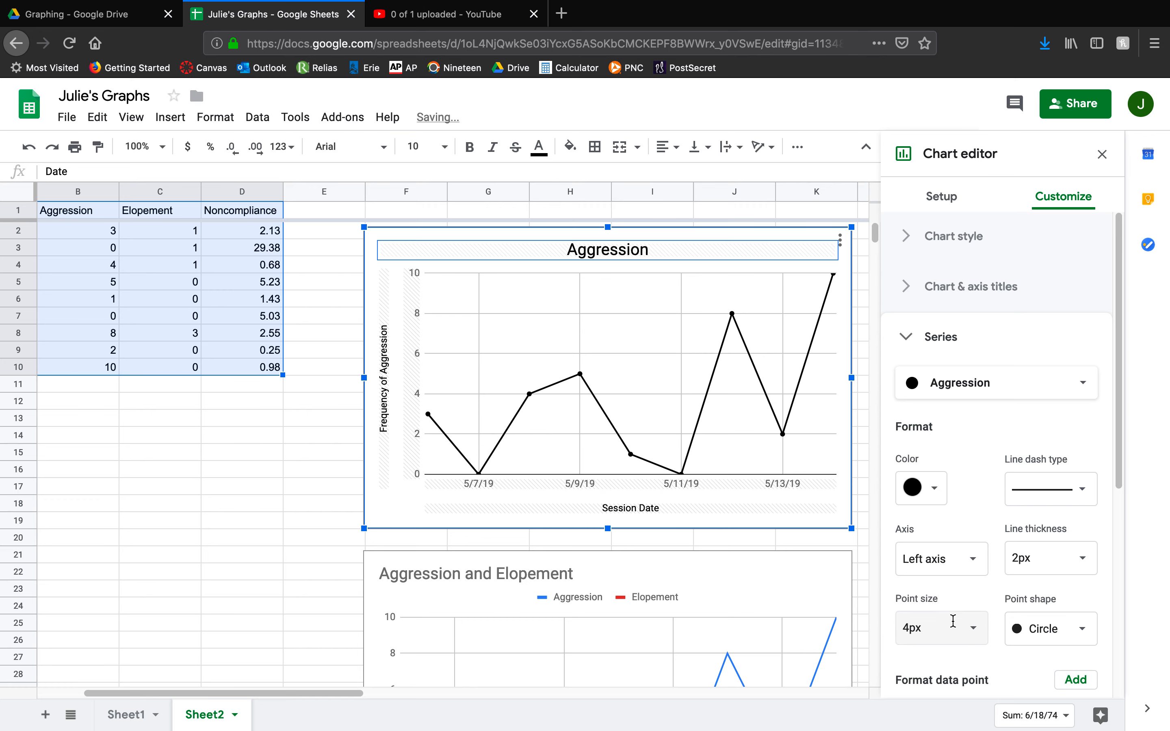
# Add a trendline to the Aggression series
pyautogui.scroll(-5, 1014, 588)
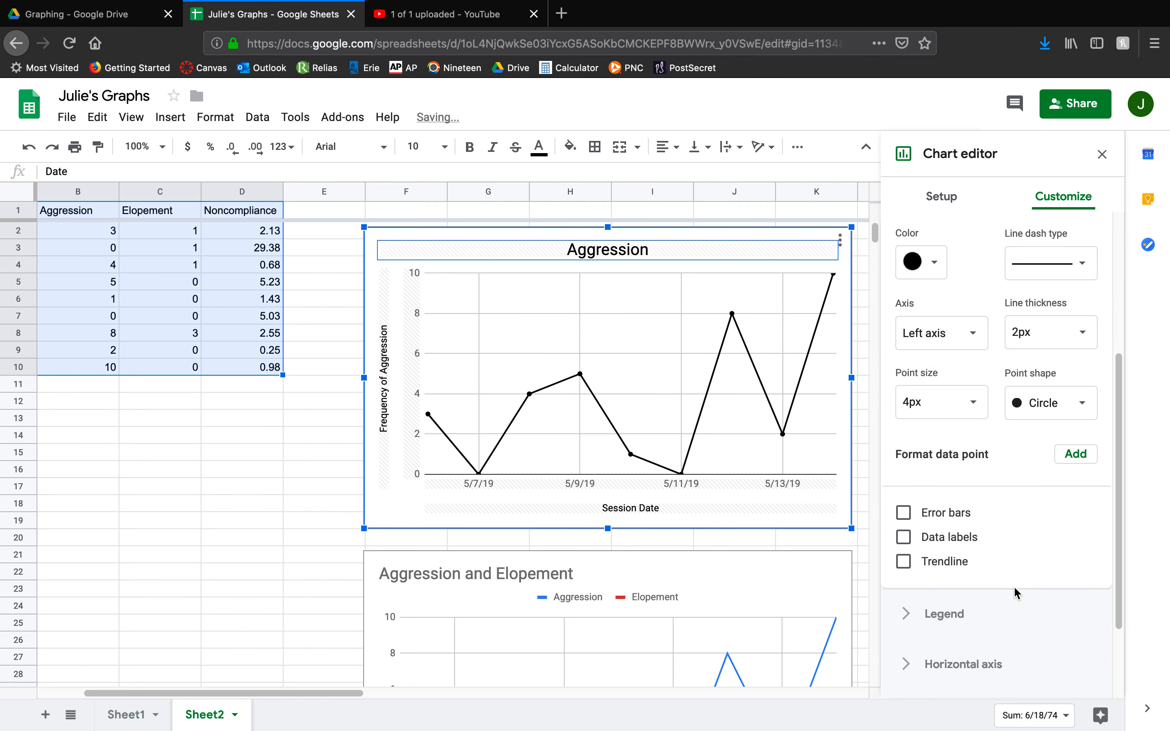
pyautogui.click(903, 476)
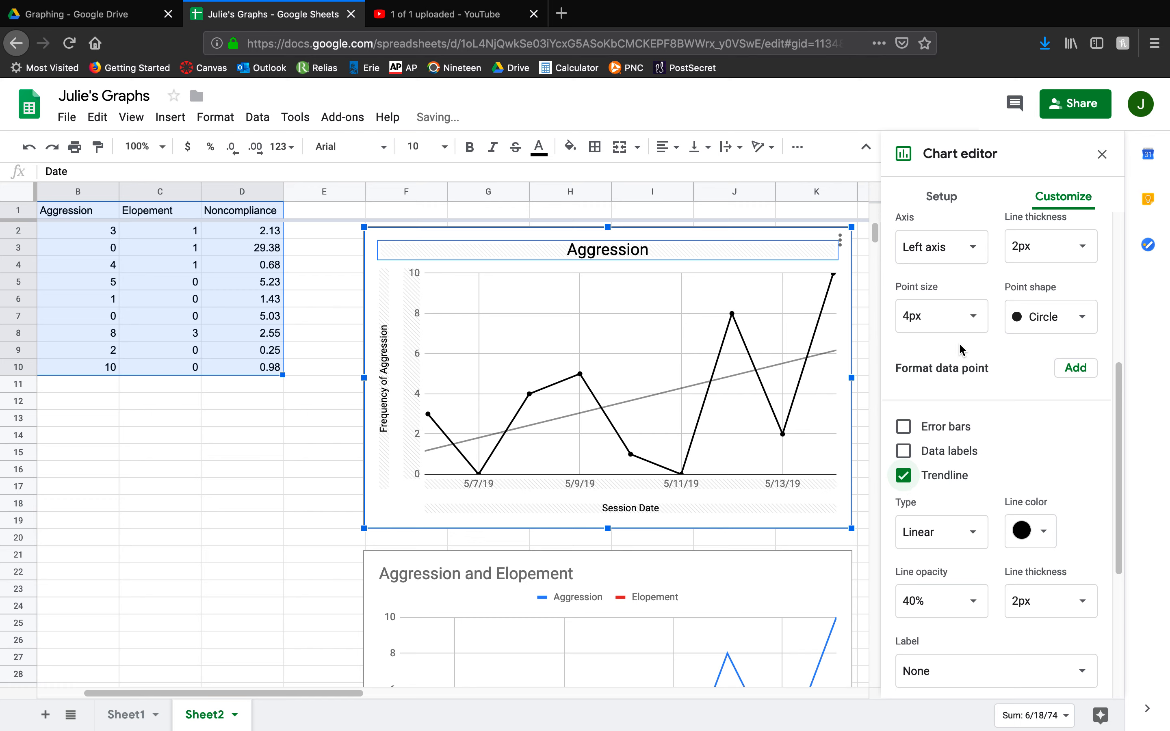
pyautogui.scroll(-2, 1039, 600)
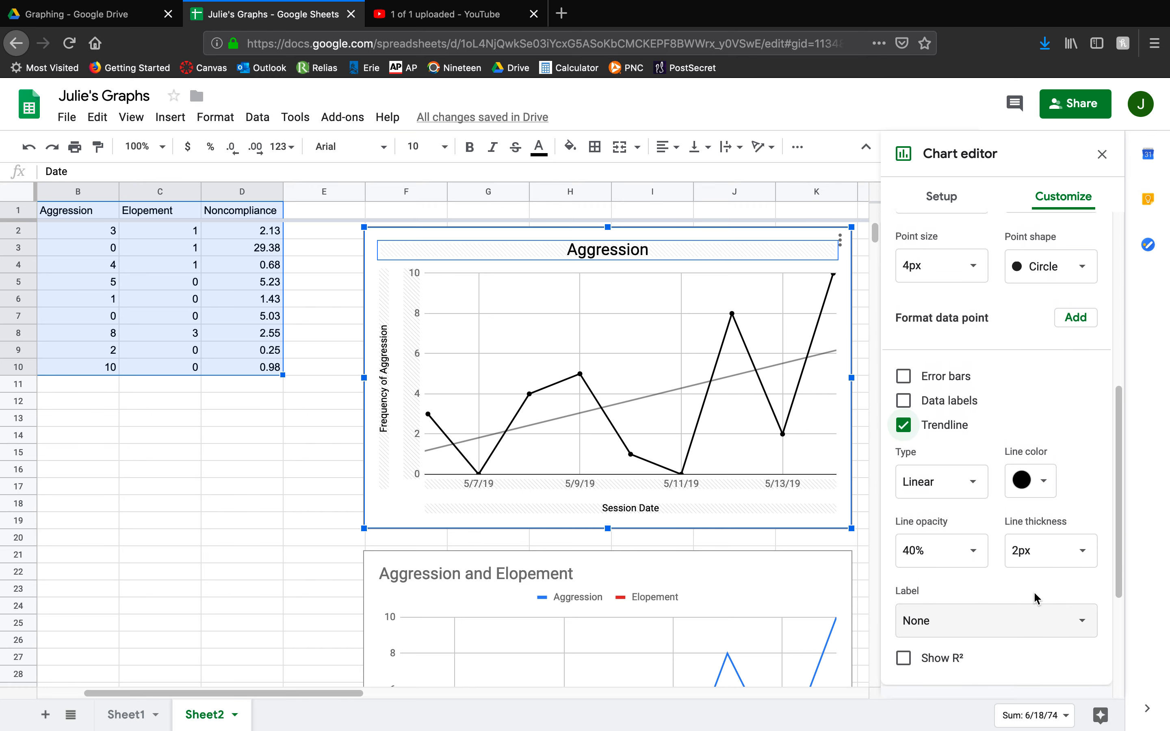
pyautogui.scroll(4, 982, 471)
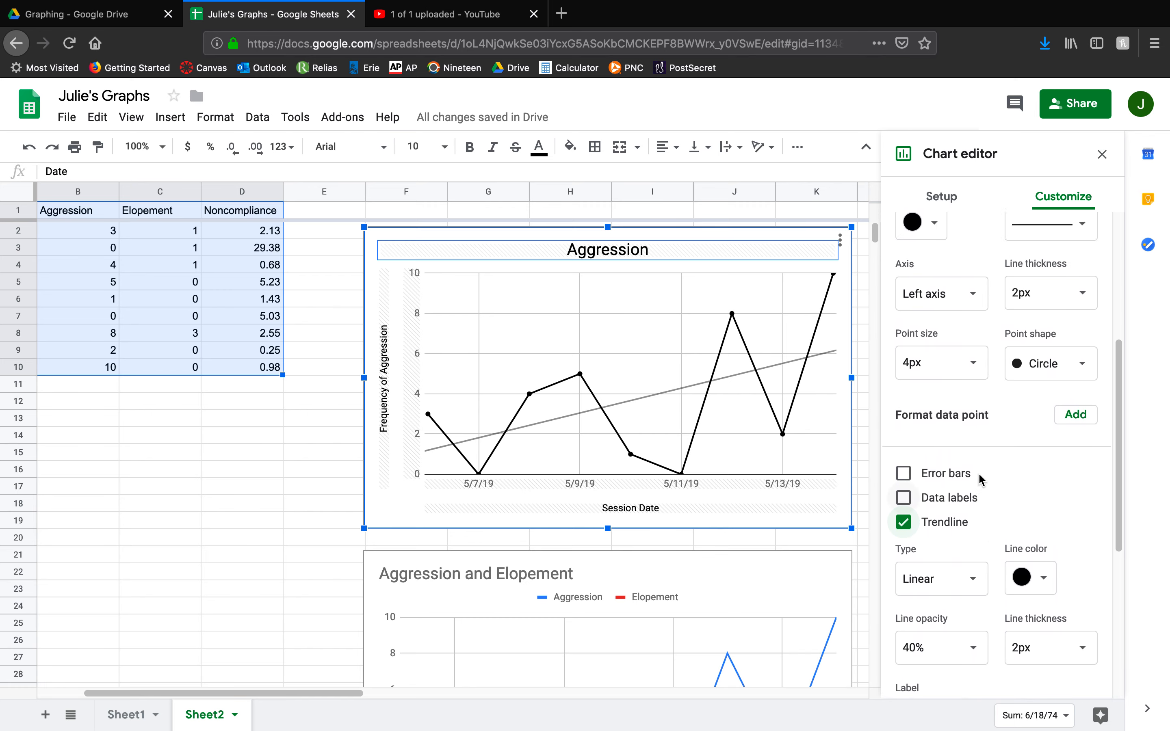
pyautogui.scroll(3, 946, 382)
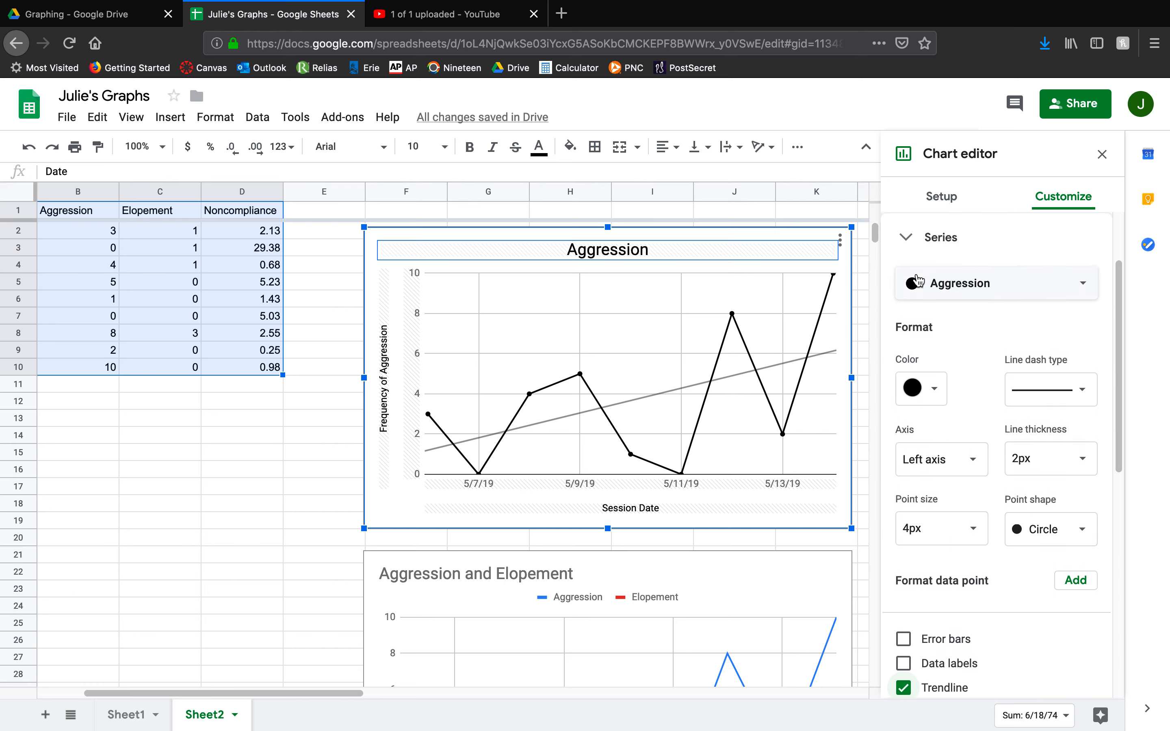
# Set the text color of the Aggression chart's horizontal axis labels to black
pyautogui.click(936, 257)
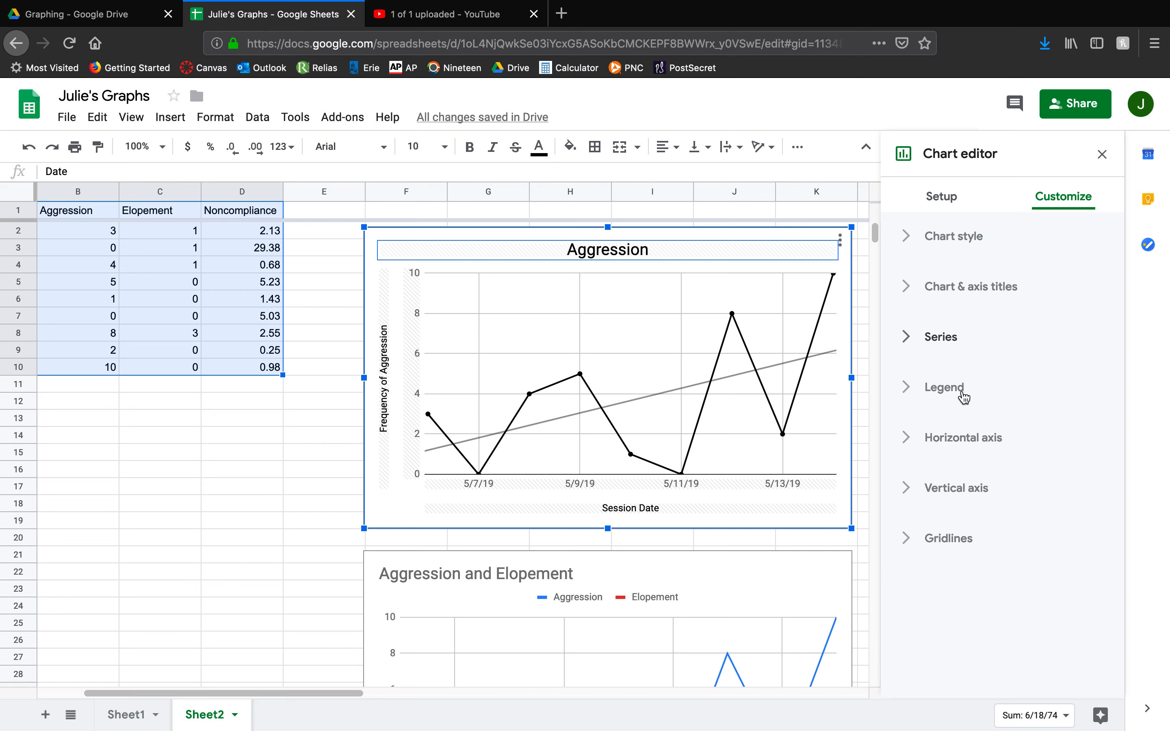
pyautogui.click(972, 449)
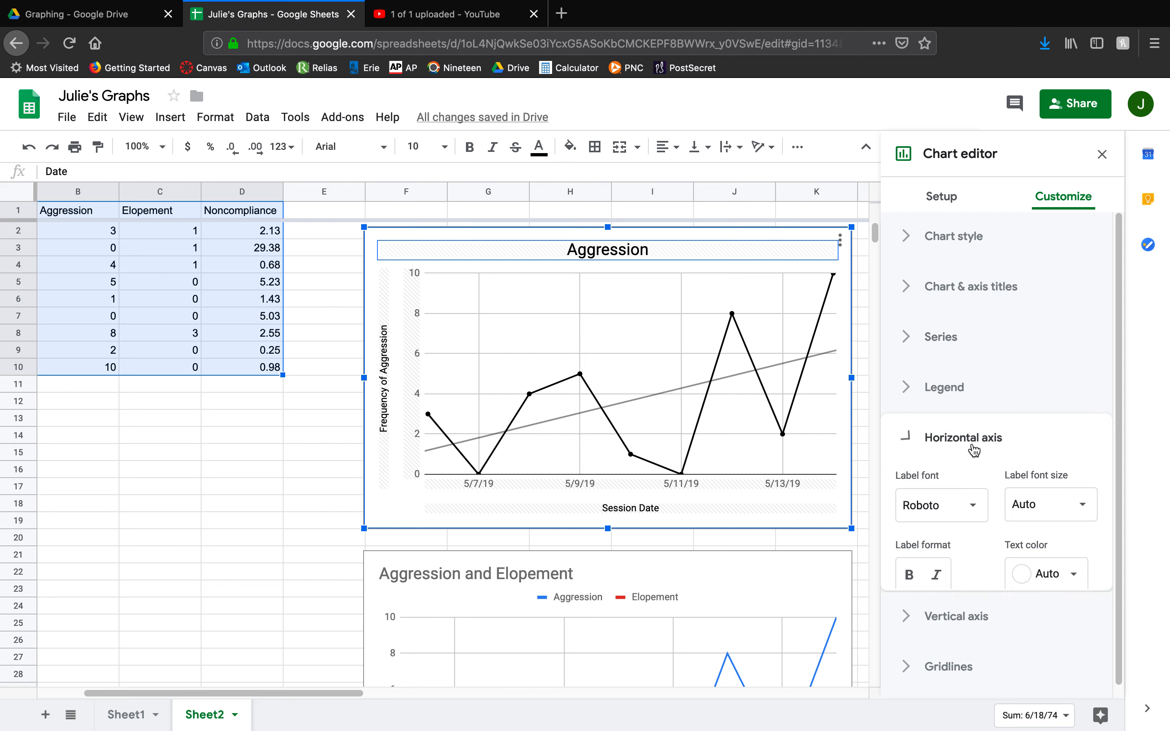
pyautogui.click(1025, 578)
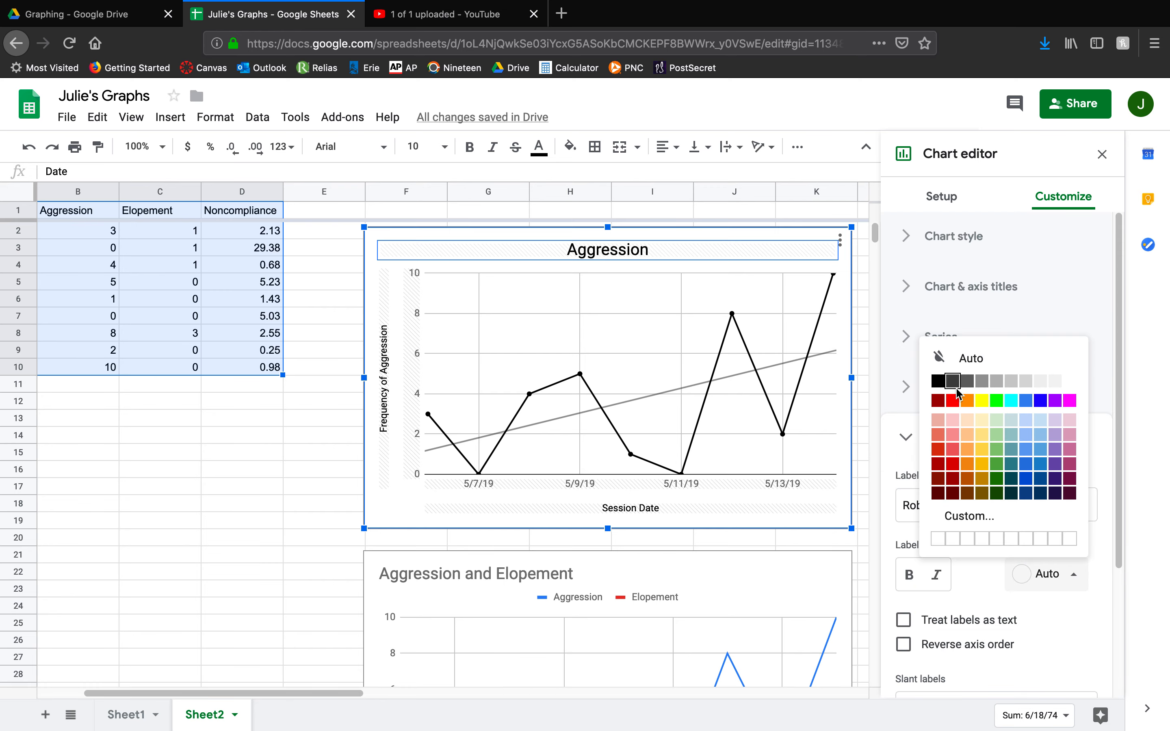
pyautogui.click(938, 382)
# Slant the Aggression chart's horizontal axis labels to 90° and treat them as text
pyautogui.scroll(-3, 952, 548)
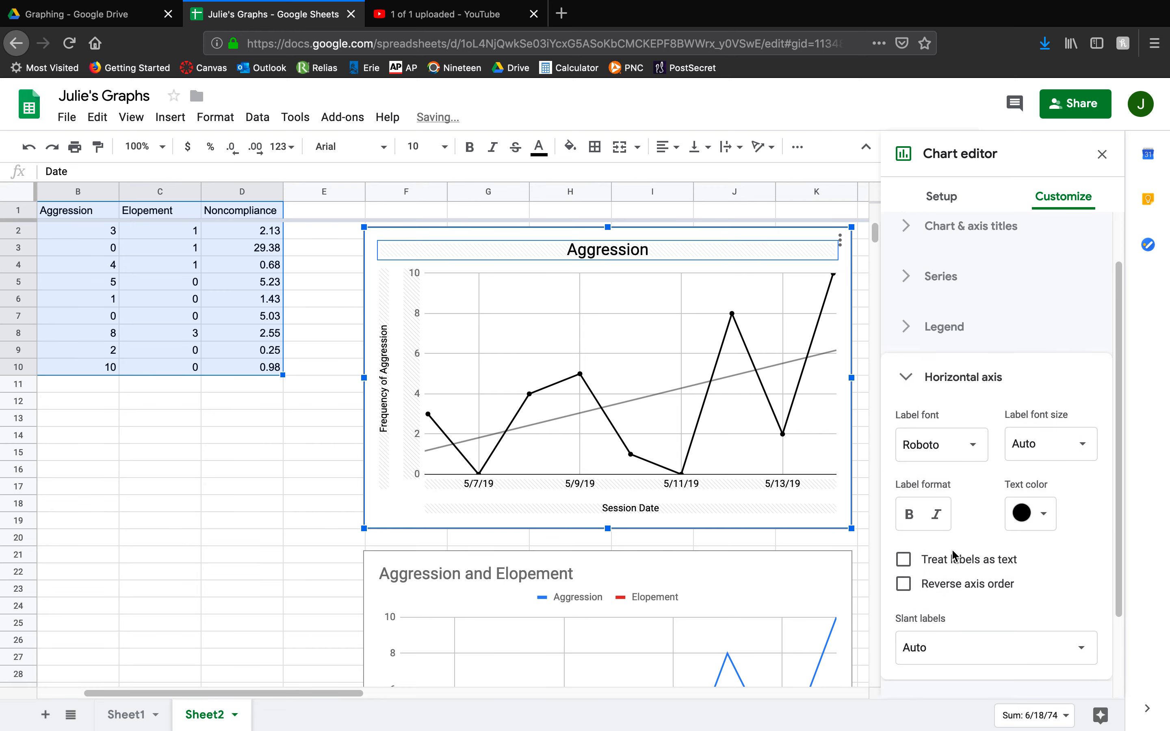
pyautogui.click(940, 617)
pyautogui.click(921, 583)
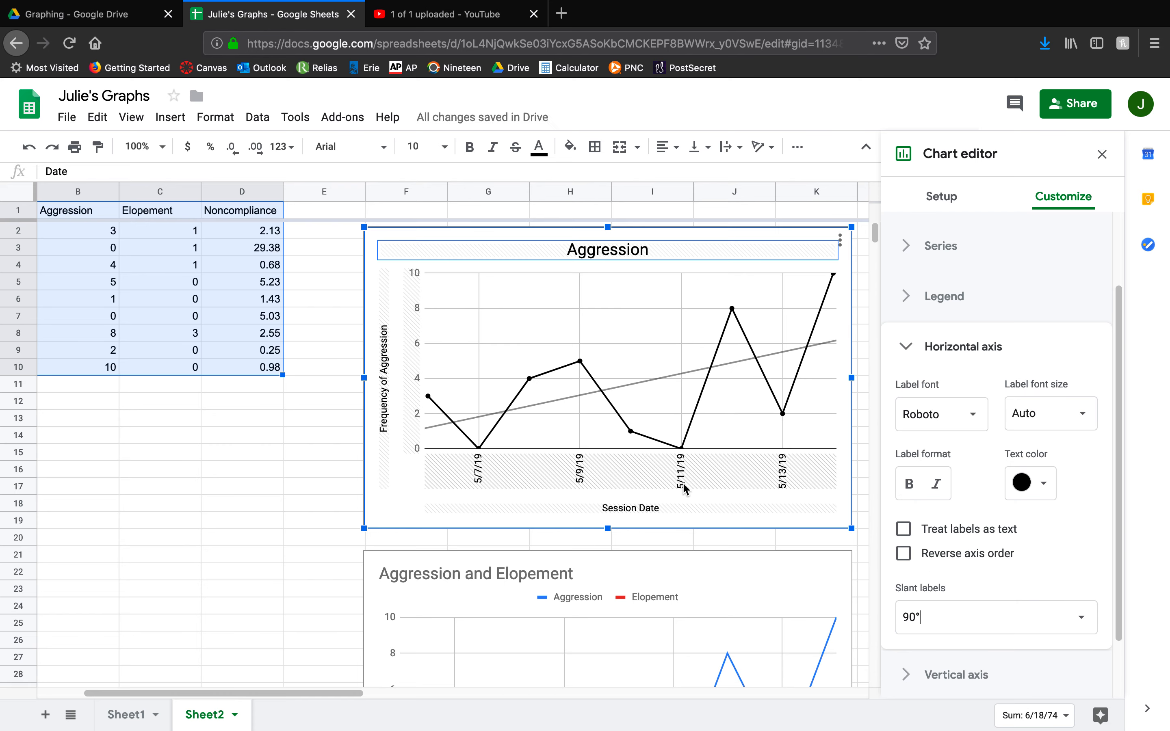
pyautogui.click(904, 531)
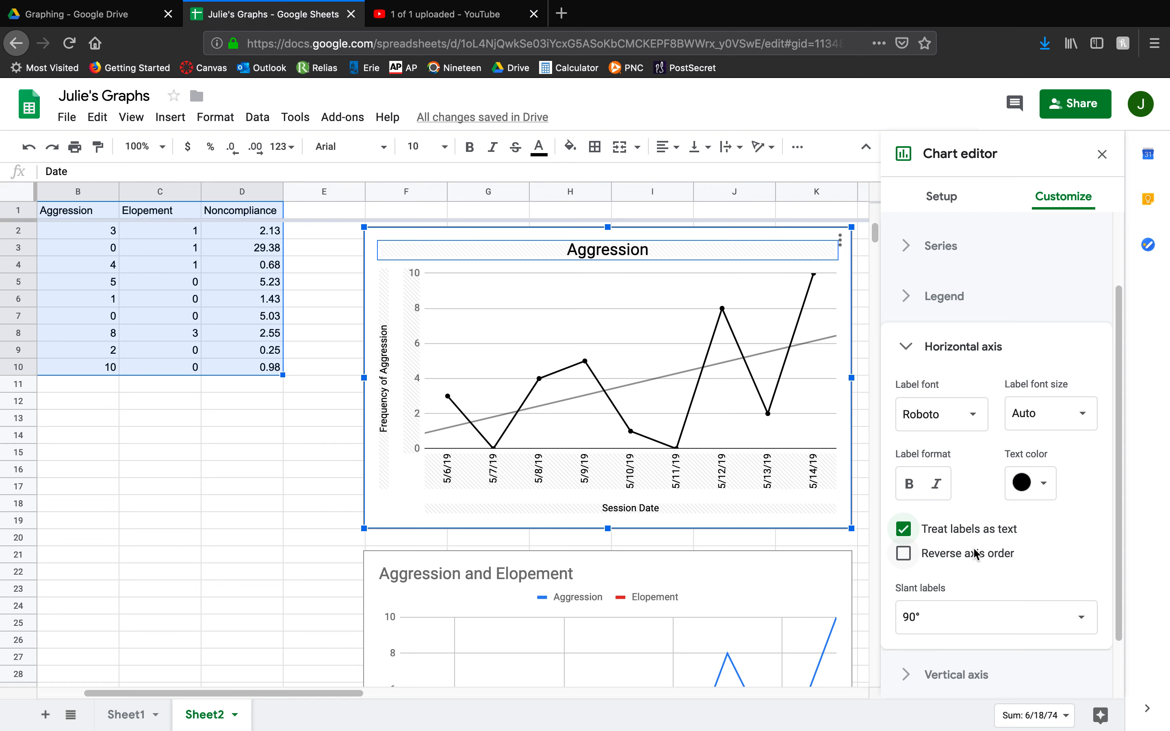
# Set the Aggression chart's vertical axis range to a minimum of 0 and a maximum of 15
pyautogui.click(415, 449)
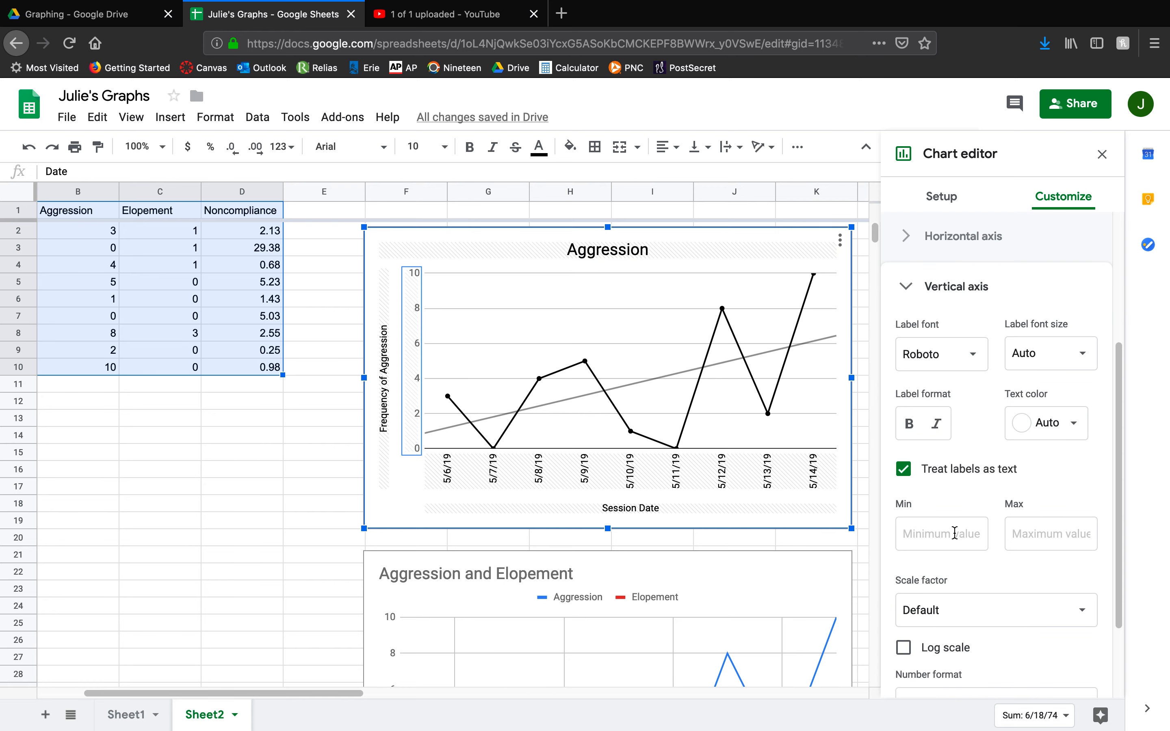
pyautogui.click(949, 539)
pyautogui.write('0')
pyautogui.press('Tab')
pyautogui.write('1')
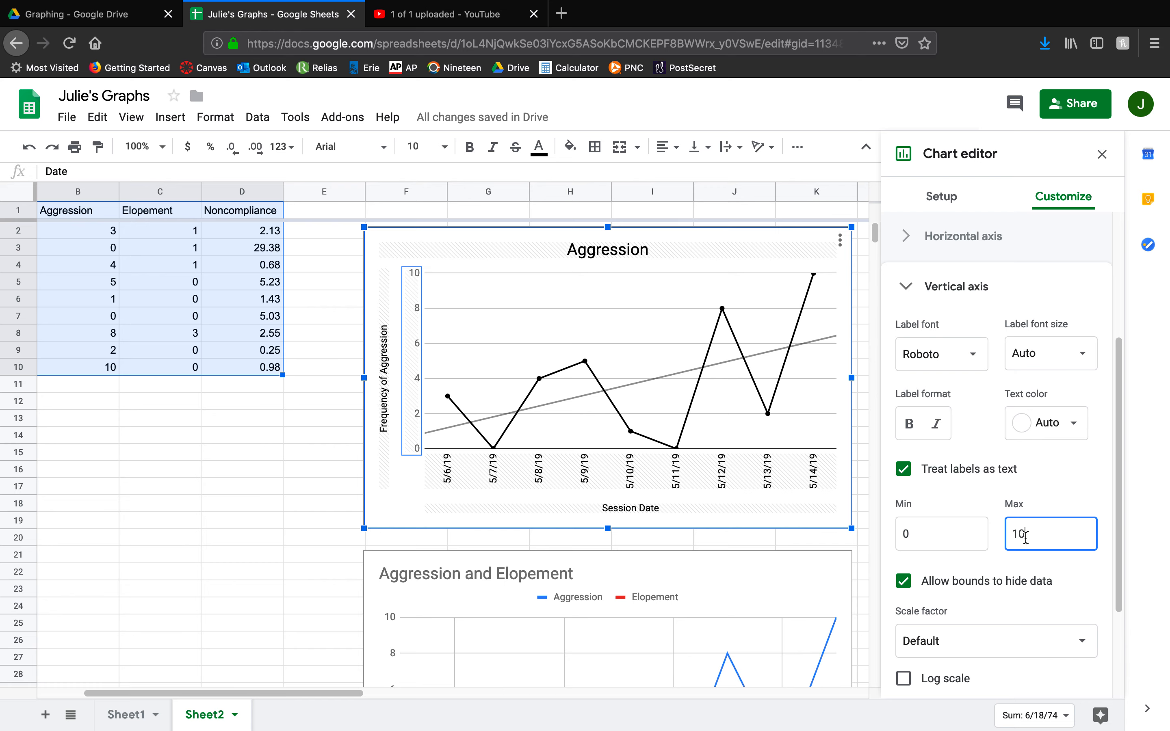
pyautogui.doubleClick(1021, 539)
pyautogui.write('15')
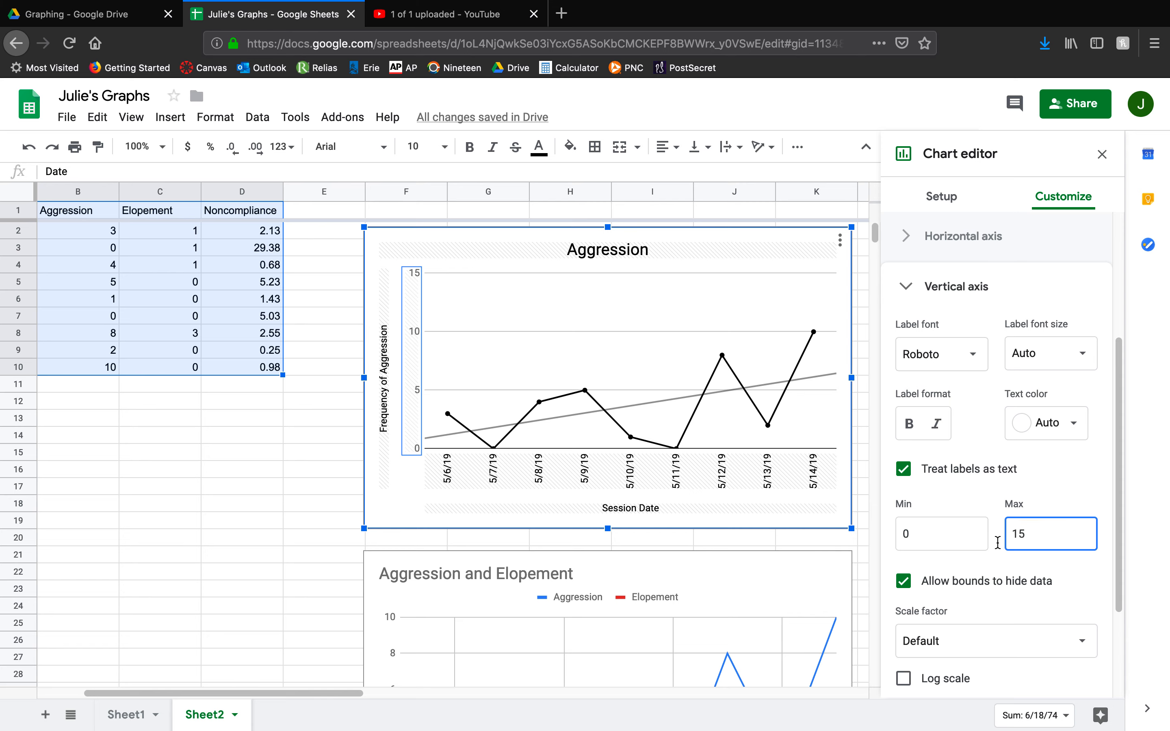
# Try an Aggression value of 22 in cell B11 to test the axis maximum, and clear the cell again
pyautogui.click(177, 388)
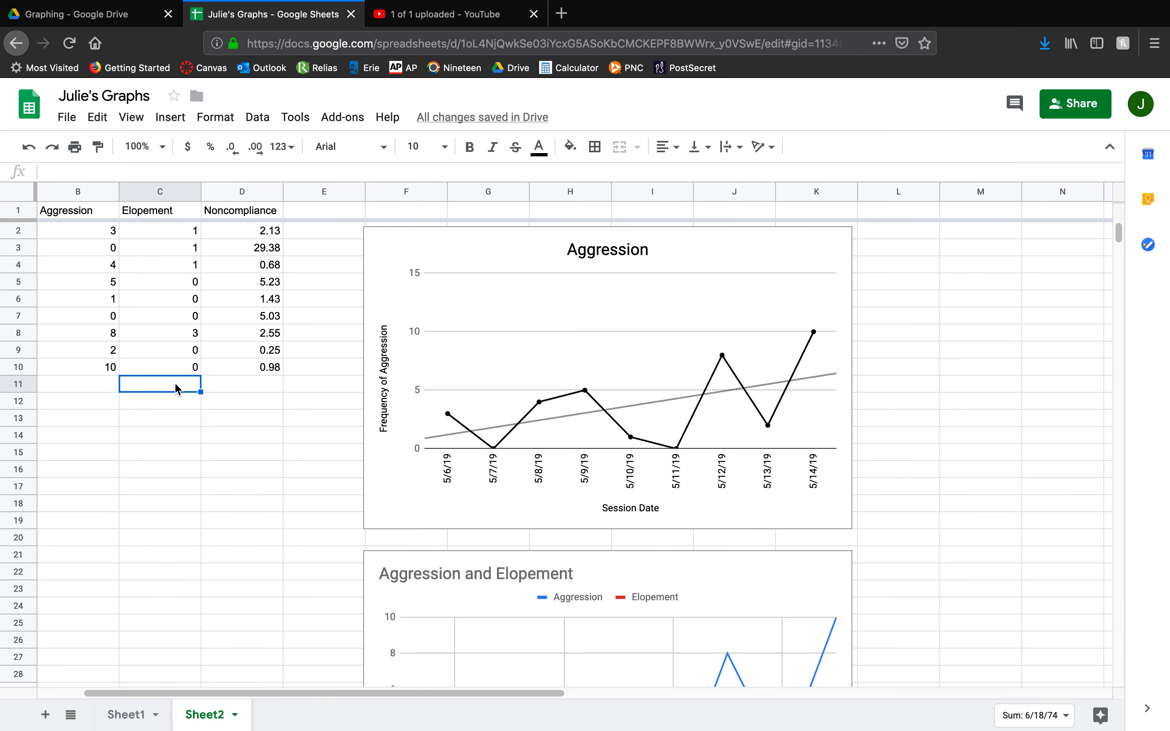
pyautogui.click(82, 391)
pyautogui.write('22')
pyautogui.press('Return')
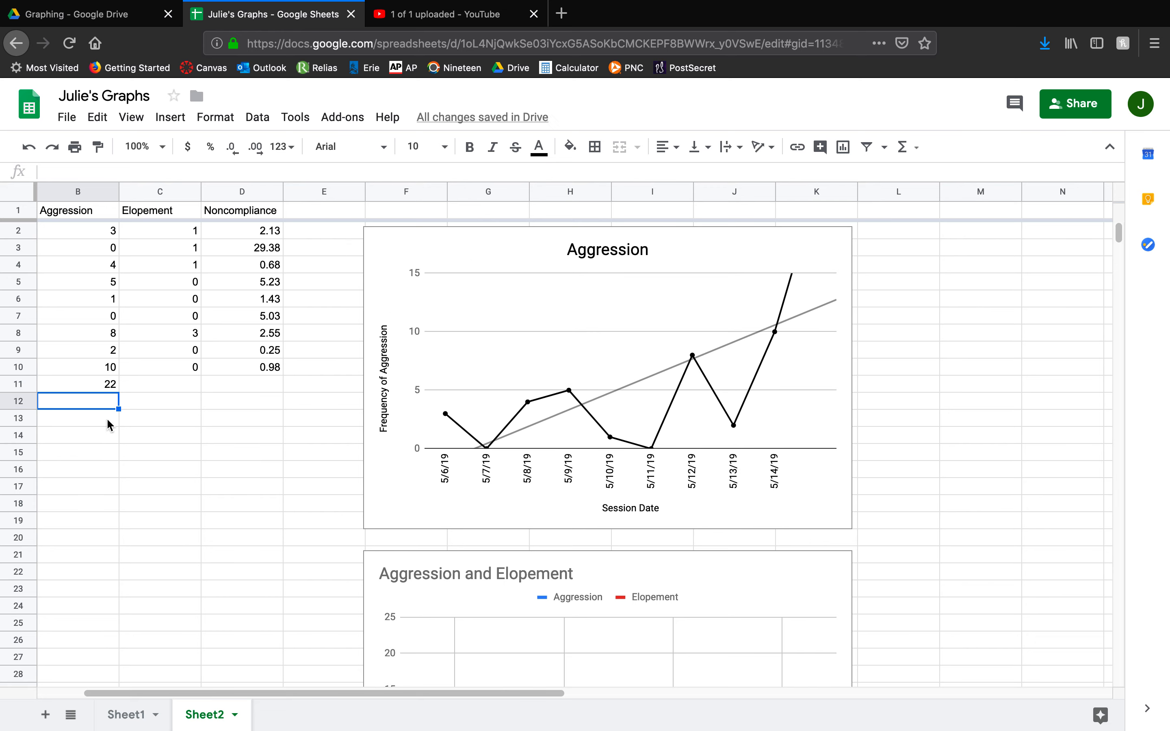
pyautogui.click(104, 386)
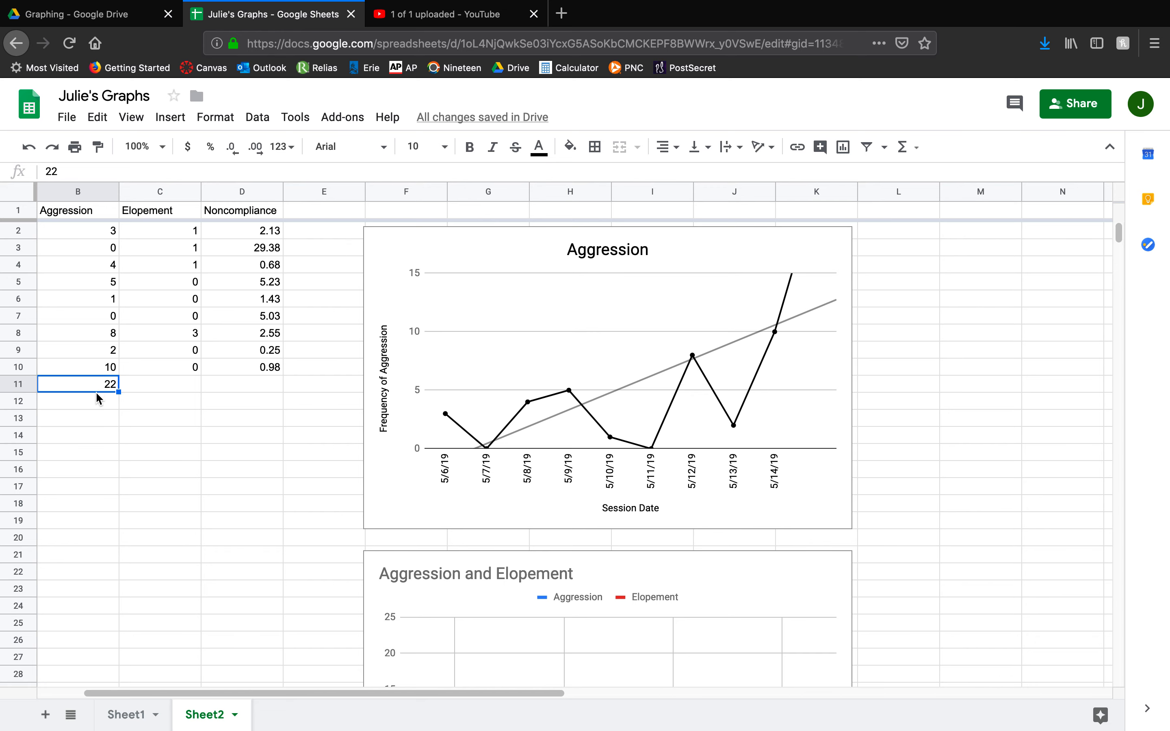
pyautogui.press('Delete')
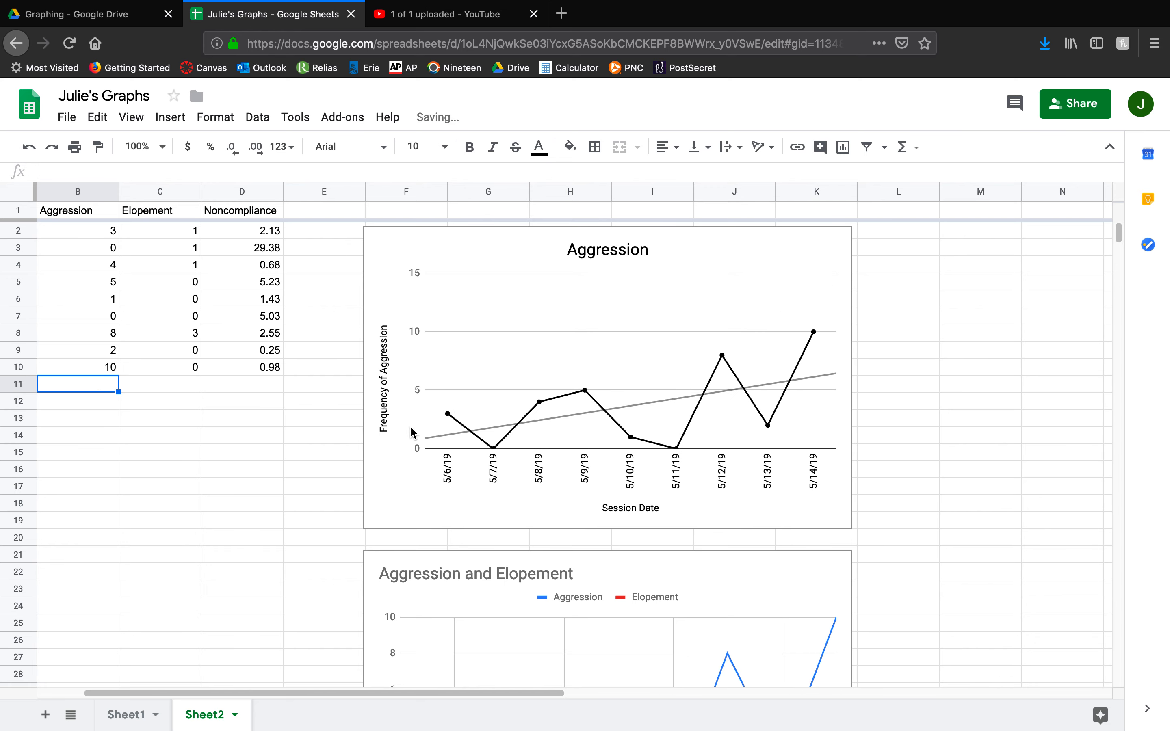
# Set the text color of the Aggression chart's vertical axis labels to black
pyautogui.doubleClick(417, 446)
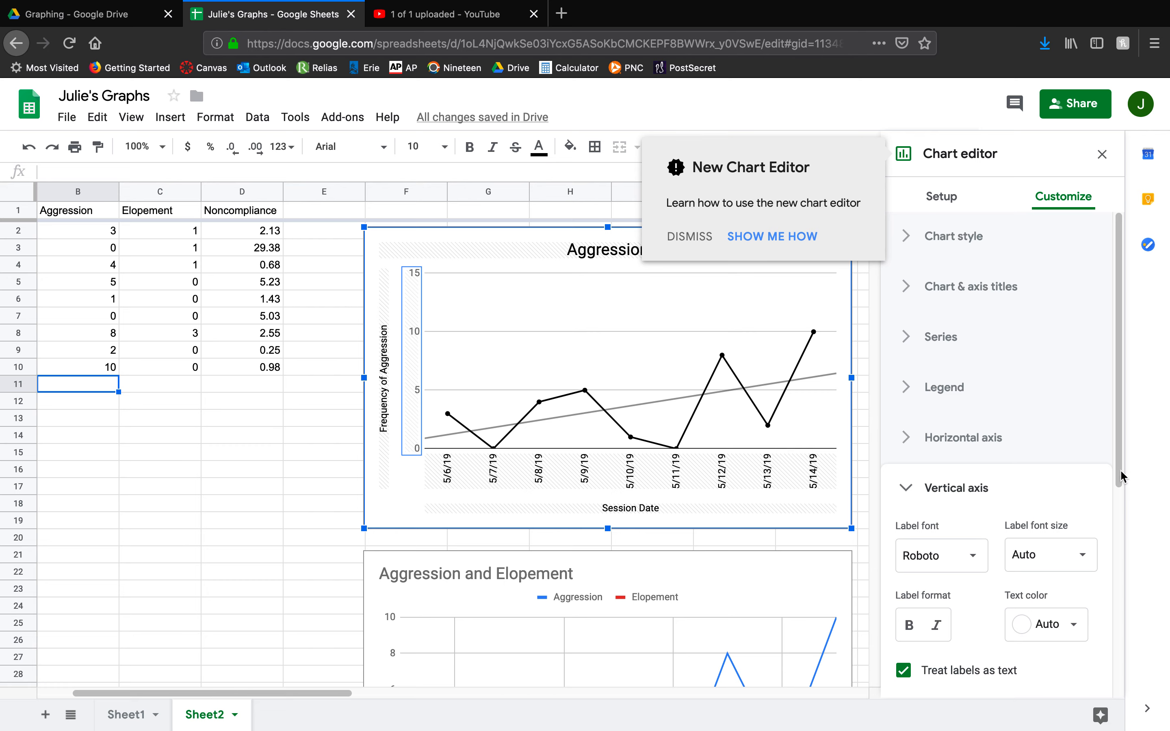
pyautogui.click(1044, 624)
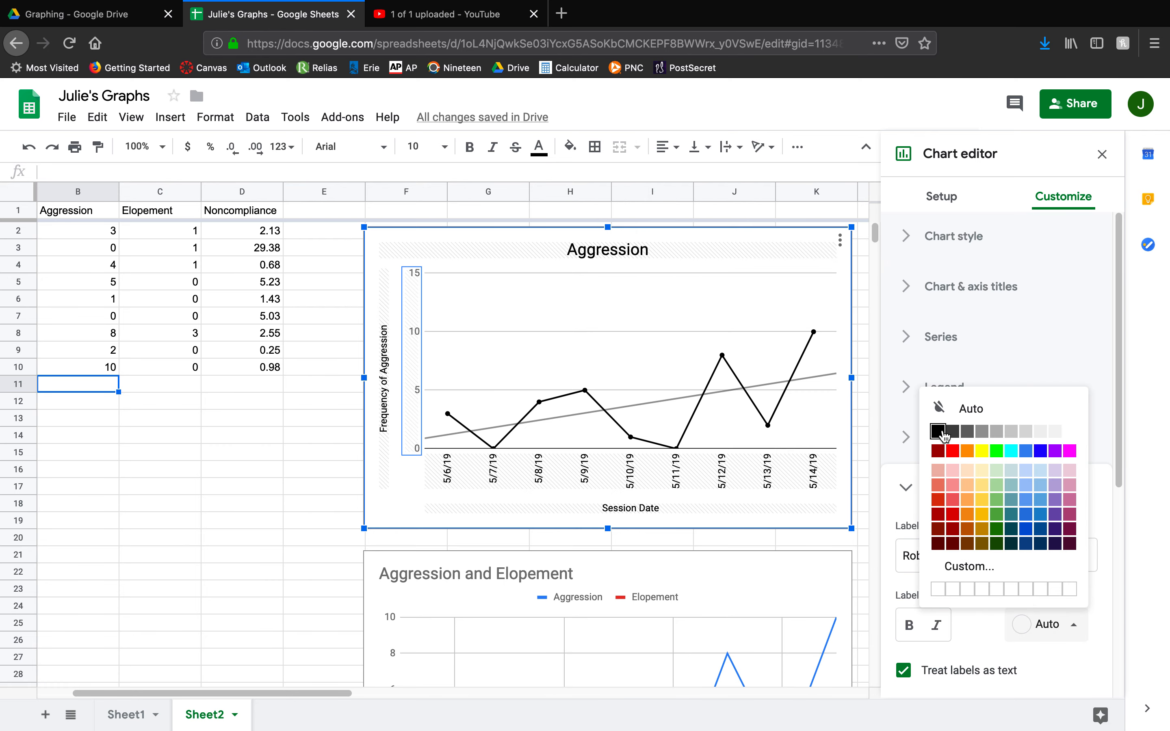
pyautogui.click(938, 431)
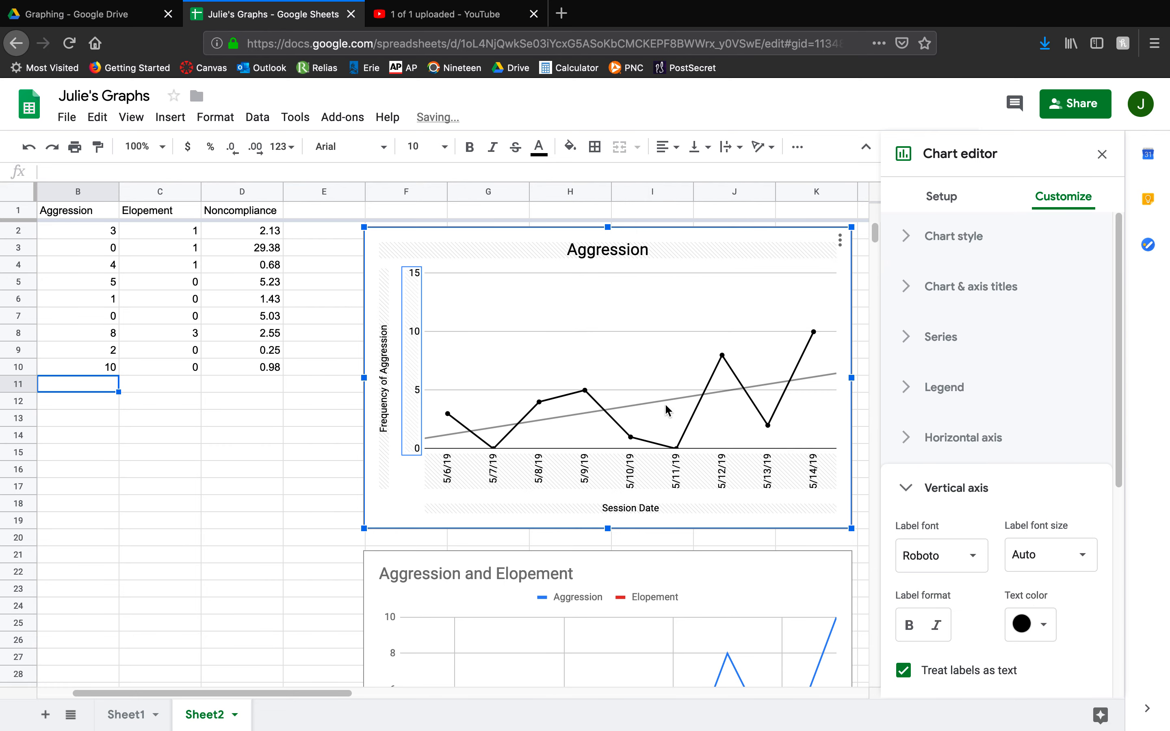
pyautogui.click(410, 517)
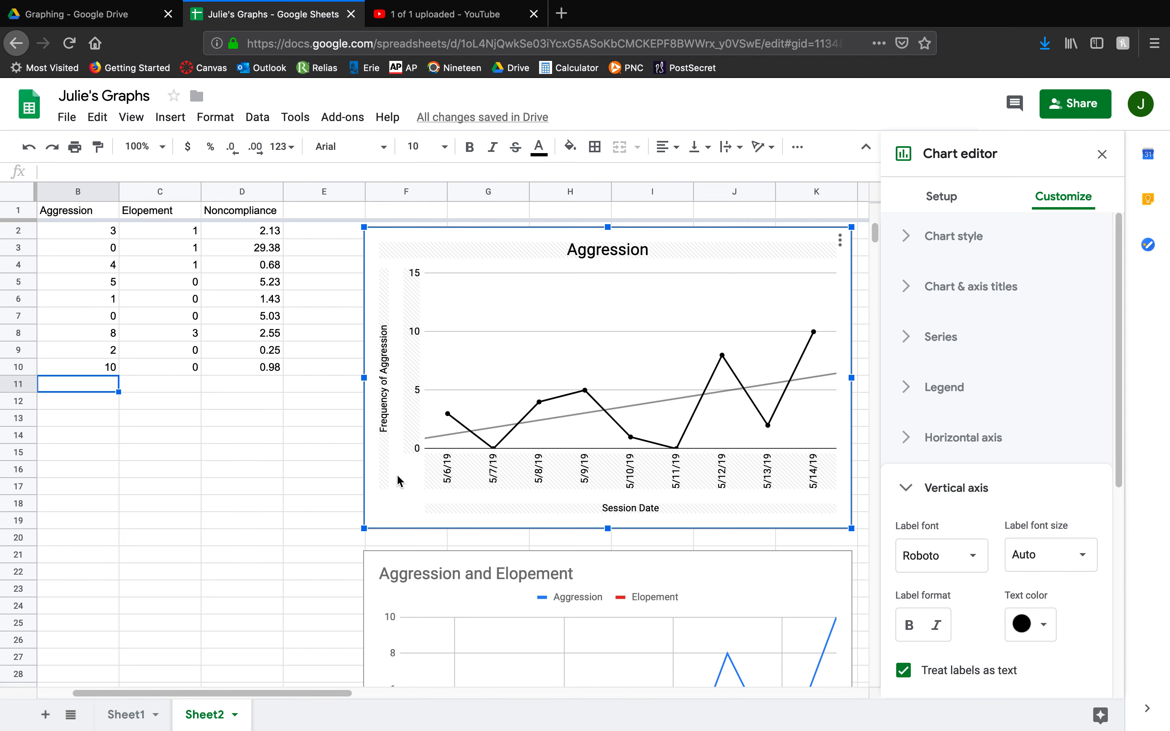
# Add a data entry in row 11 with the date 5/15/19 and an Aggression value of 10
pyautogui.moveTo(300, 695); pyautogui.dragTo(210, 713)
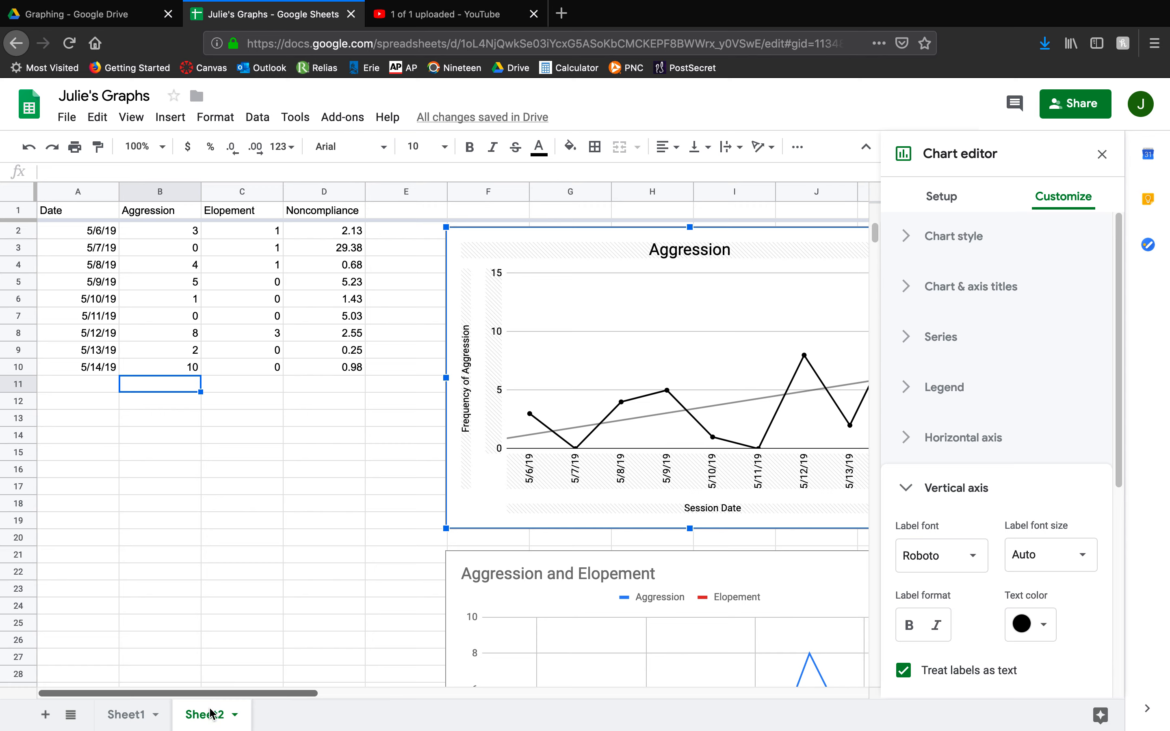
pyautogui.click(94, 395)
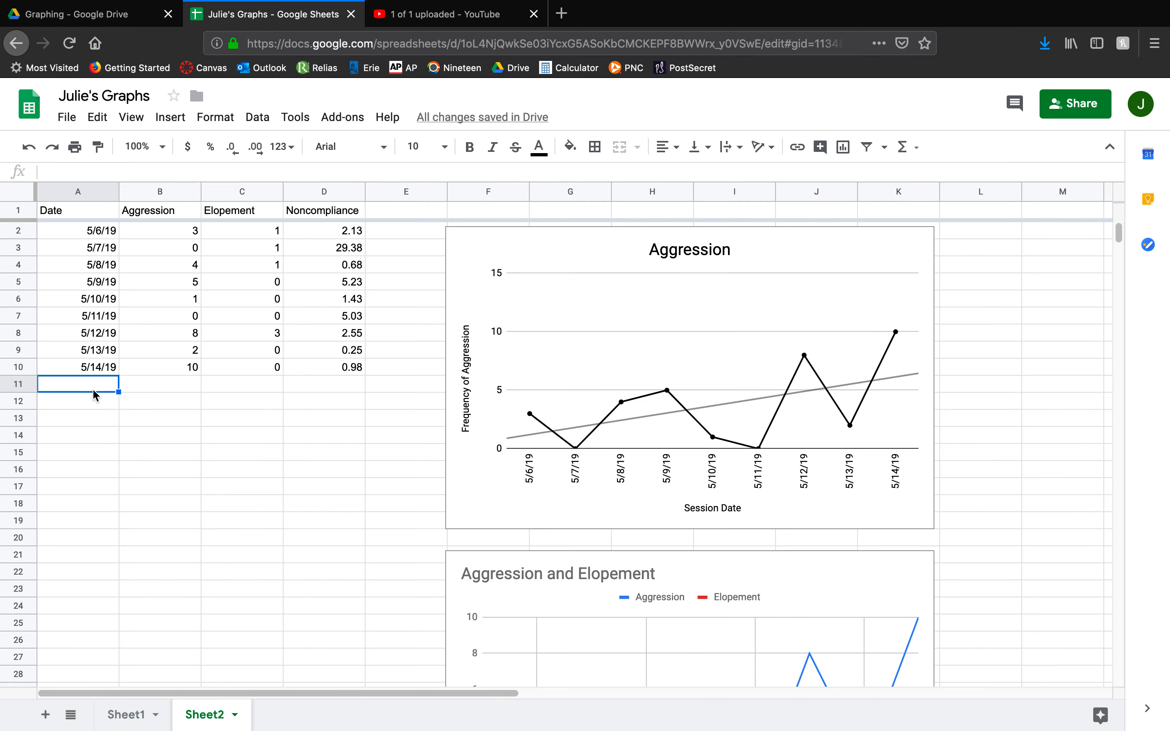
pyautogui.write('5/15/19')
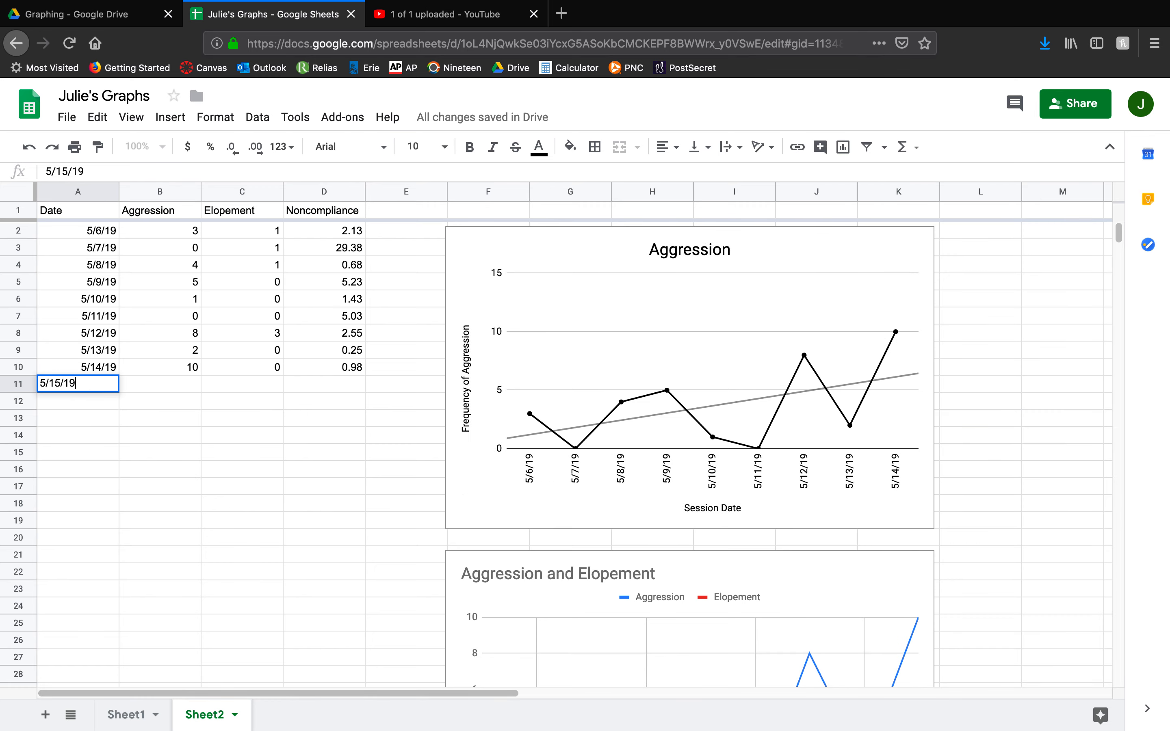
pyautogui.press('Tab')
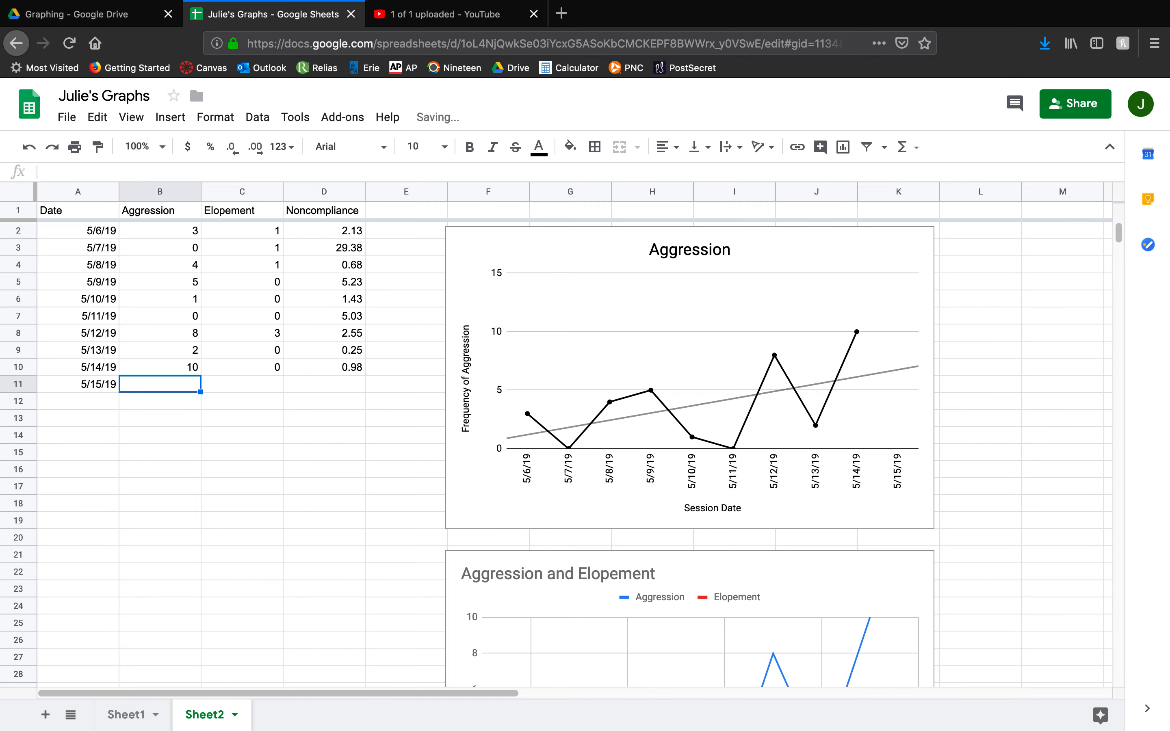
pyautogui.write('10')
pyautogui.press('Return')
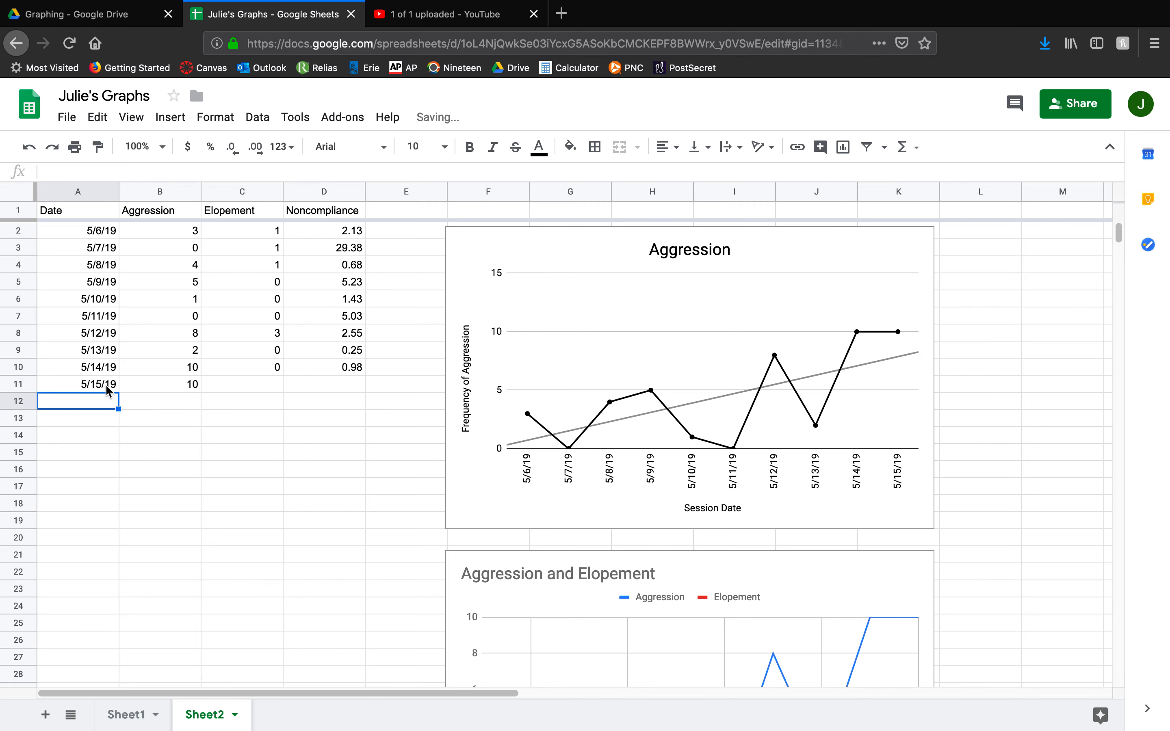
# Rename the Aggression and Elopement chart's title to "Elopement", centered and in black
pyautogui.scroll(-5, 733, 520)
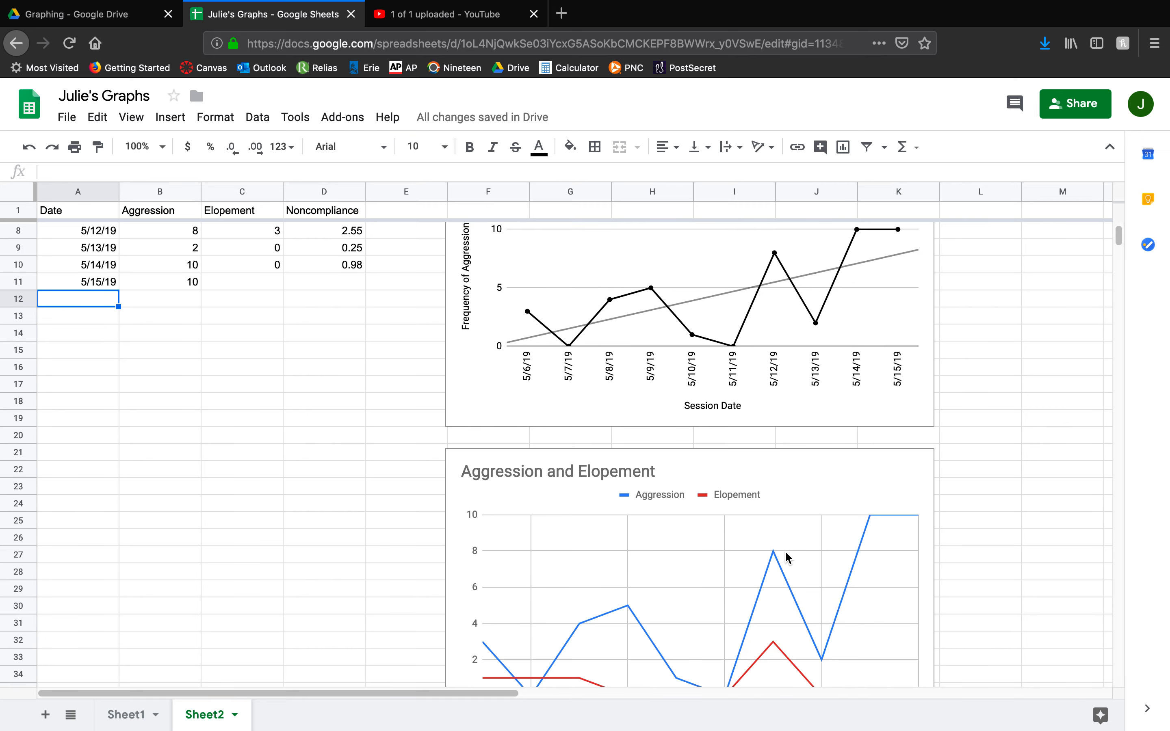
pyautogui.click(783, 409)
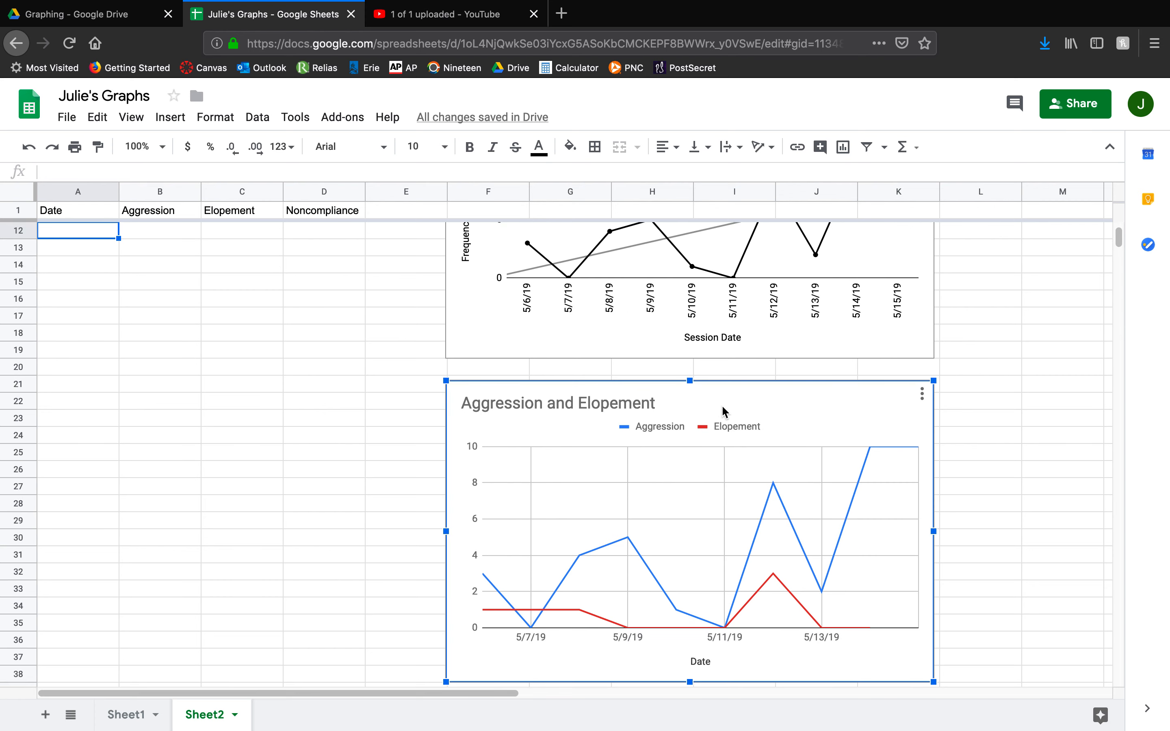
pyautogui.doubleClick(635, 406)
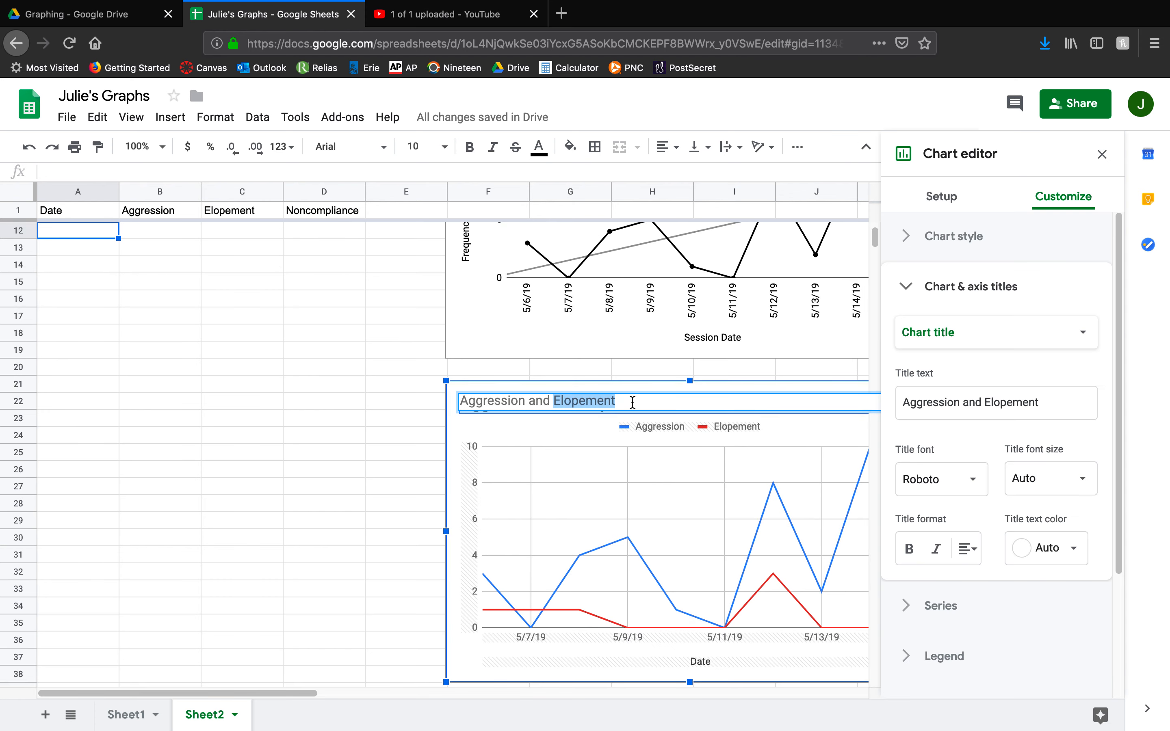
pyautogui.tripleClick(514, 400)
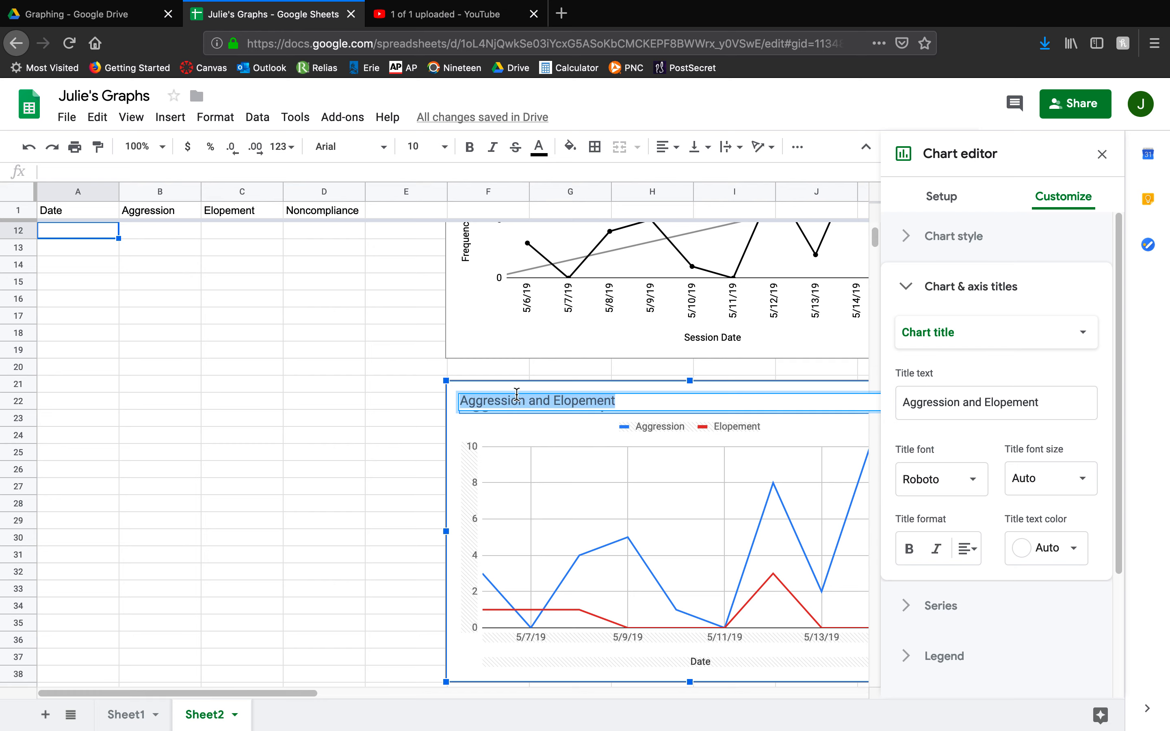
pyautogui.write('Elopement')
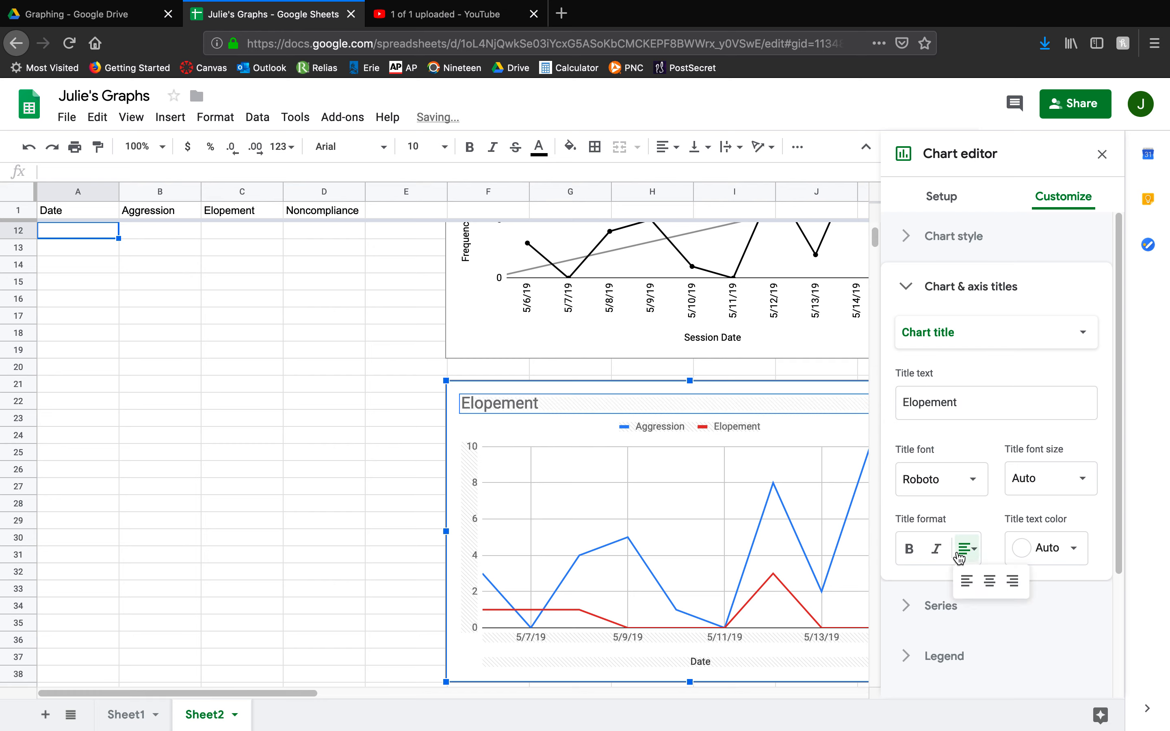
pyautogui.click(989, 581)
pyautogui.click(1035, 548)
pyautogui.click(938, 357)
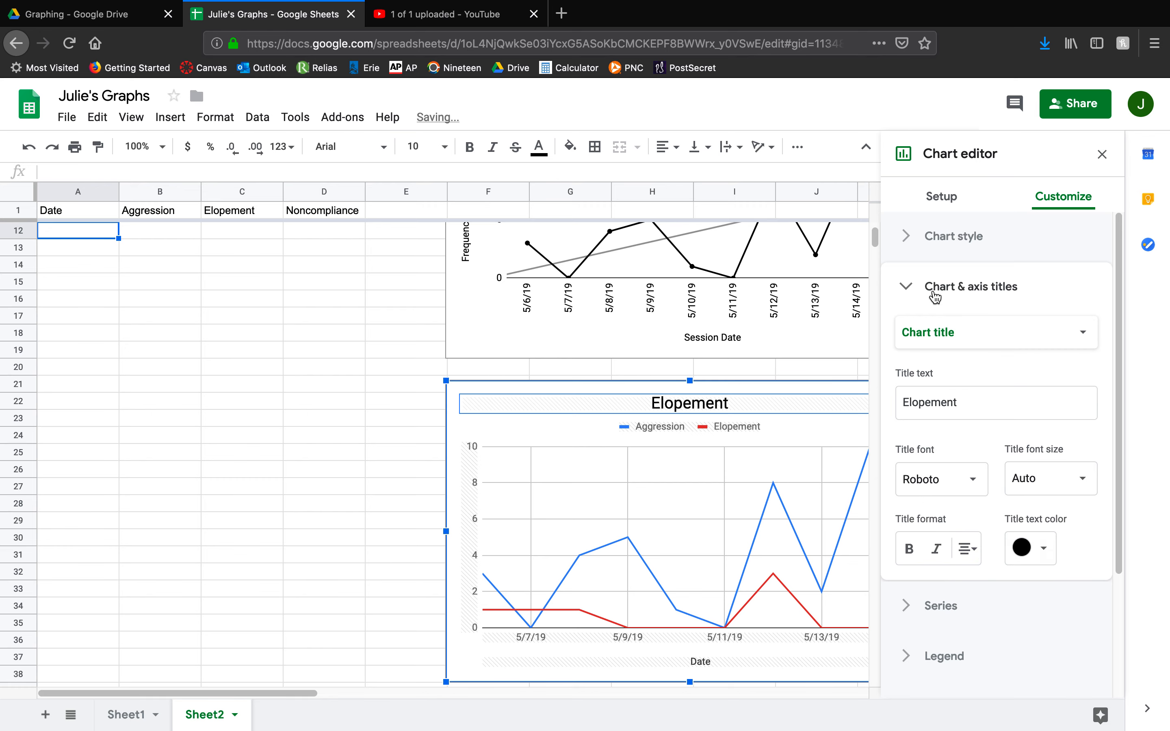
# Remove the Aggression series from the Elopement chart
pyautogui.click(932, 198)
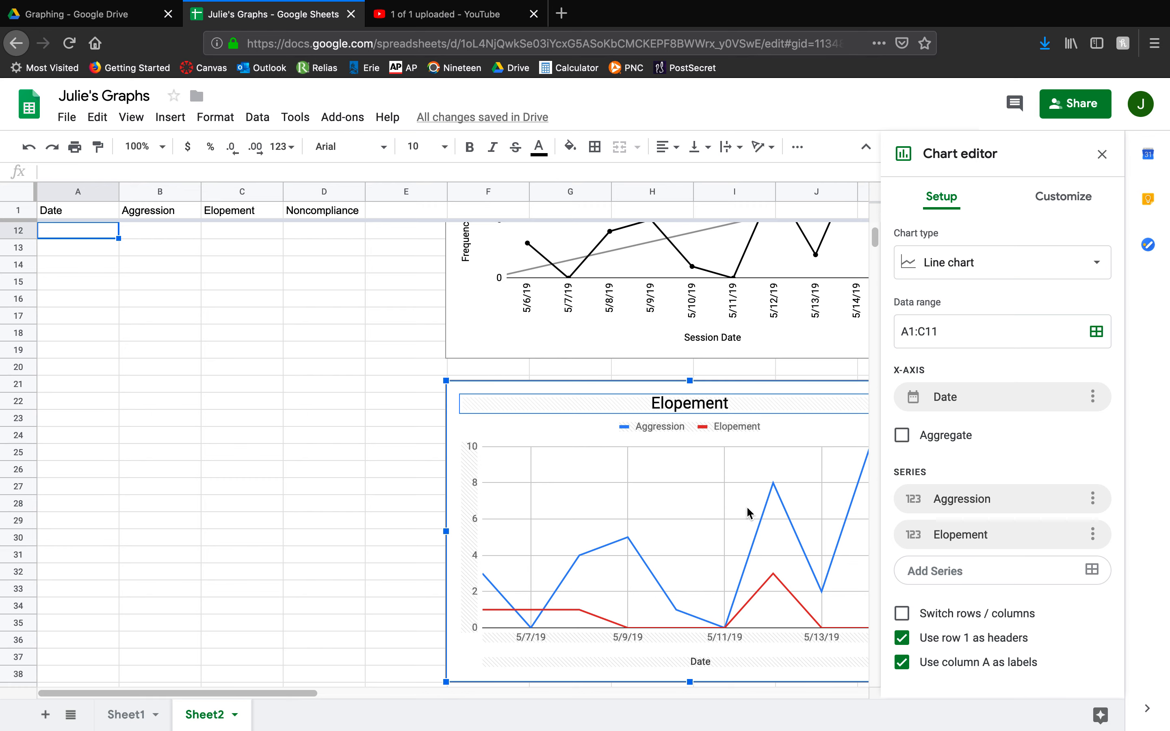
pyautogui.click(1092, 501)
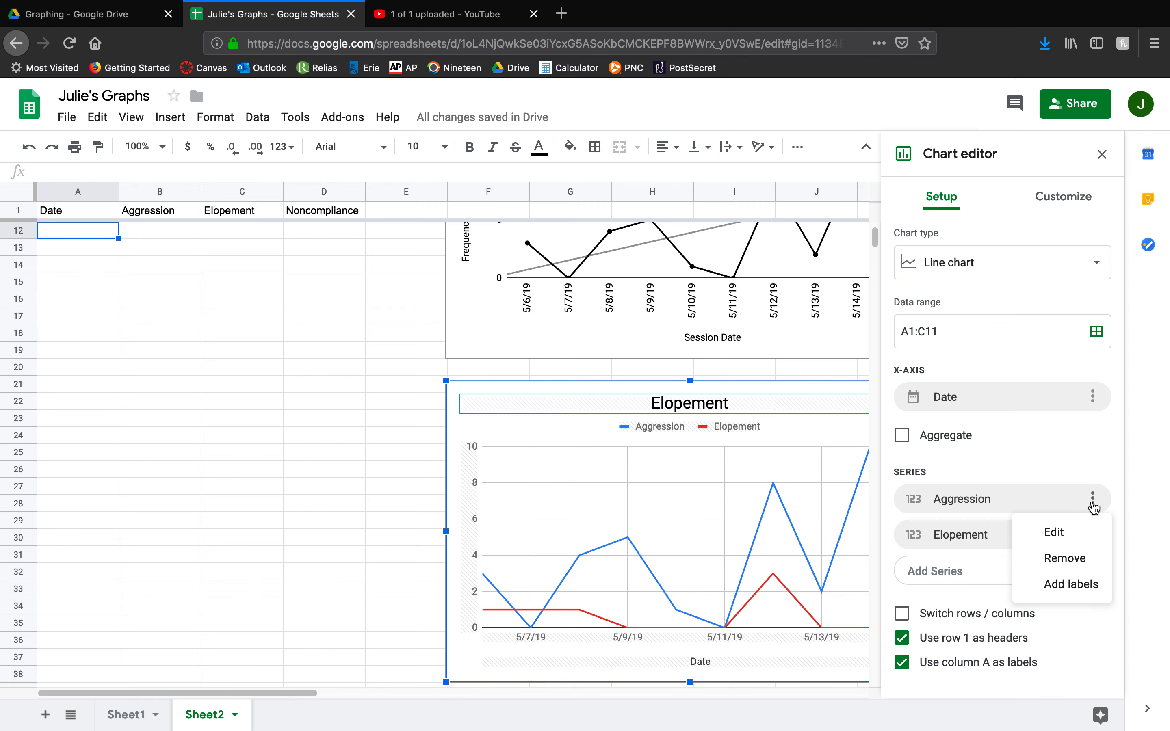
pyautogui.click(1066, 557)
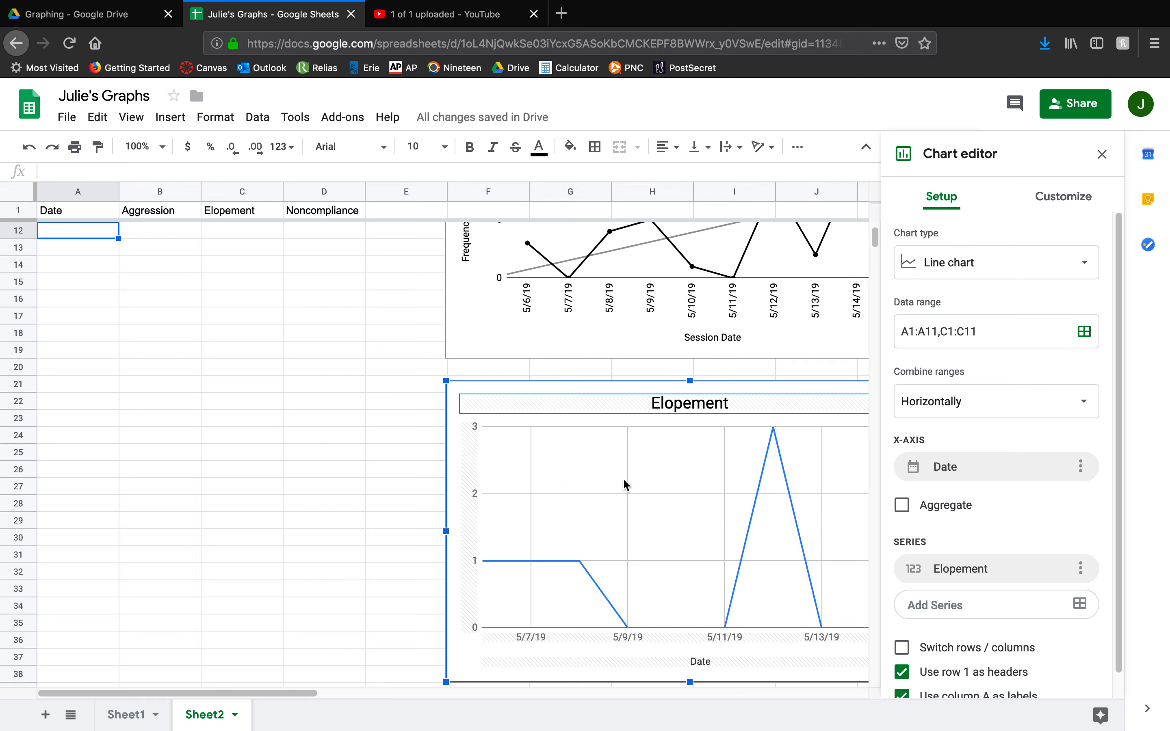
# Set the Elopement chart's horizontal axis title to "Session Date" in black
pyautogui.click(1056, 202)
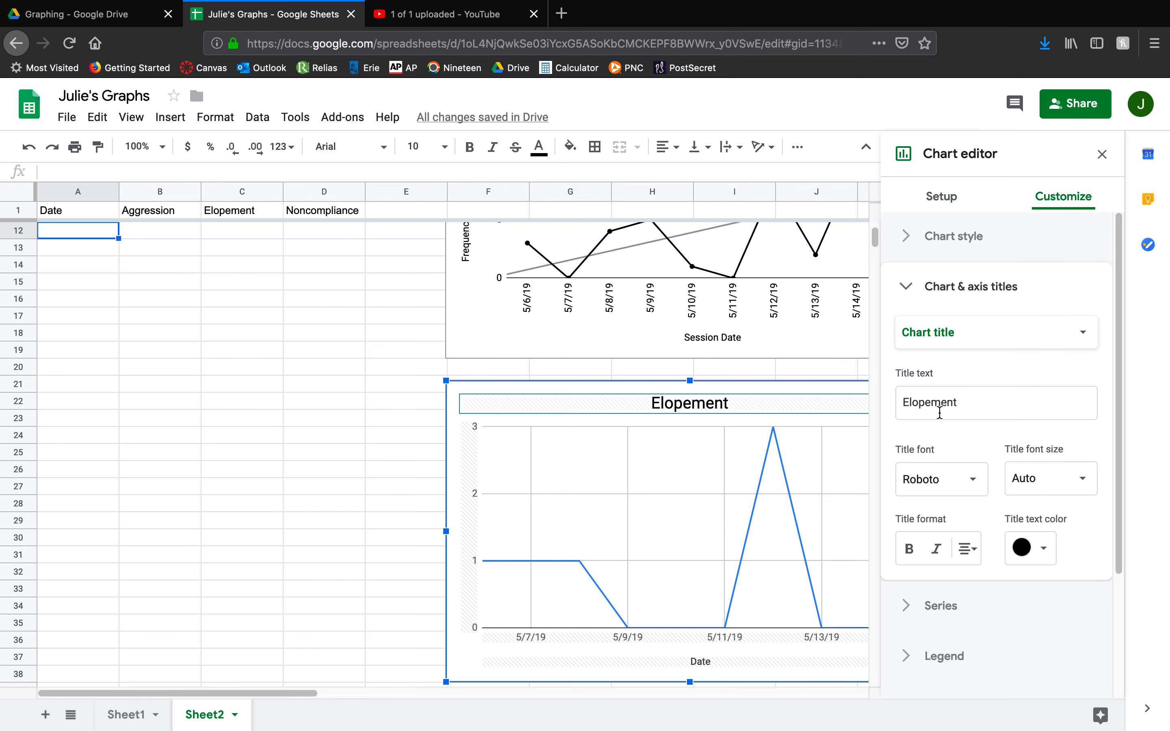
pyautogui.click(943, 341)
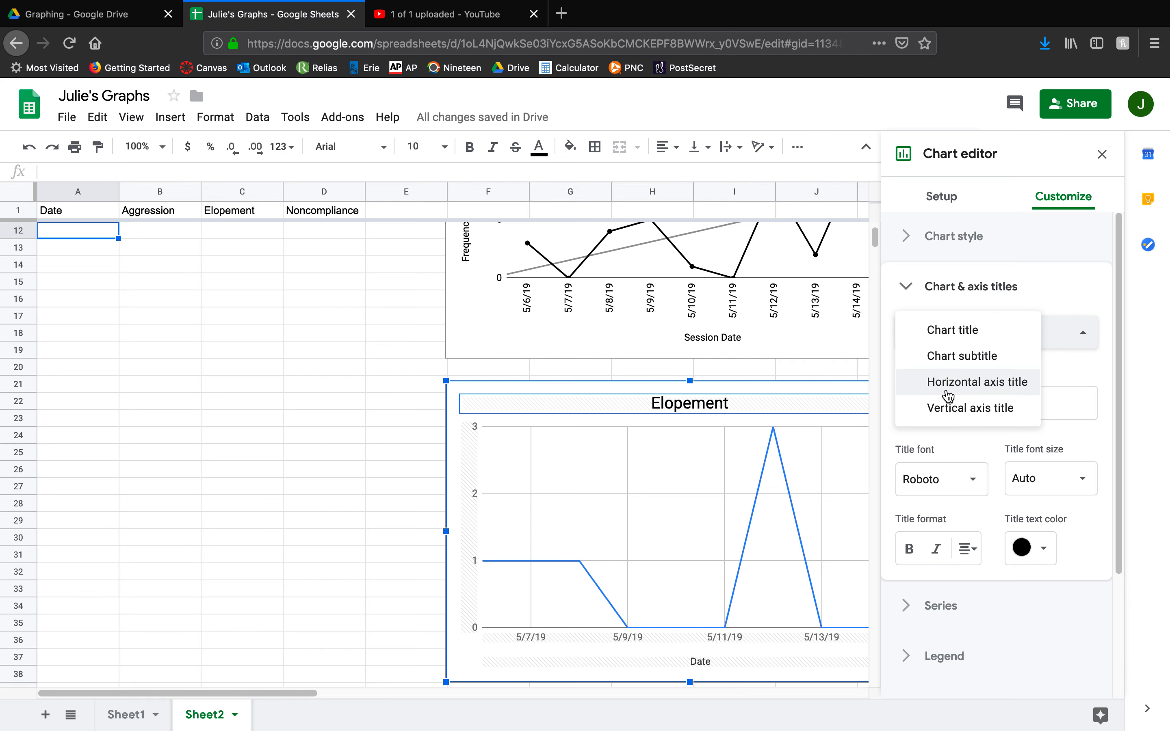
pyautogui.click(948, 386)
pyautogui.click(952, 407)
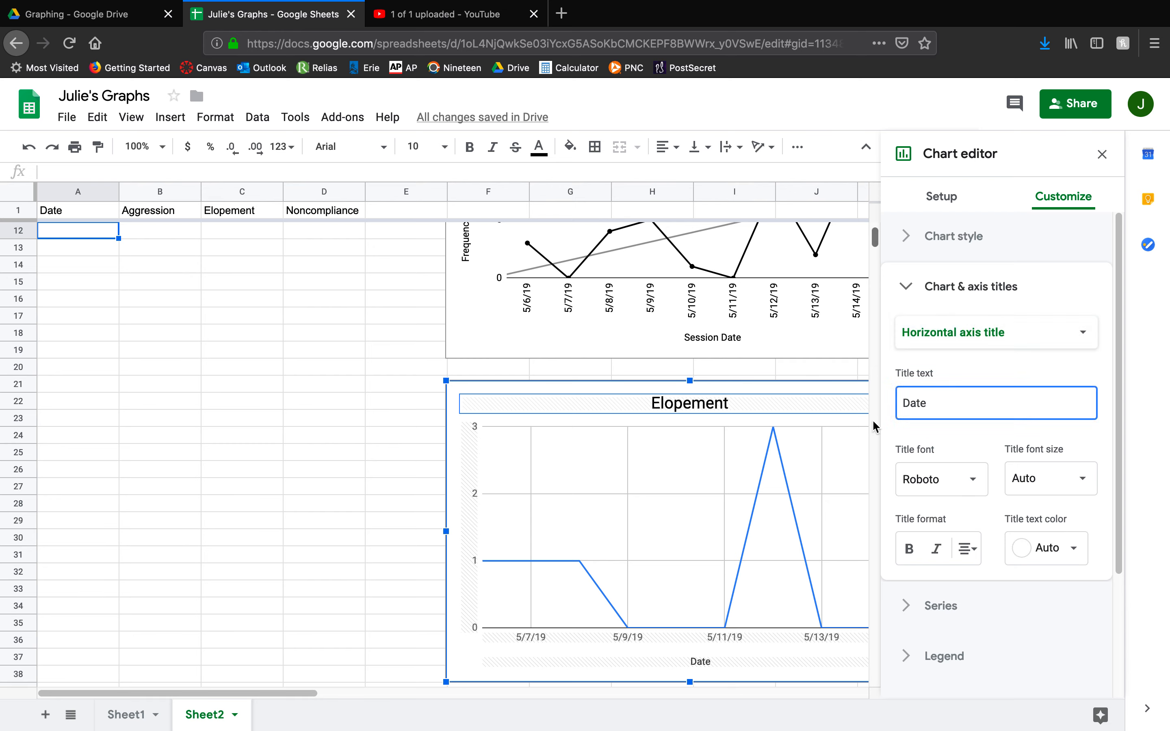
pyautogui.moveTo(929, 403); pyautogui.dragTo(918, 404)
pyautogui.write('Session Date')
pyautogui.click(1046, 548)
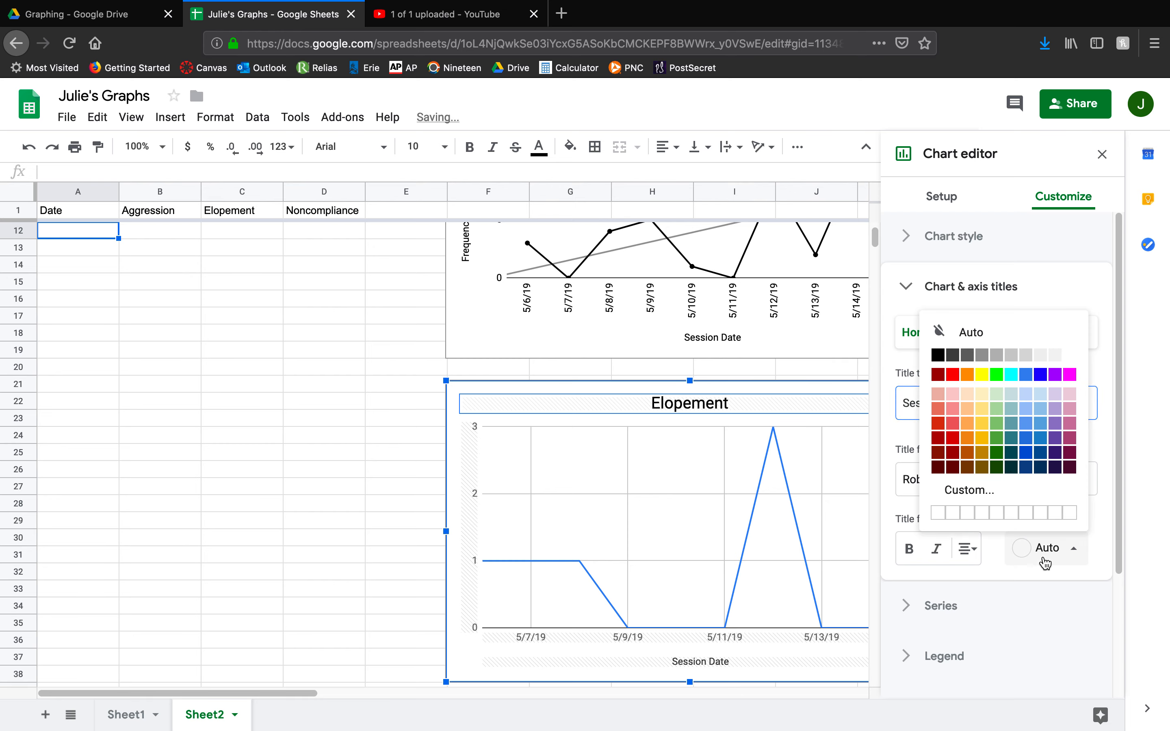
pyautogui.click(952, 350)
# Set the Elopement chart's vertical axis title to "Frequency of Elopement" in black
pyautogui.click(951, 351)
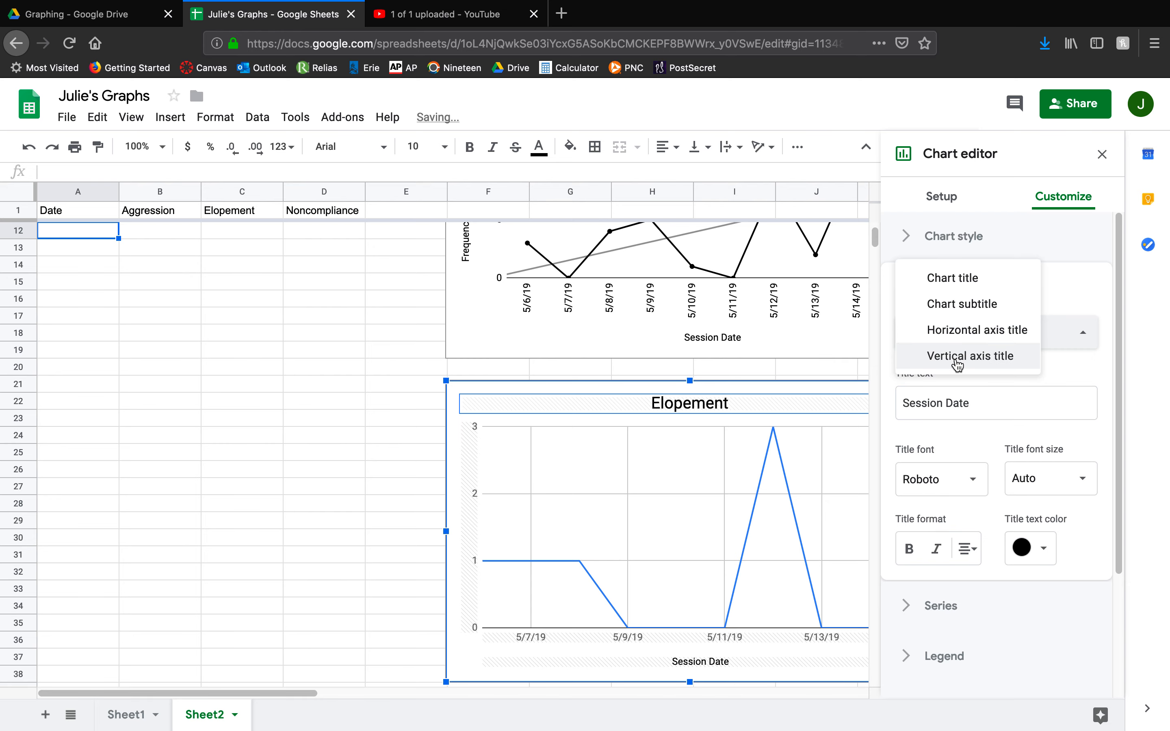
pyautogui.click(955, 361)
pyautogui.click(966, 391)
pyautogui.write('Freuency')
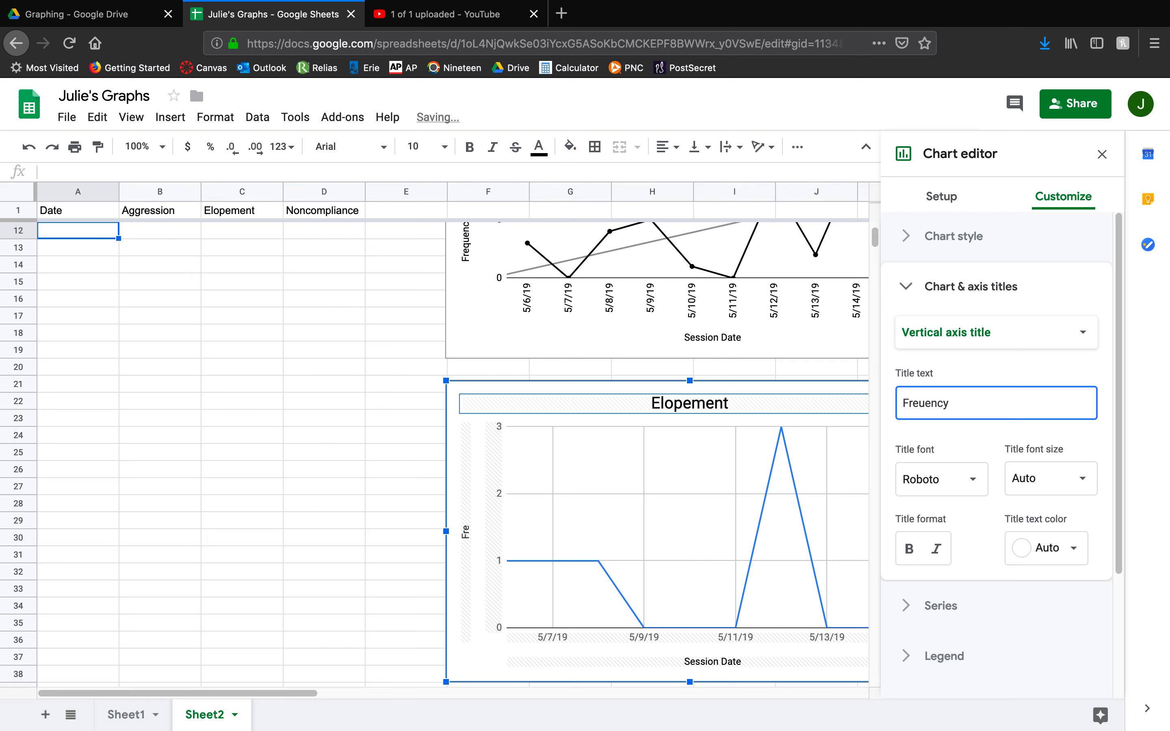
pyautogui.write('en')
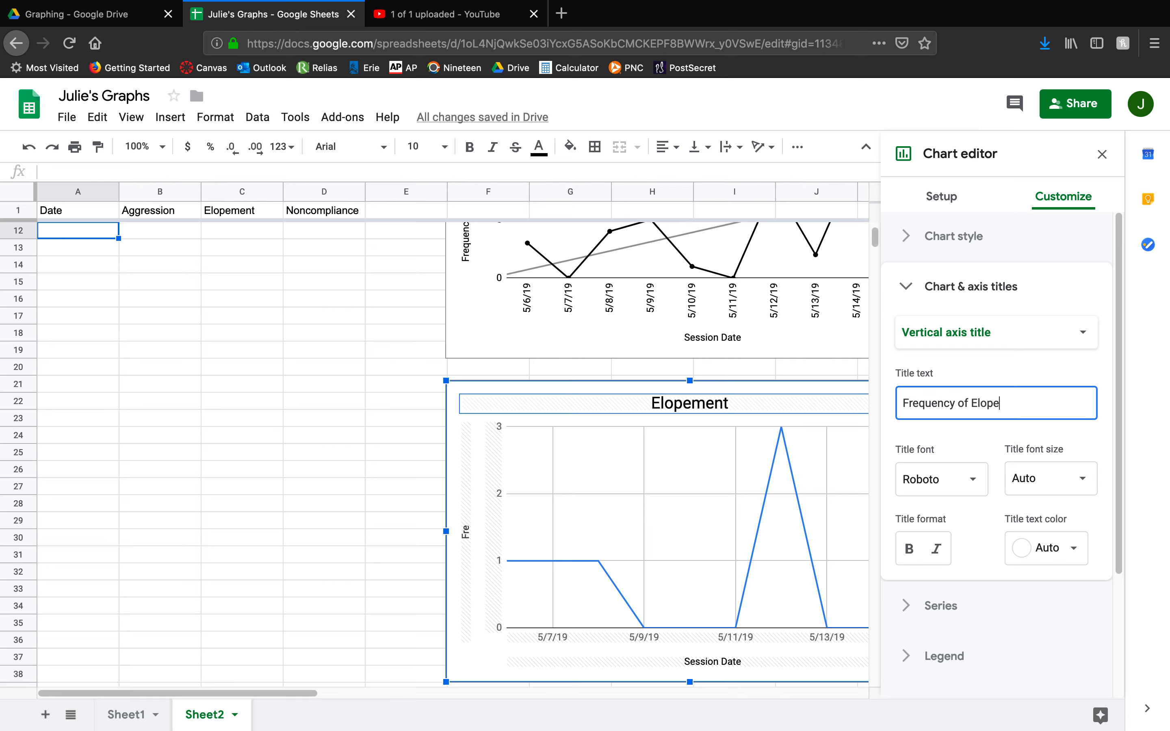
pyautogui.click(1064, 549)
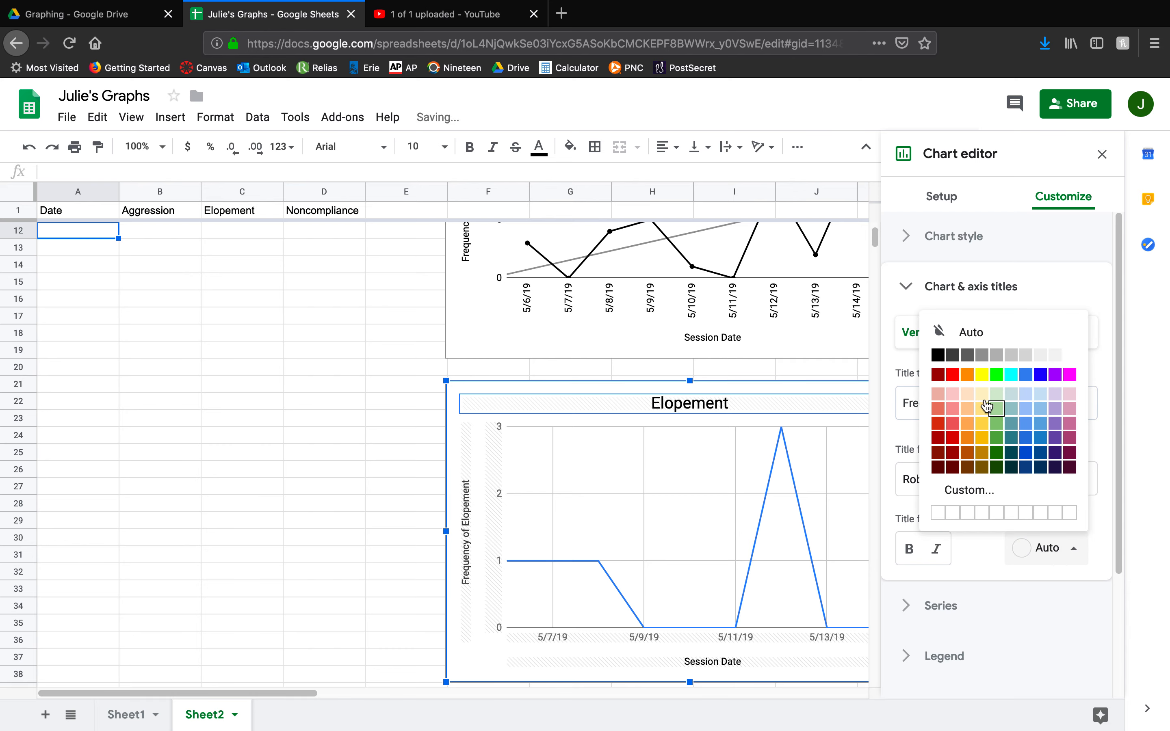
pyautogui.click(953, 356)
pyautogui.click(1024, 549)
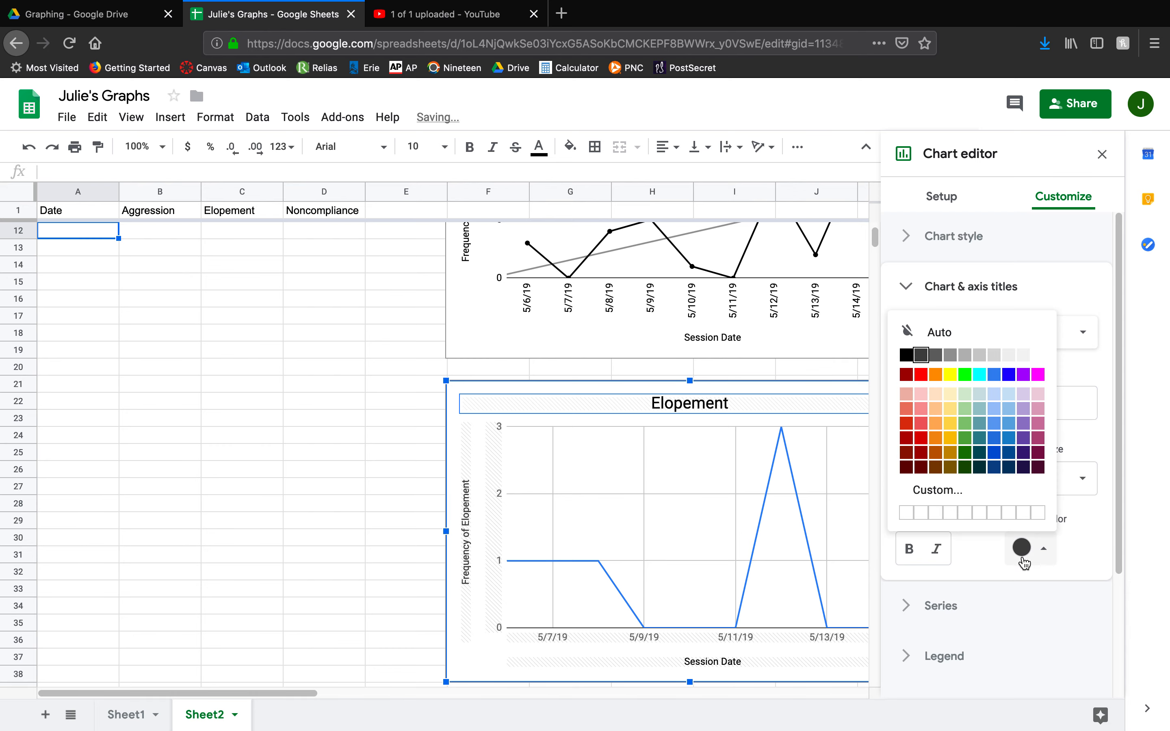
pyautogui.click(928, 356)
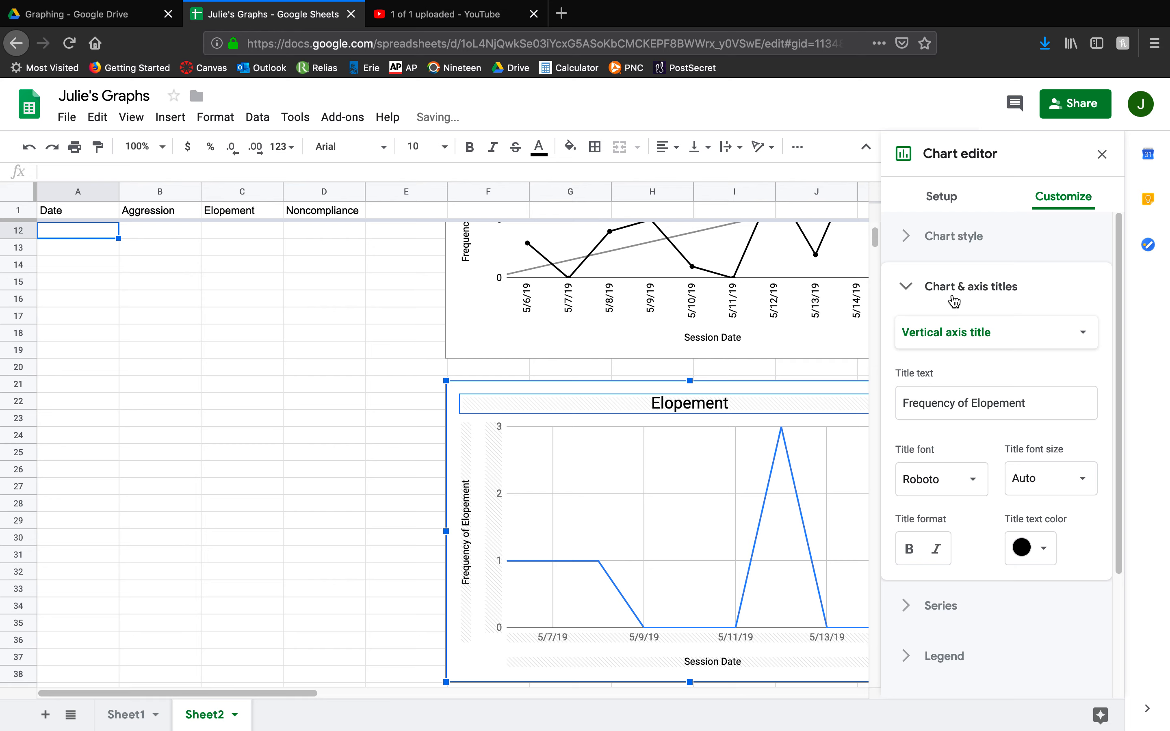
# Format the Elopement series with a black line and a point size of 4px
pyautogui.click(953, 302)
pyautogui.click(954, 345)
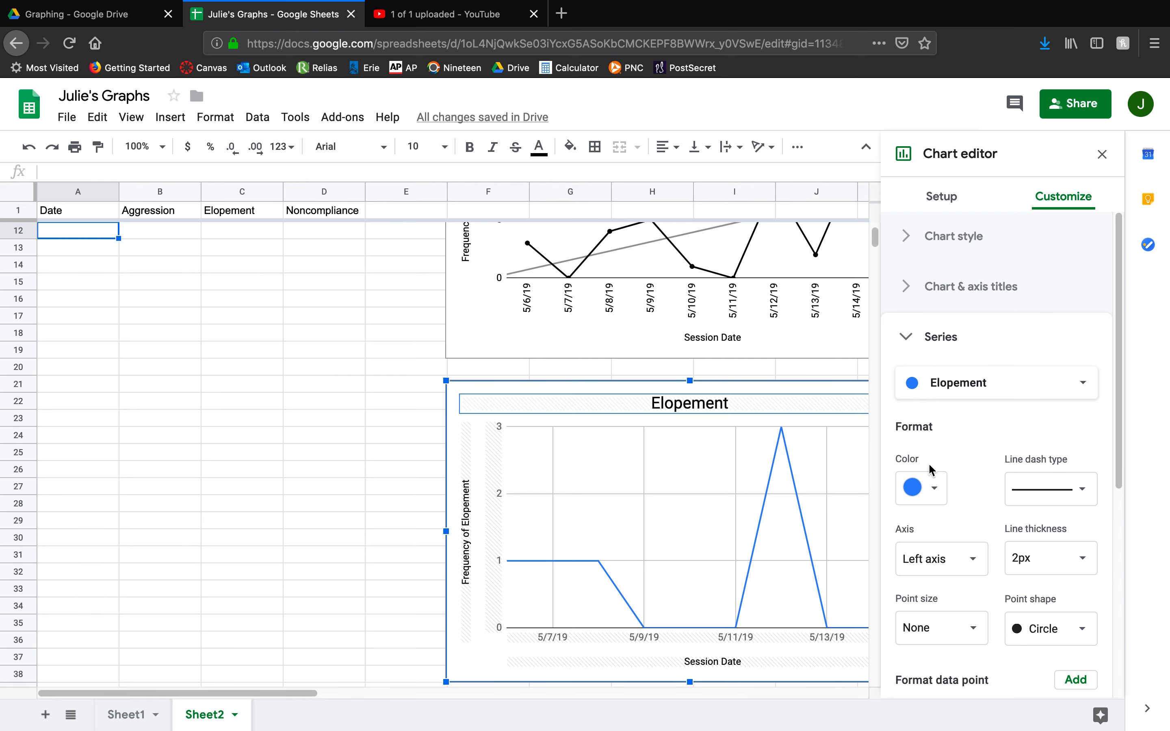
pyautogui.click(921, 486)
pyautogui.click(914, 551)
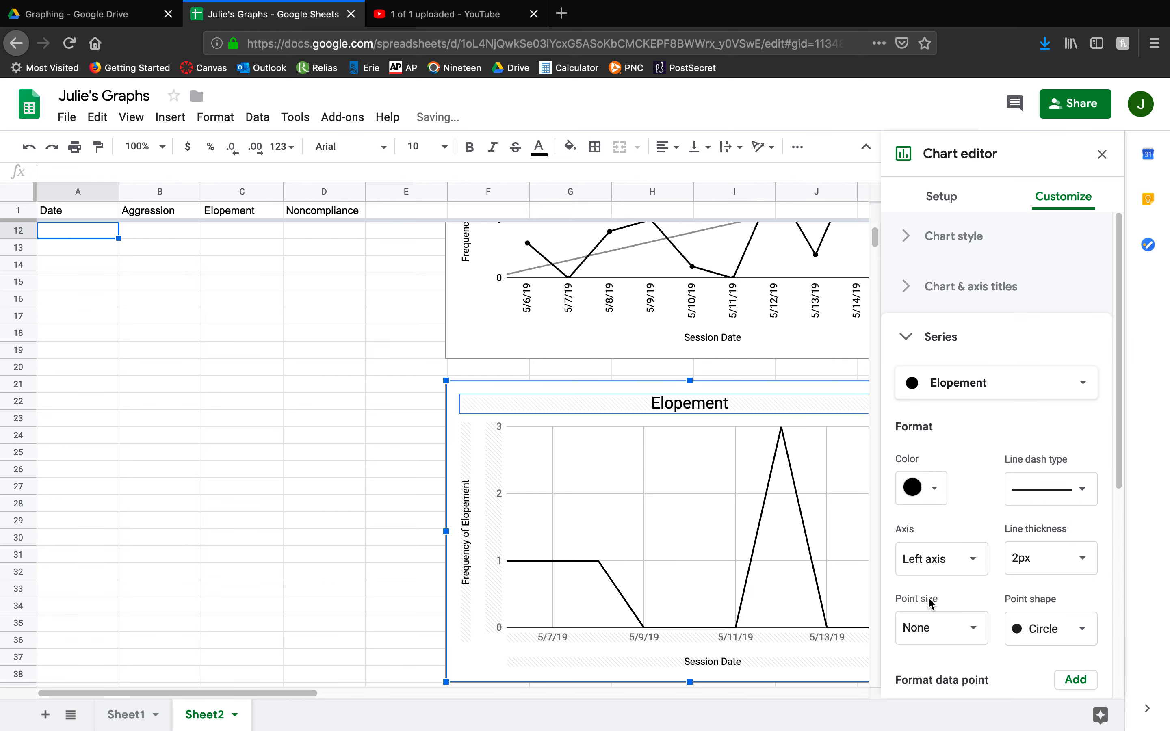
pyautogui.click(932, 628)
pyautogui.write('4')
pyautogui.press('Return')
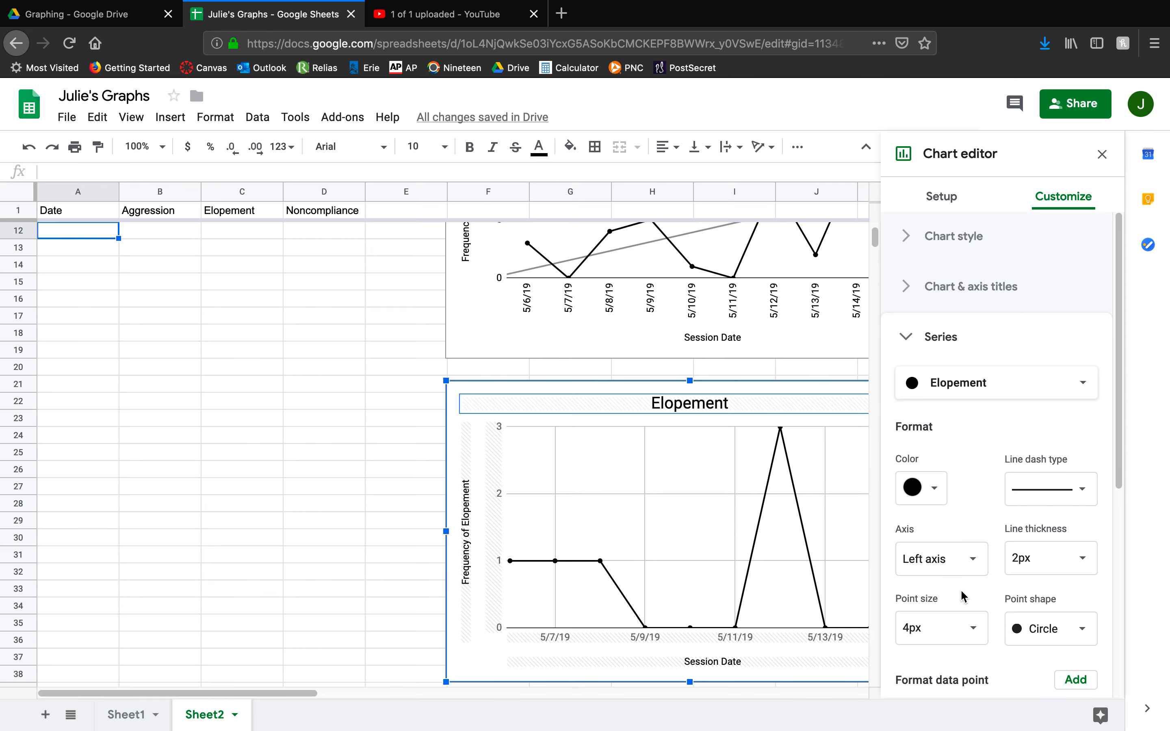
# Add a linear trendline to the Elopement series
pyautogui.scroll(-6, 977, 576)
pyautogui.click(903, 463)
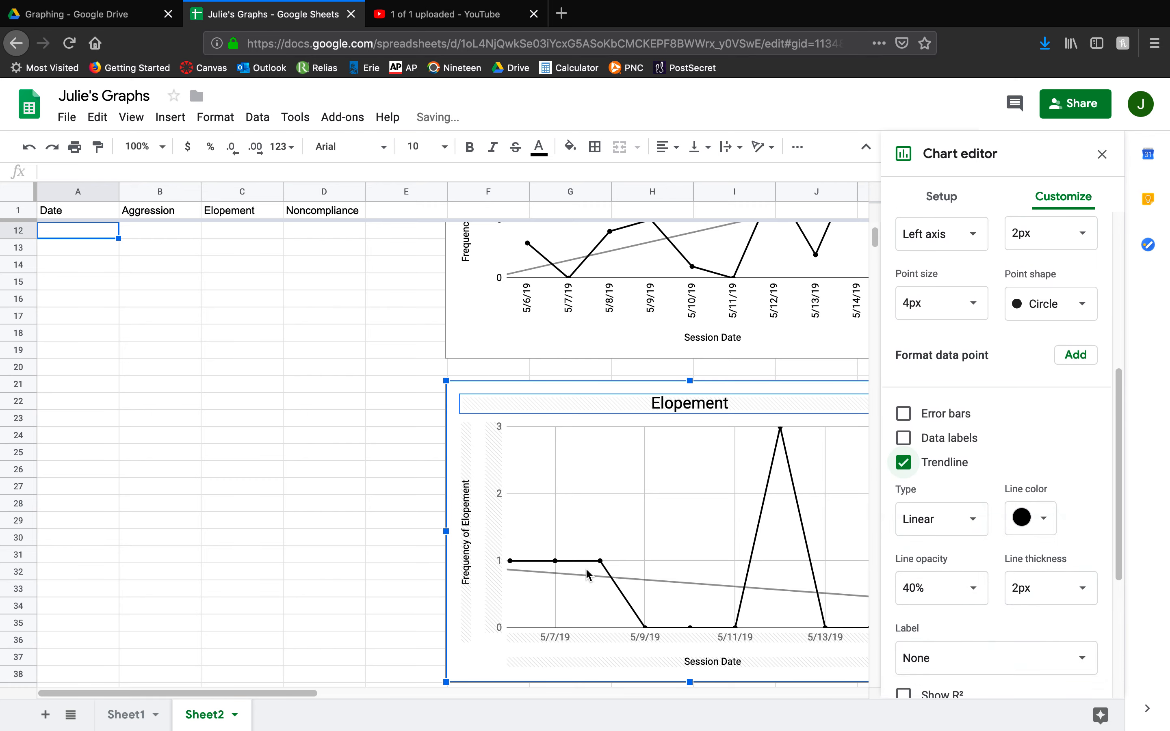
pyautogui.click(587, 663)
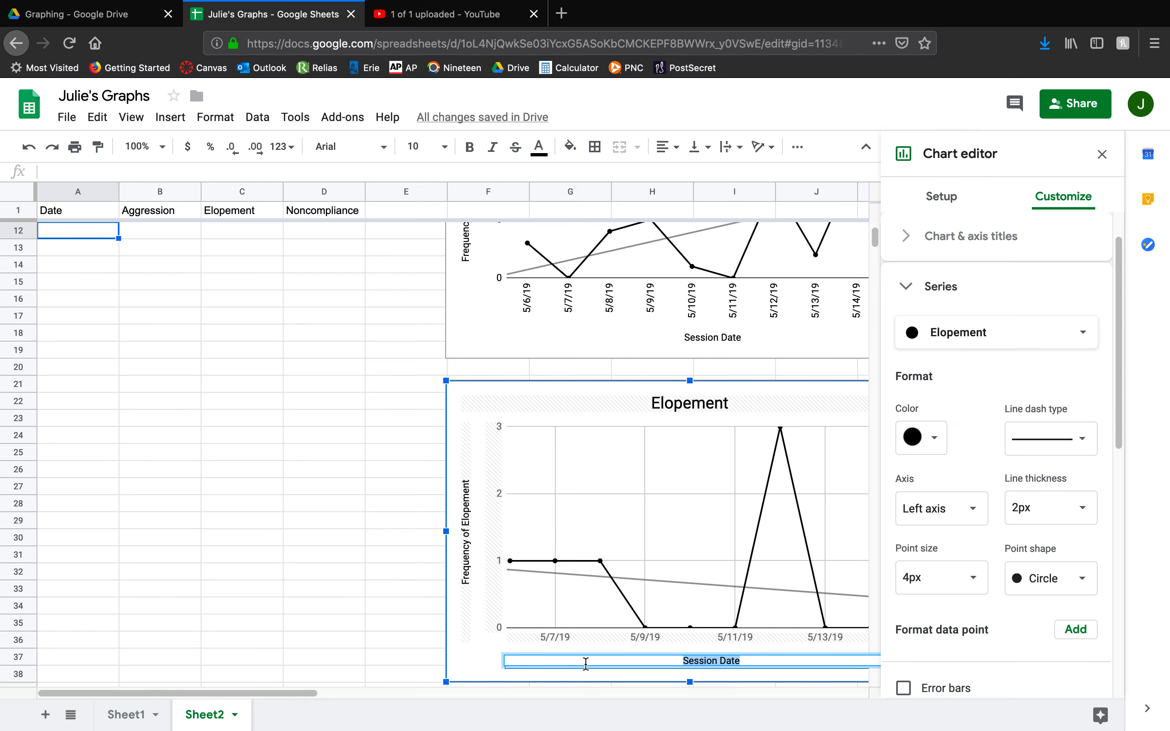
# Set the text color of the Elopement chart's horizontal axis labels to black
pyautogui.moveTo(315, 701); pyautogui.dragTo(392, 700)
pyautogui.click(941, 242)
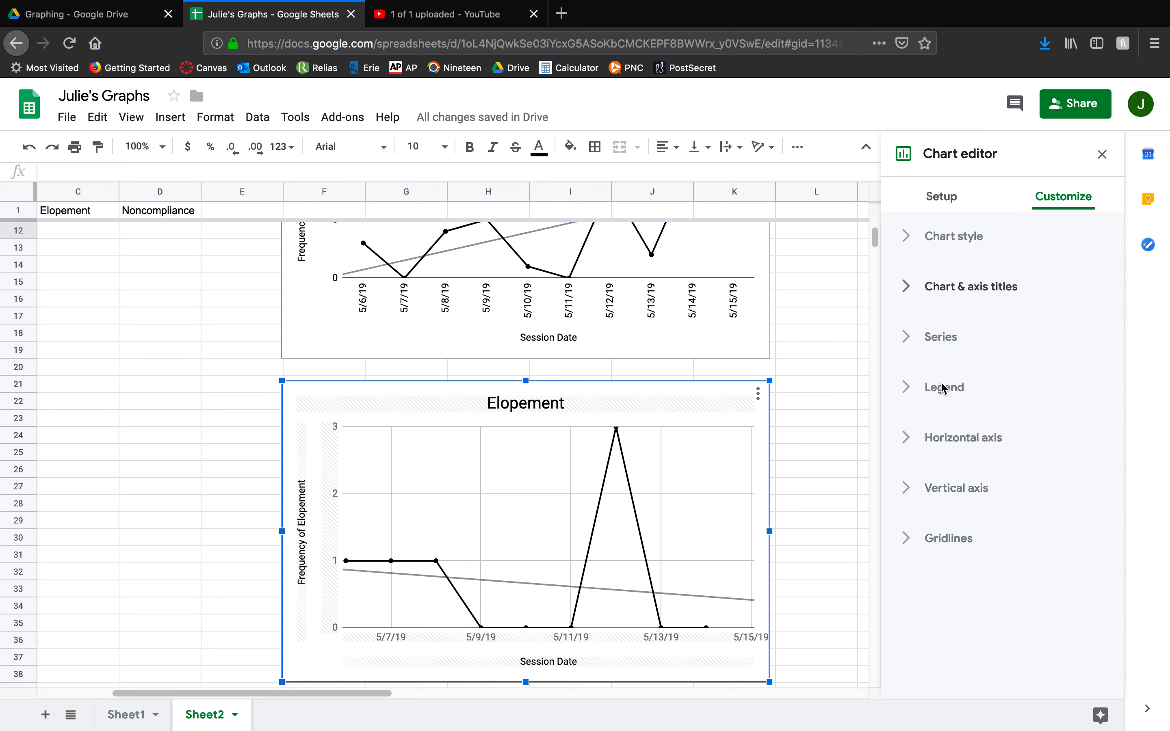
pyautogui.click(962, 448)
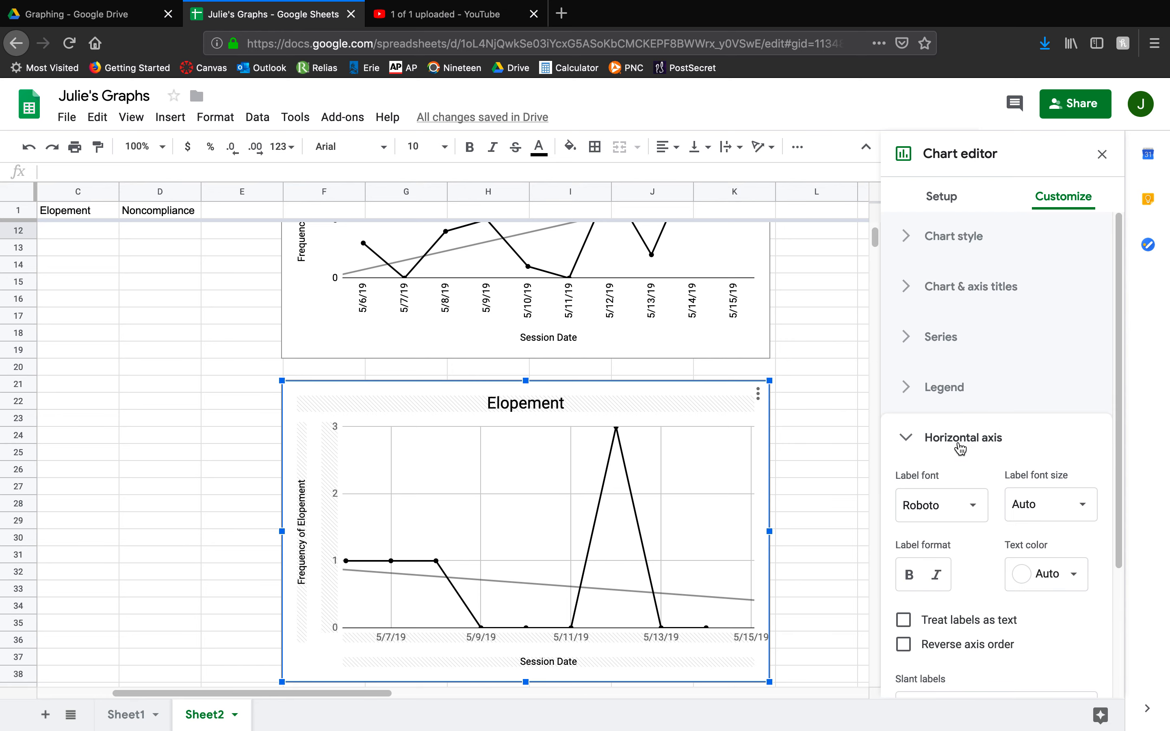
pyautogui.click(1017, 587)
pyautogui.click(938, 381)
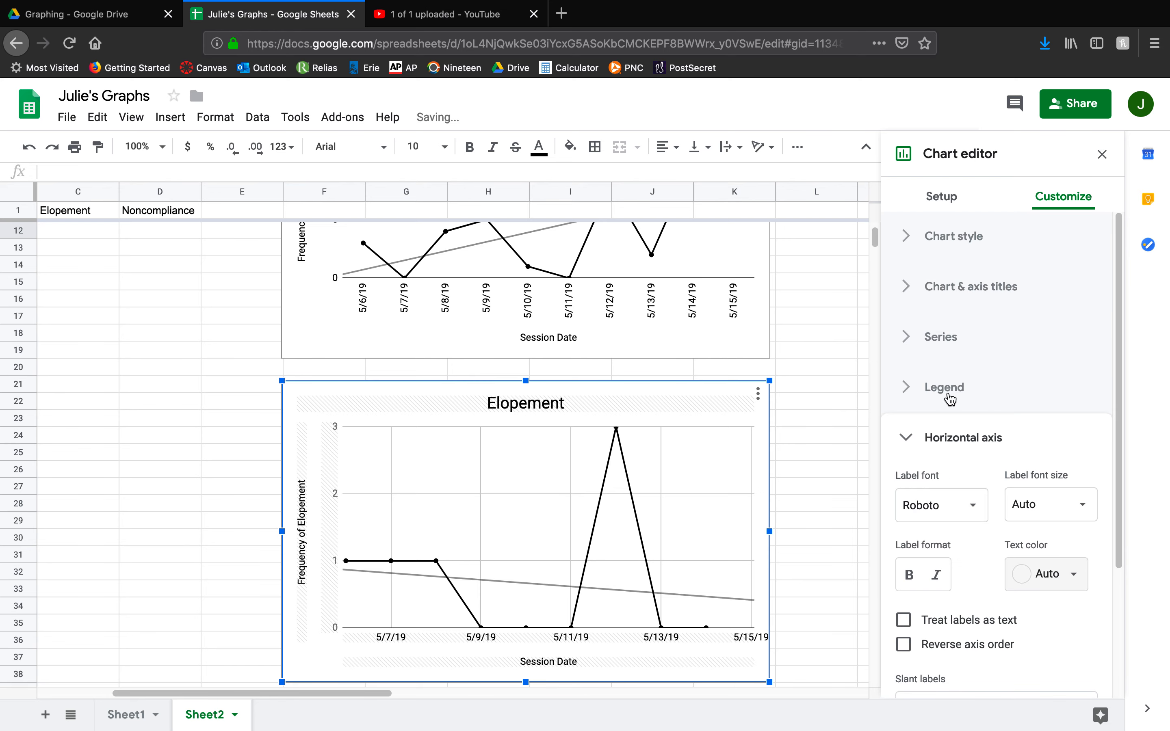
# Slant the Elopement chart's horizontal axis labels to 90° and treat them as text
pyautogui.scroll(-1, 951, 640)
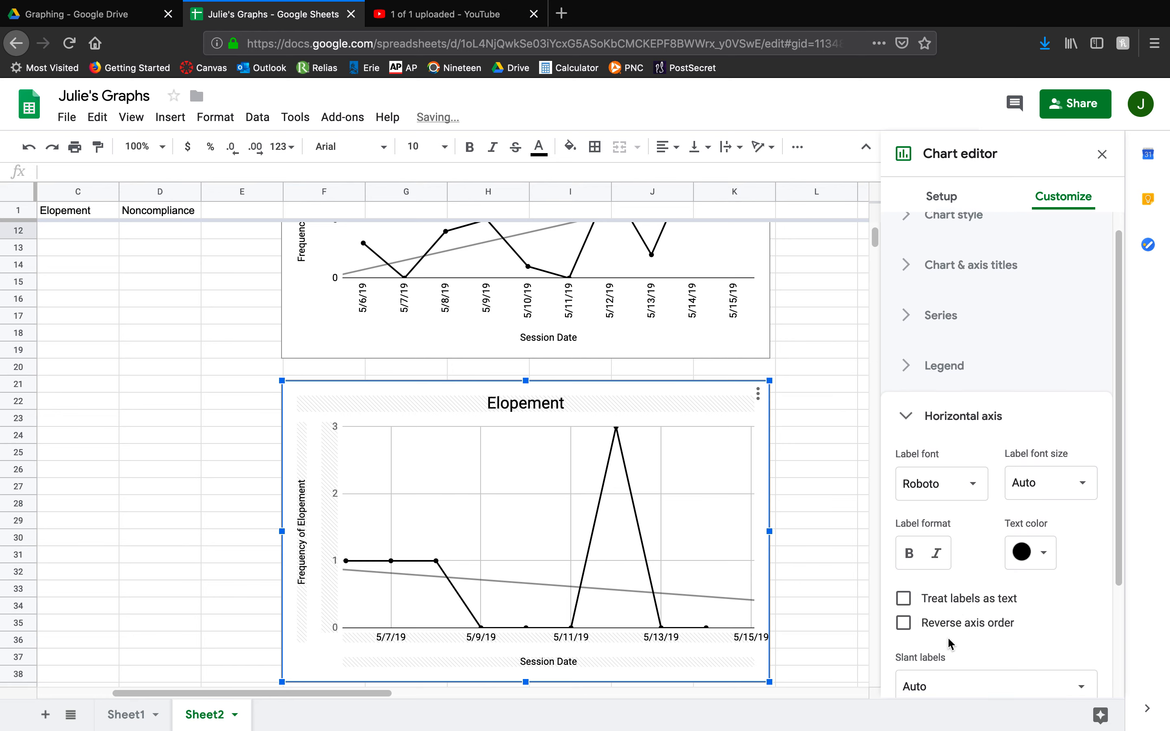
pyautogui.click(946, 668)
pyautogui.click(935, 634)
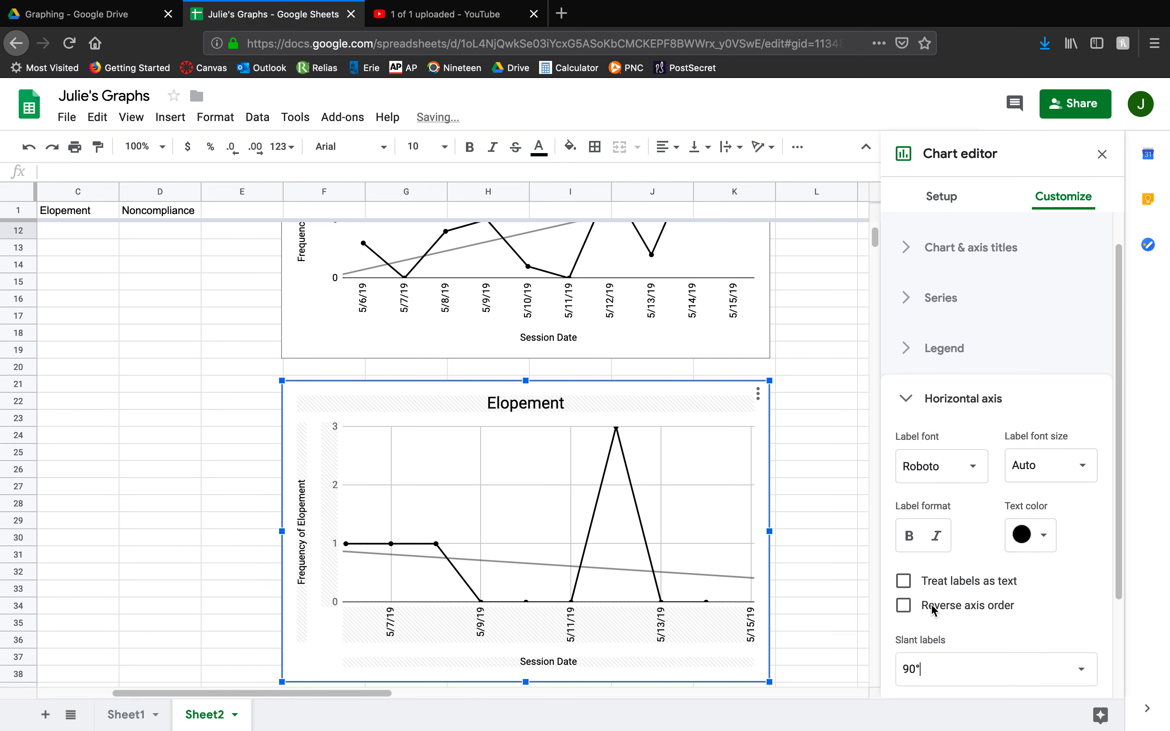
pyautogui.click(908, 586)
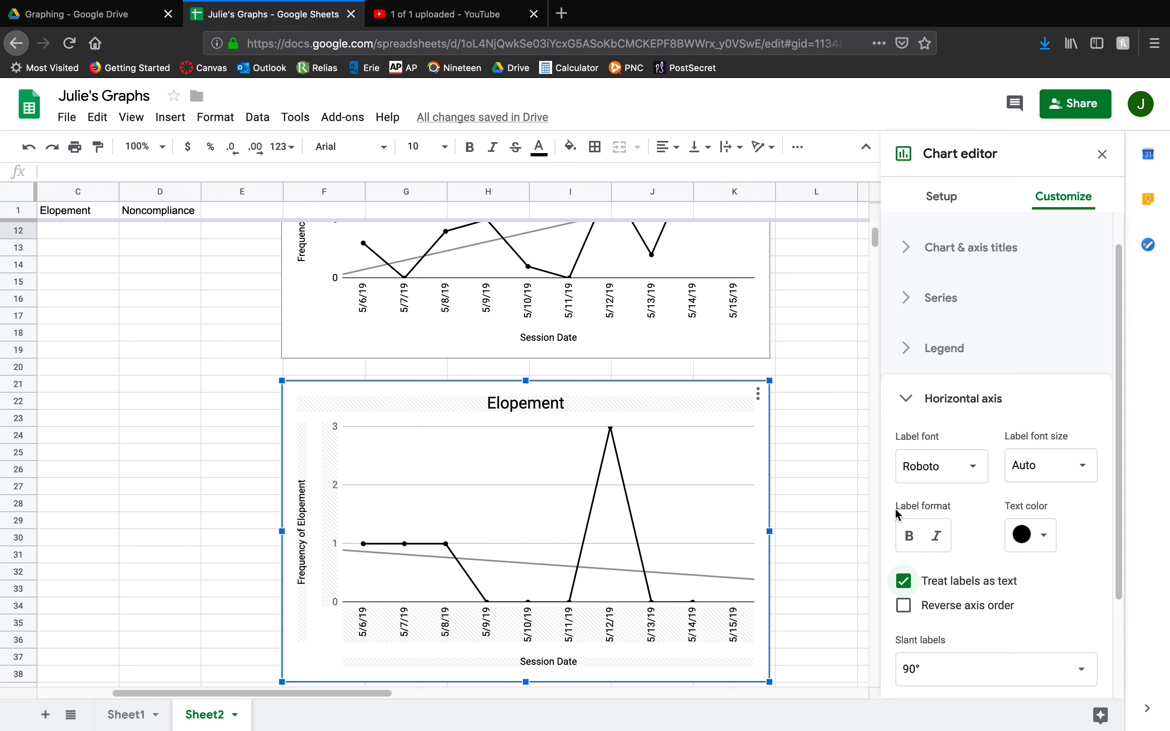
pyautogui.click(943, 399)
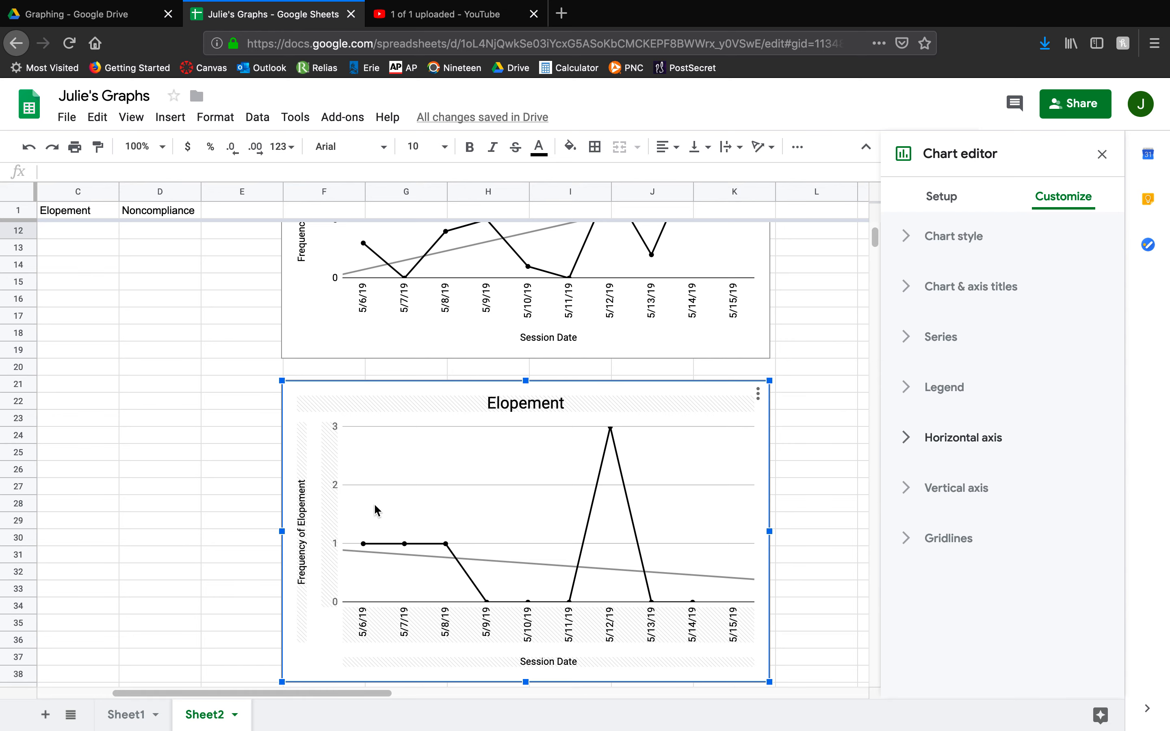
# Set the text color of the Elopement chart's vertical axis labels to black
pyautogui.click(331, 535)
pyautogui.click(1027, 512)
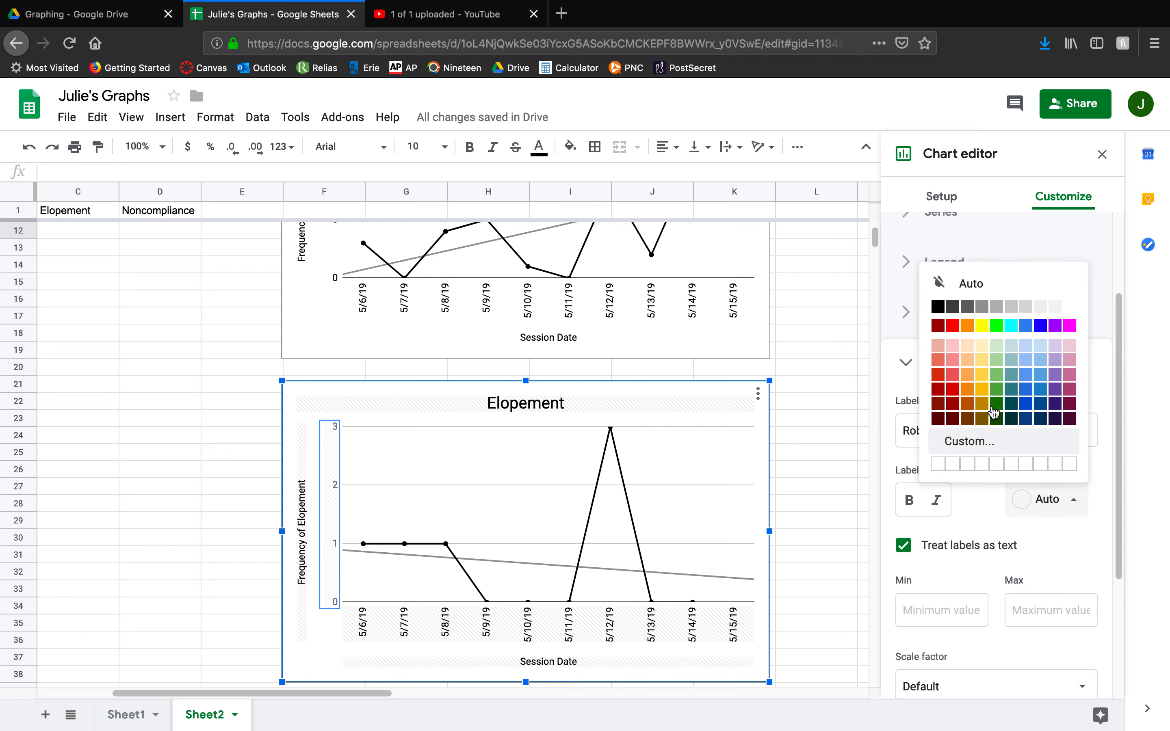
pyautogui.click(938, 307)
# Set the Elopement chart's vertical axis range to a minimum of 0 and a maximum of 6
pyautogui.click(913, 611)
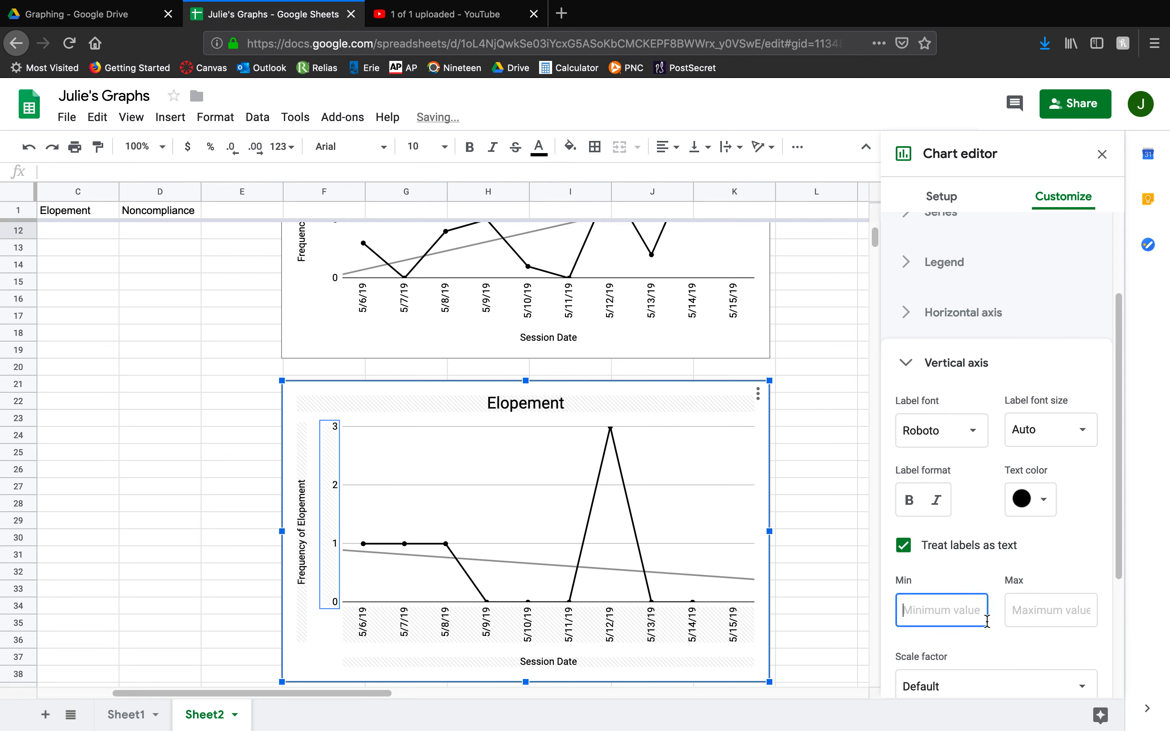
pyautogui.write('0')
pyautogui.press('Tab')
pyautogui.write('10')
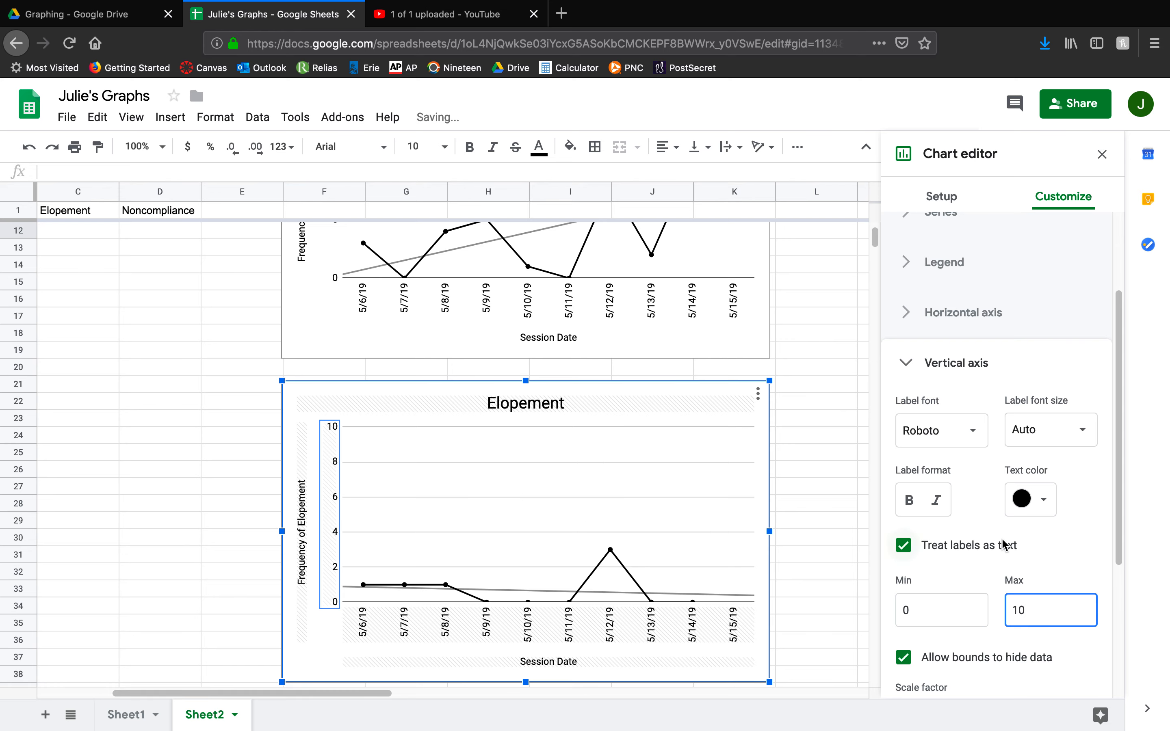
pyautogui.moveTo(1030, 604); pyautogui.dragTo(1007, 612)
pyautogui.write('6')
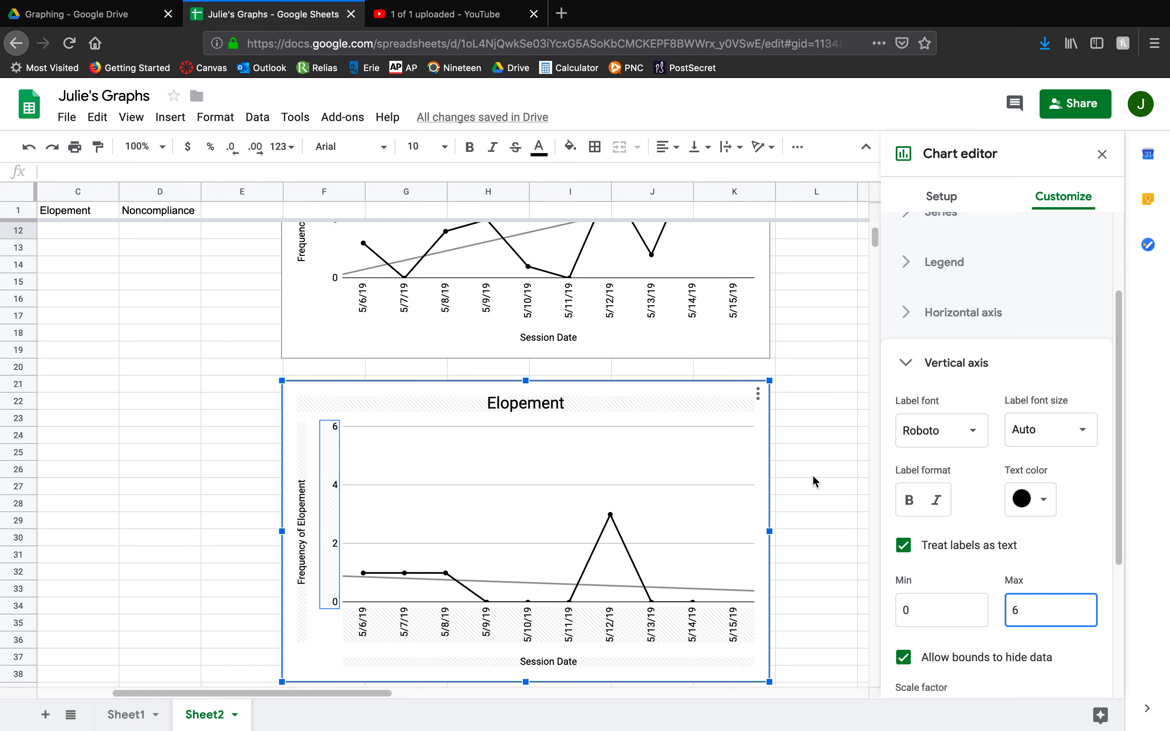
# Try a maximum of 10 for the Elopement chart's vertical axis and return it to 6
pyautogui.moveTo(1030, 602); pyautogui.dragTo(1007, 610)
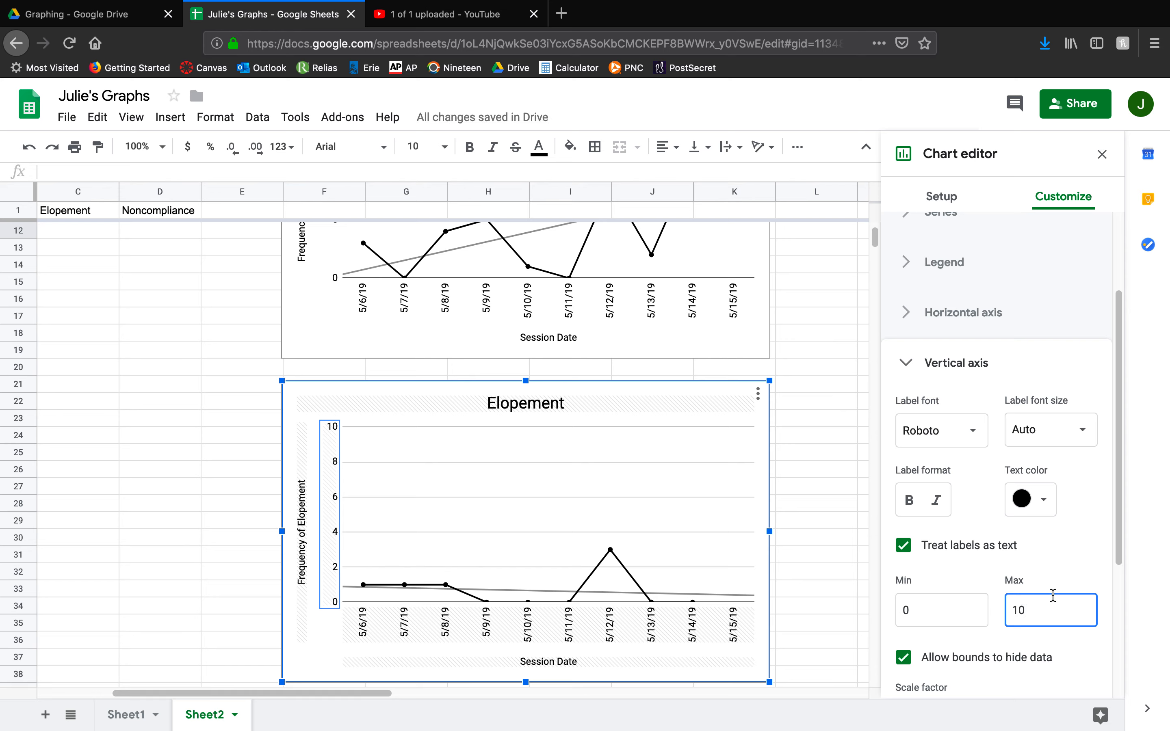
pyautogui.moveTo(1041, 605); pyautogui.dragTo(1007, 610)
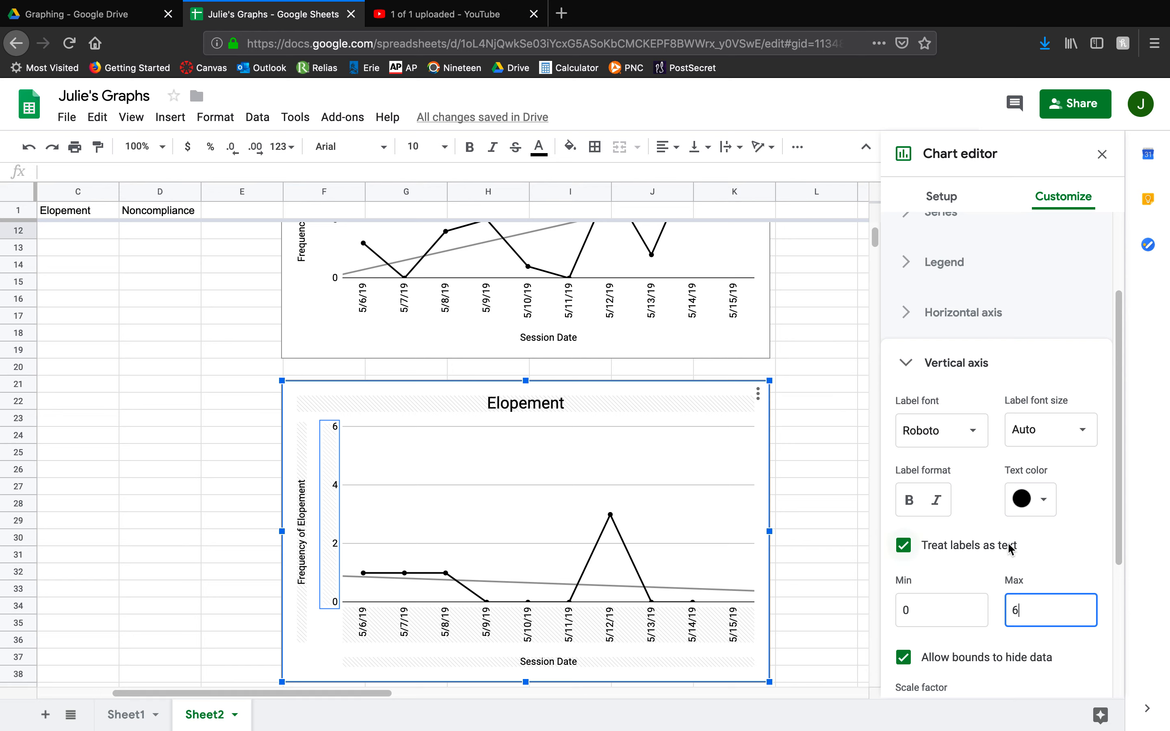
pyautogui.scroll(3, 977, 556)
pyautogui.scroll(-6, 979, 561)
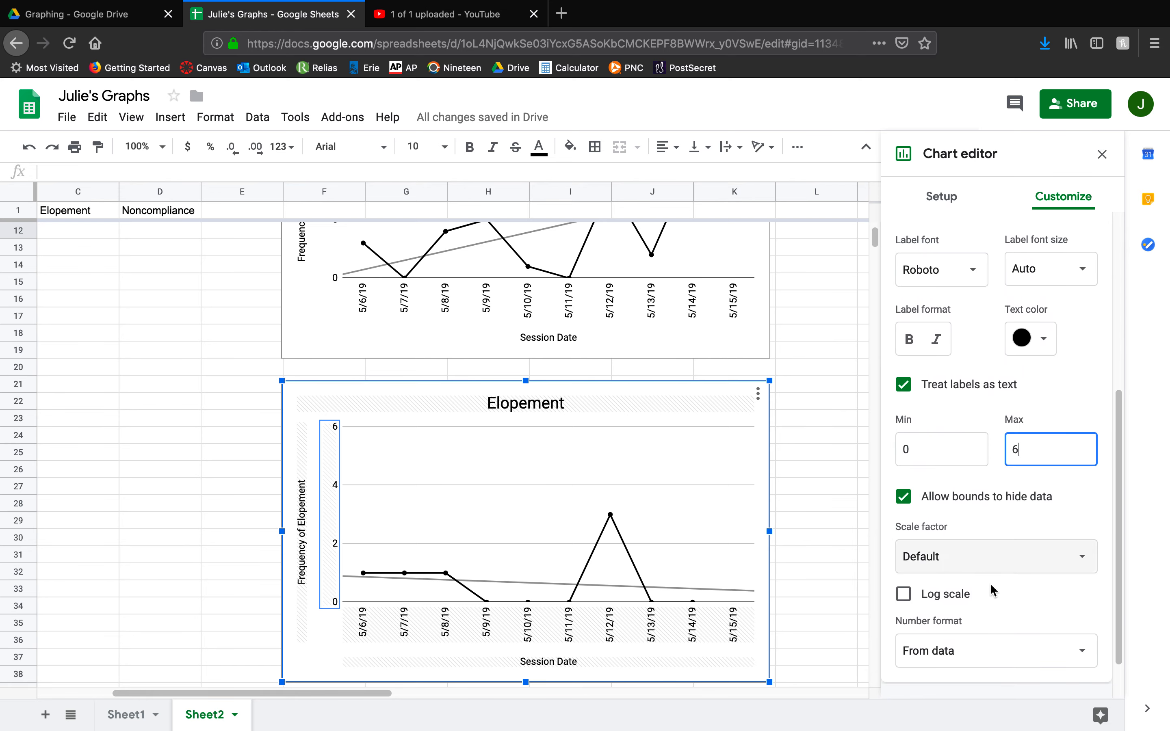
pyautogui.scroll(-2, 992, 591)
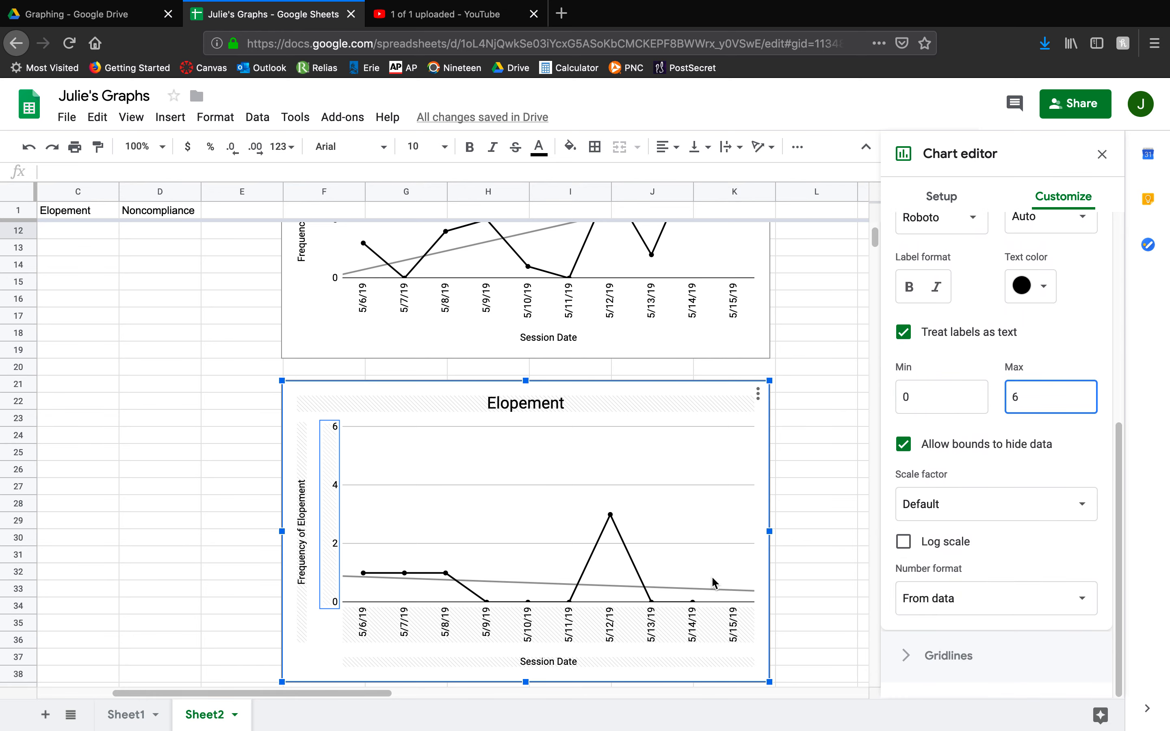
# Change the title of the combined three-behavior chart below the Elopement chart to "Noncompliance"
pyautogui.scroll(-2, 745, 512)
pyautogui.scroll(5, 772, 505)
pyautogui.scroll(-10, 773, 505)
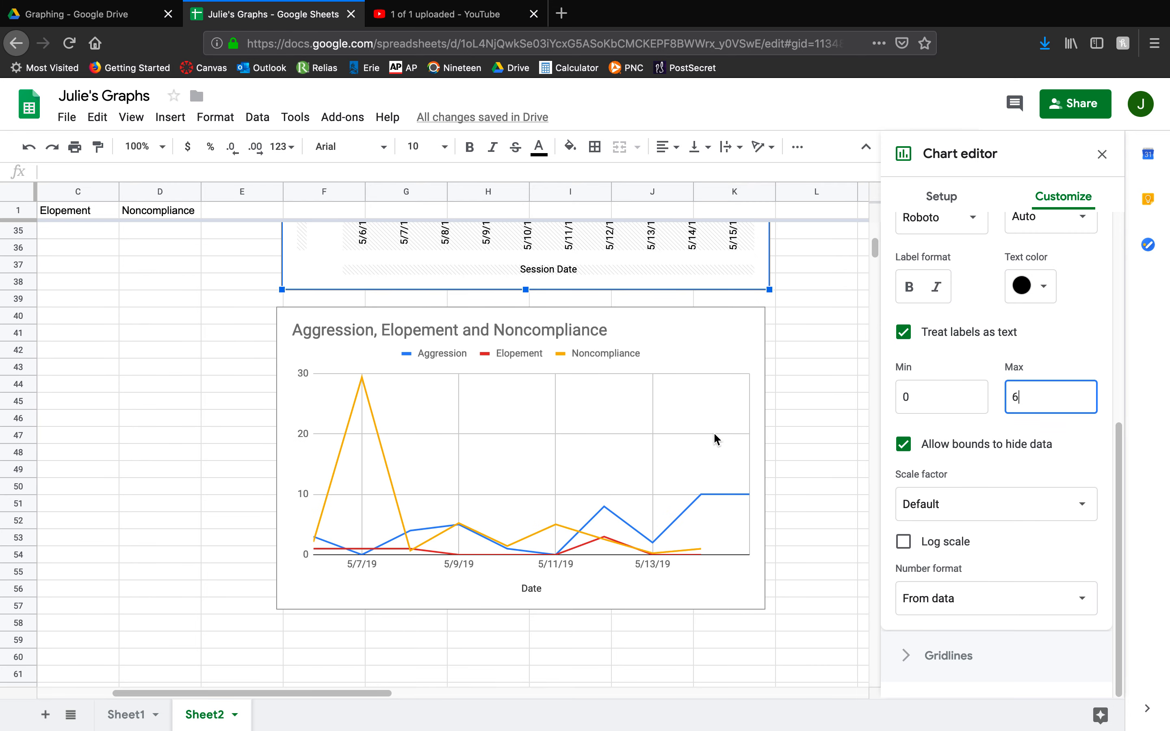
pyautogui.click(657, 330)
pyautogui.doubleClick(602, 334)
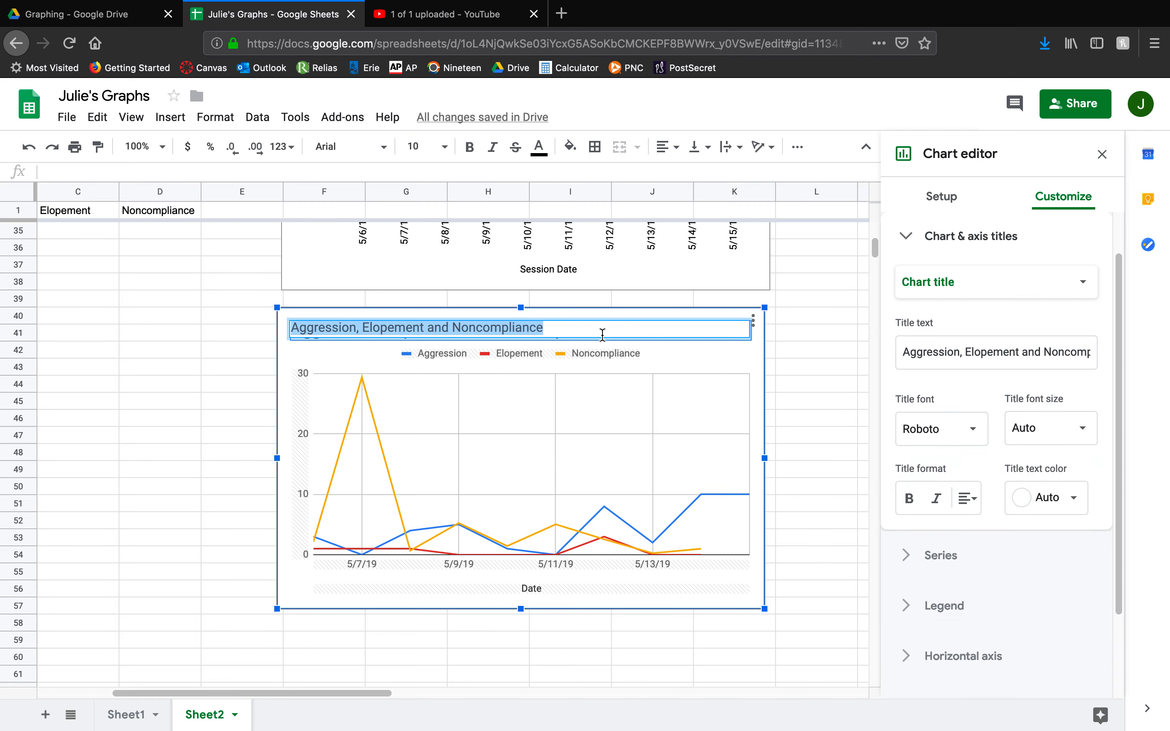
pyautogui.write('Noncompli')
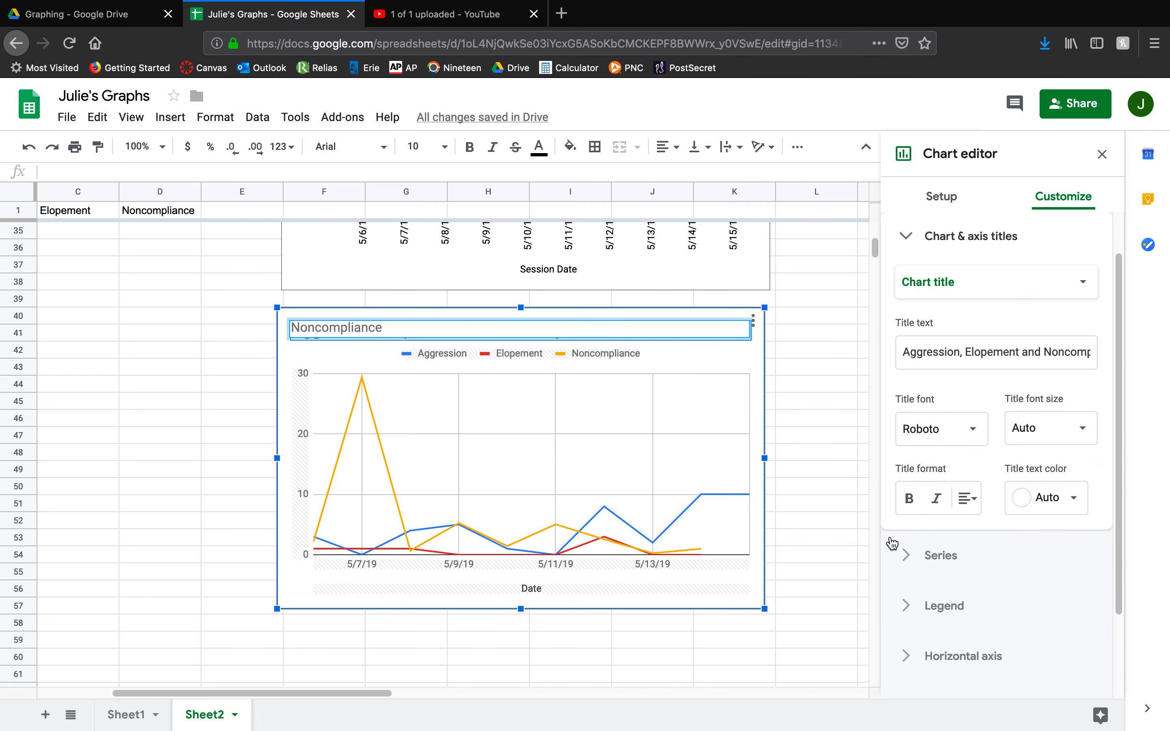
# Center the Noncompliance chart's title and set its text color to black
pyautogui.click(965, 498)
pyautogui.click(988, 533)
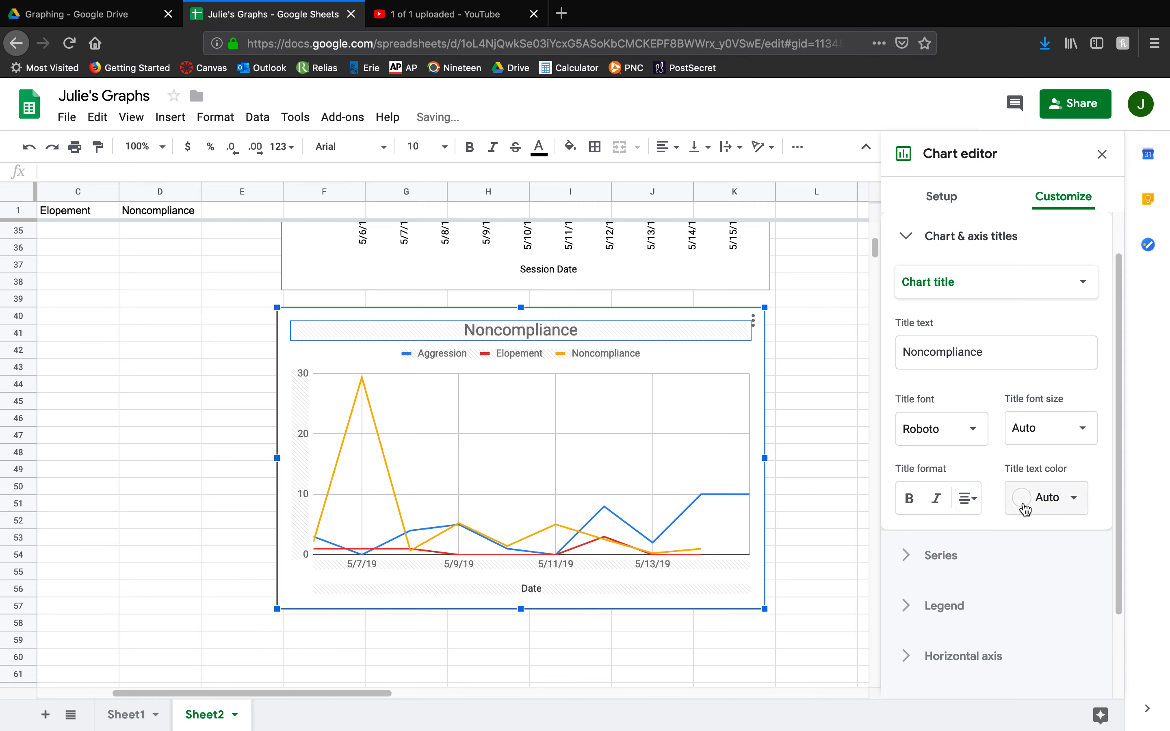
pyautogui.click(1025, 501)
pyautogui.click(938, 306)
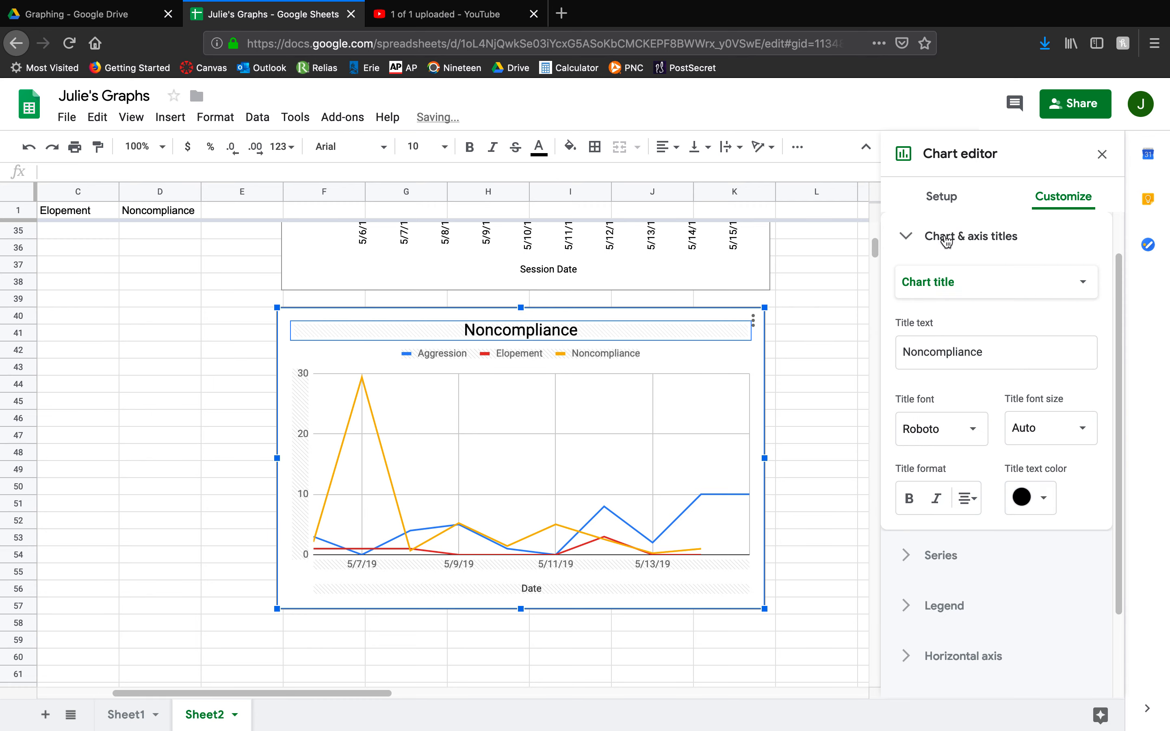
# Remove the Aggression and Elopement series from the Noncompliance chart
pyautogui.click(942, 198)
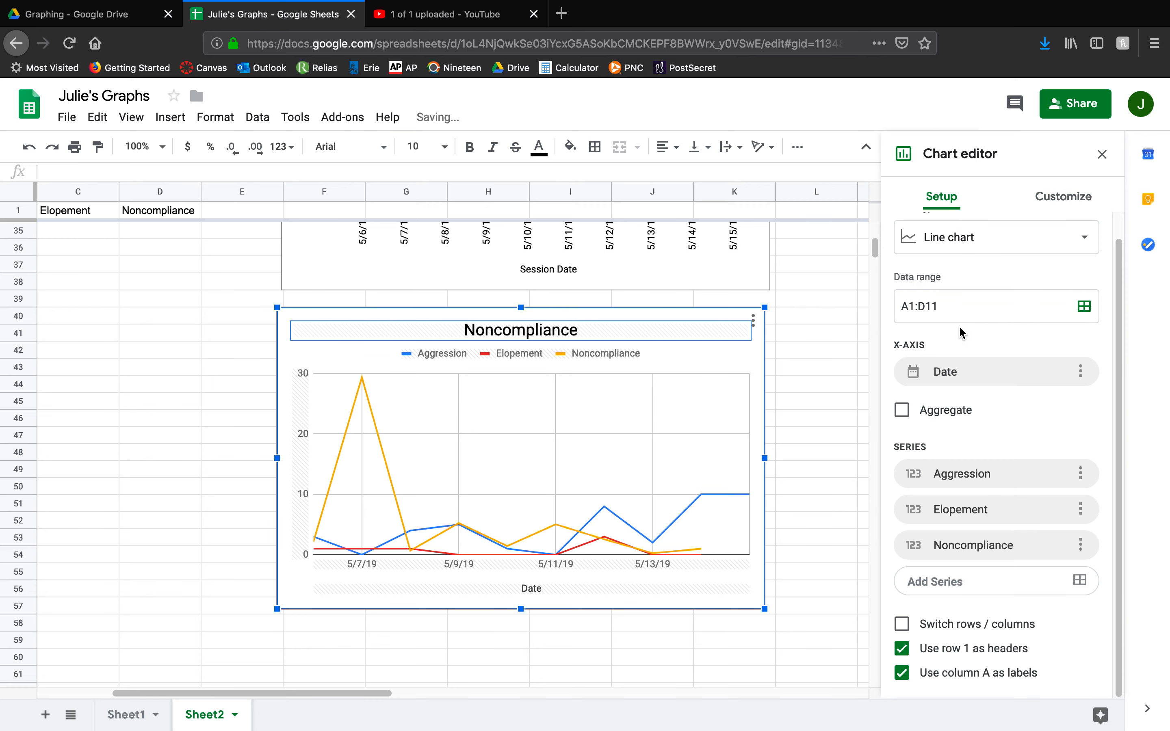
pyautogui.click(1081, 473)
pyautogui.click(1052, 533)
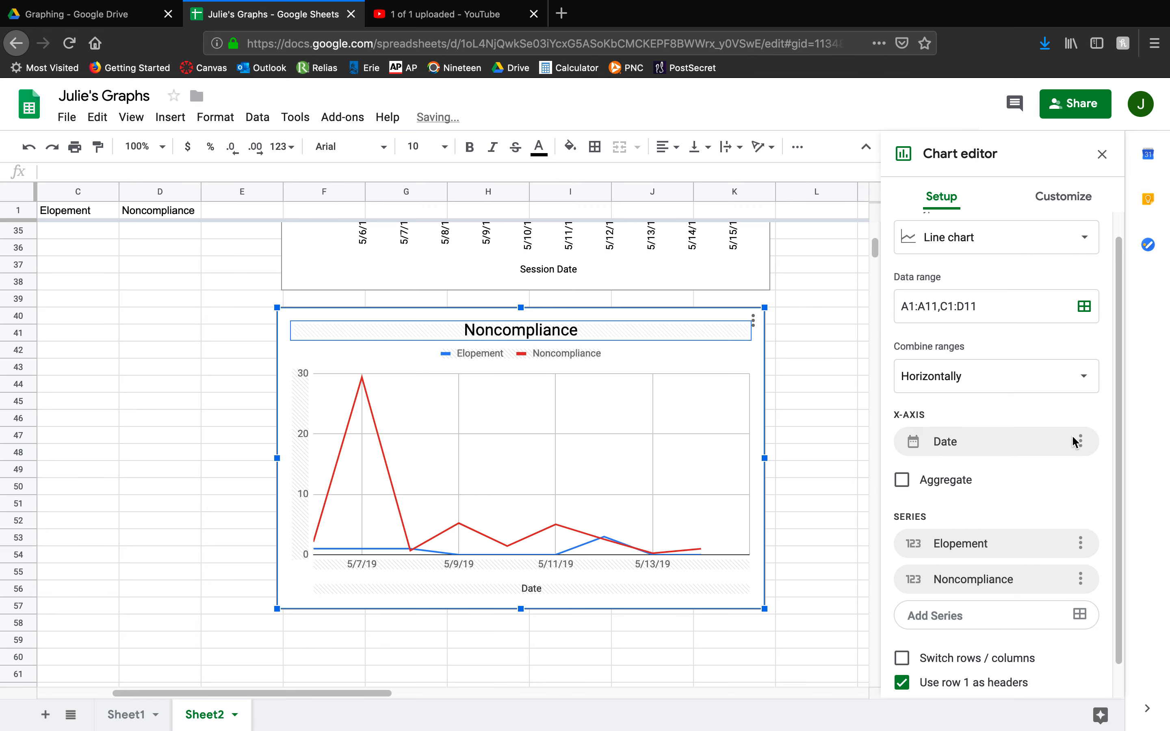
pyautogui.click(1079, 543)
pyautogui.click(1053, 604)
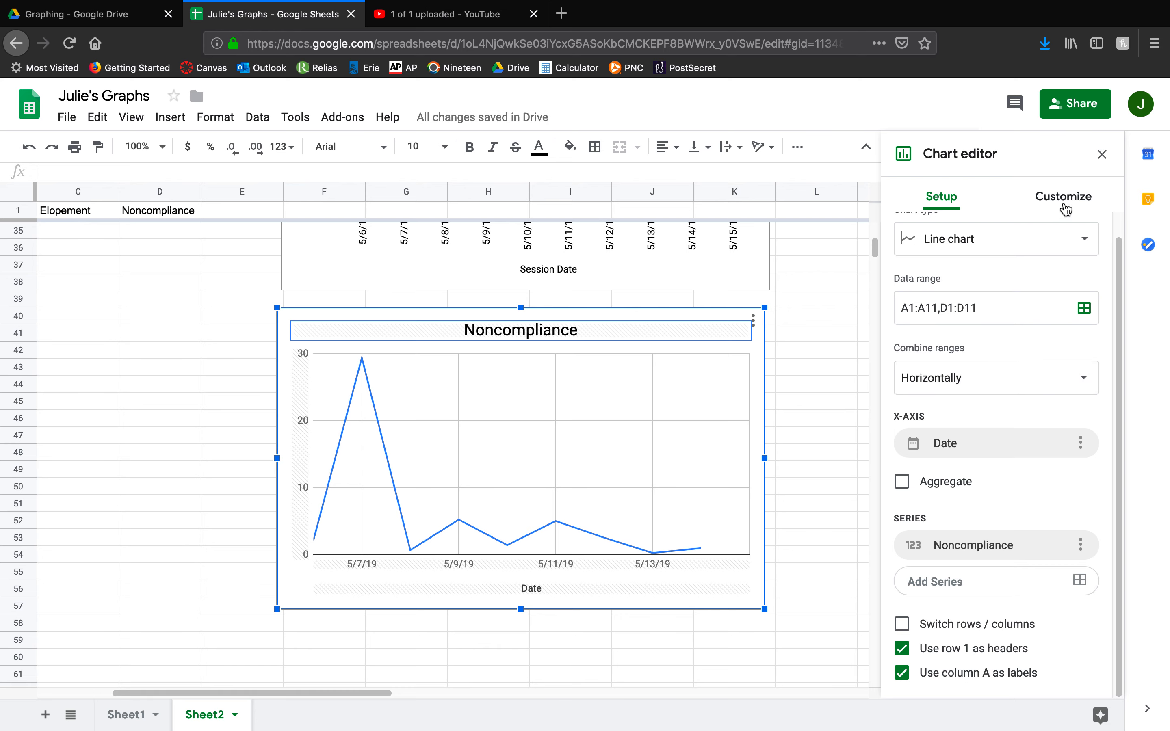
# Set the Noncompliance chart's horizontal axis title to "Session Date" in black text
pyautogui.click(1045, 204)
pyautogui.click(1002, 312)
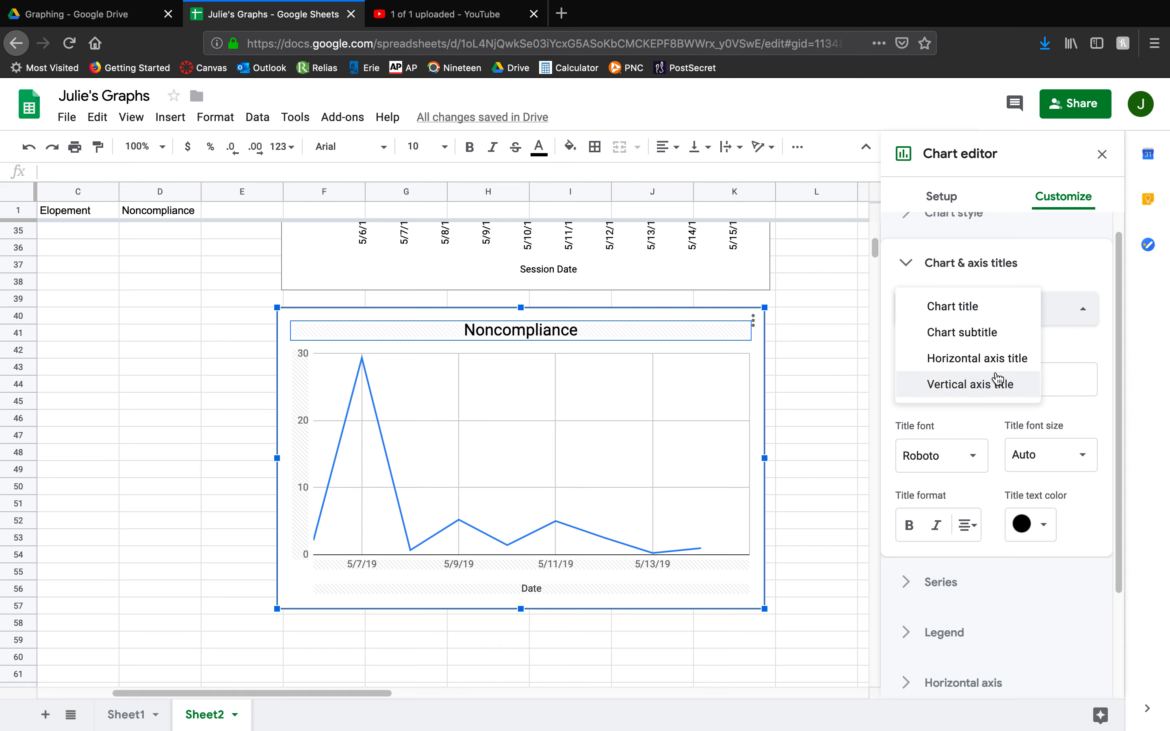
pyautogui.click(991, 358)
pyautogui.click(980, 389)
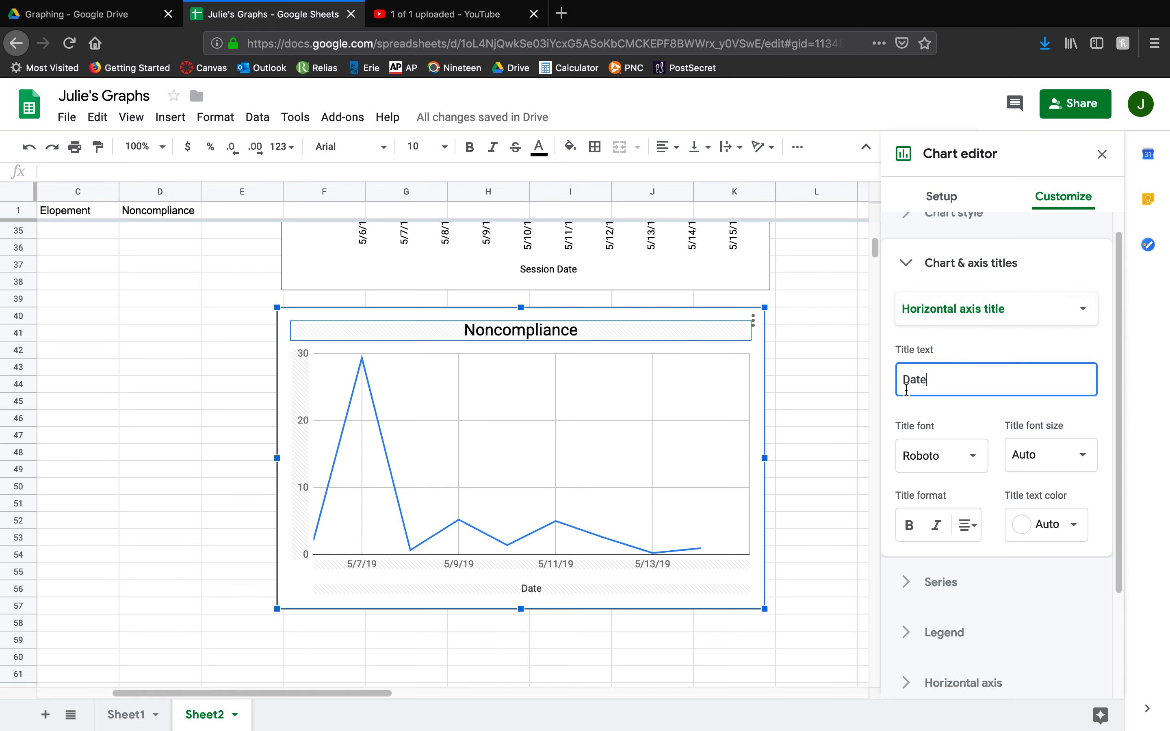
pyautogui.write('S')
pyautogui.press('BackSpace')
pyautogui.press('BackSpace')
pyautogui.press('BackSpace')
pyautogui.press('BackSpace')
pyautogui.press('BackSpace')
pyautogui.write('Session')
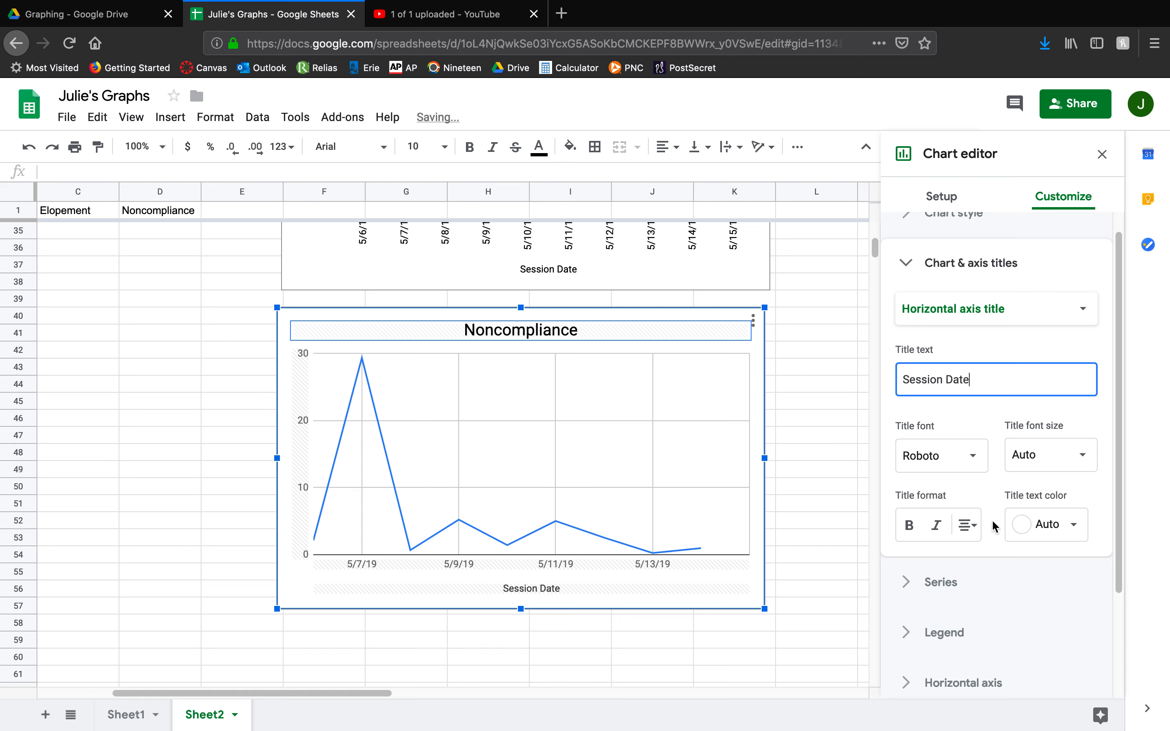
pyautogui.click(1018, 525)
pyautogui.click(942, 339)
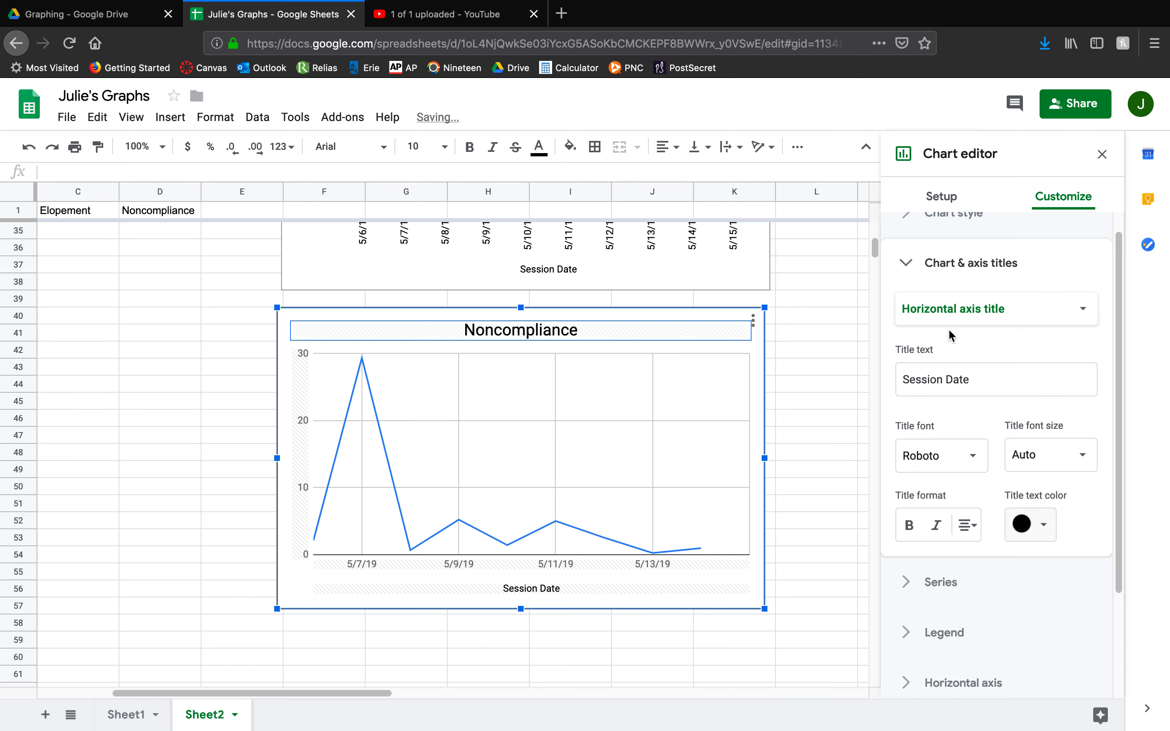
# Give the Noncompliance chart the vertical axis title "Duration (min) of Noncompliance" in black text
pyautogui.click(950, 310)
pyautogui.click(960, 333)
pyautogui.click(957, 369)
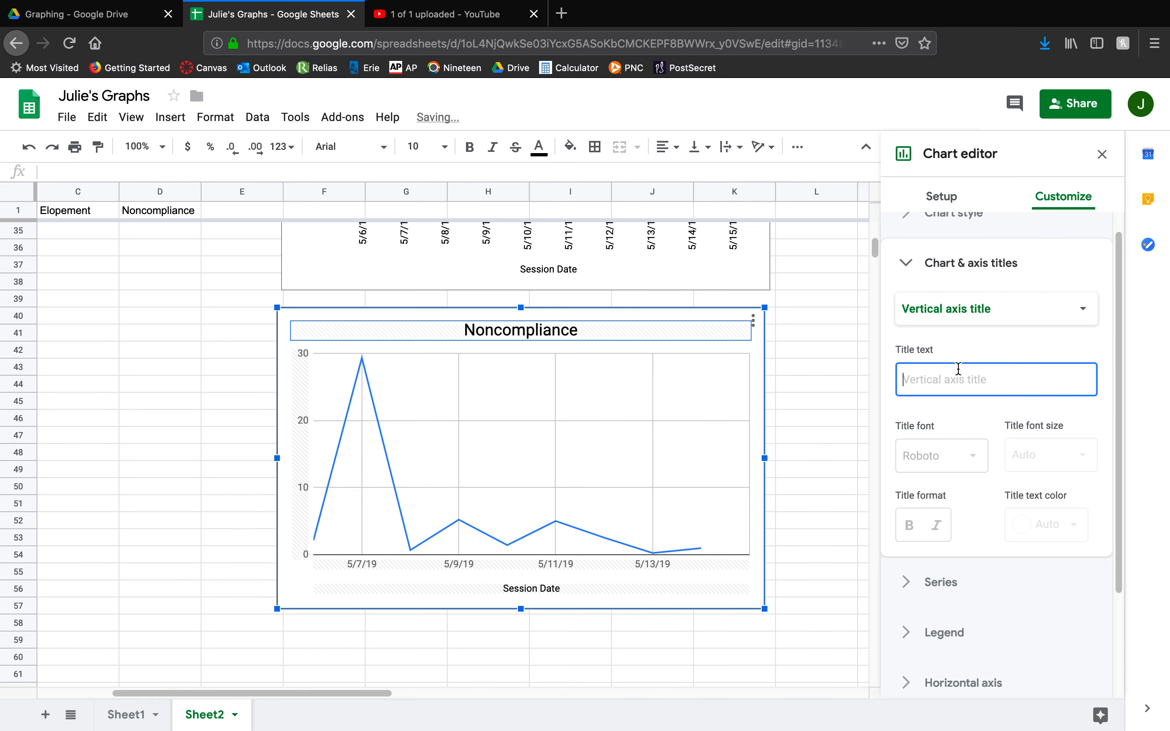
pyautogui.write('Duration of Noncomplia')
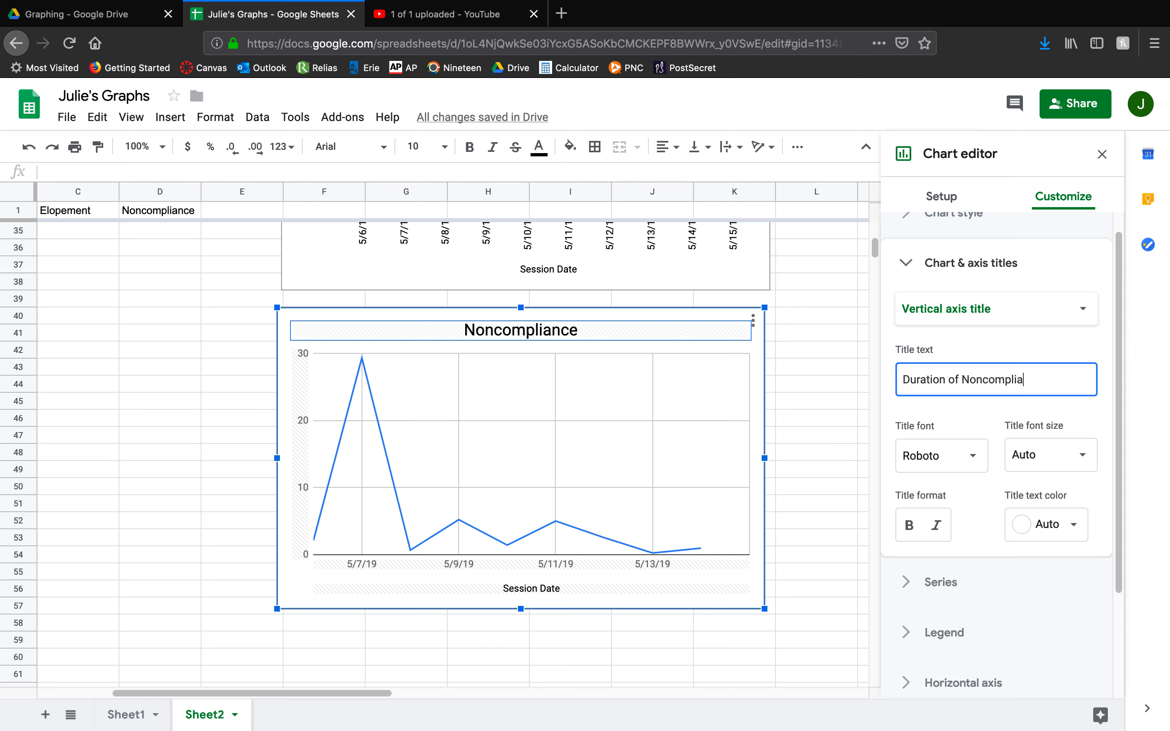
pyautogui.write('nce')
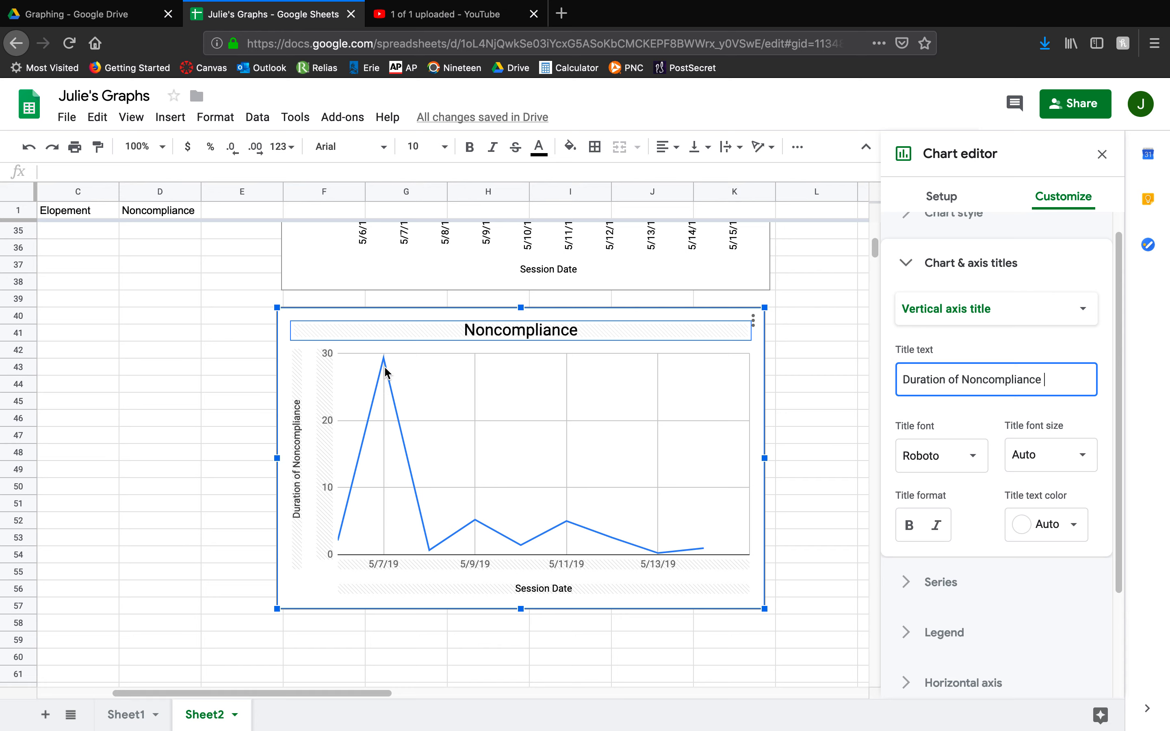
pyautogui.click(948, 383)
pyautogui.write('(min)')
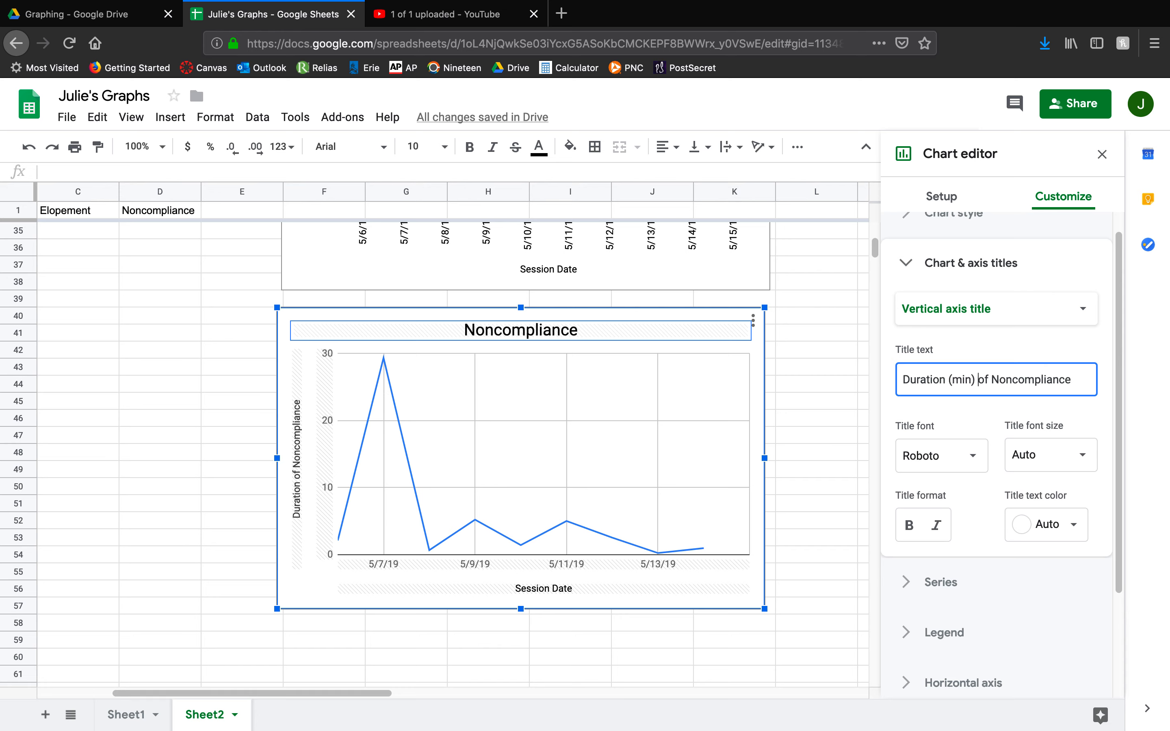
pyautogui.click(1015, 532)
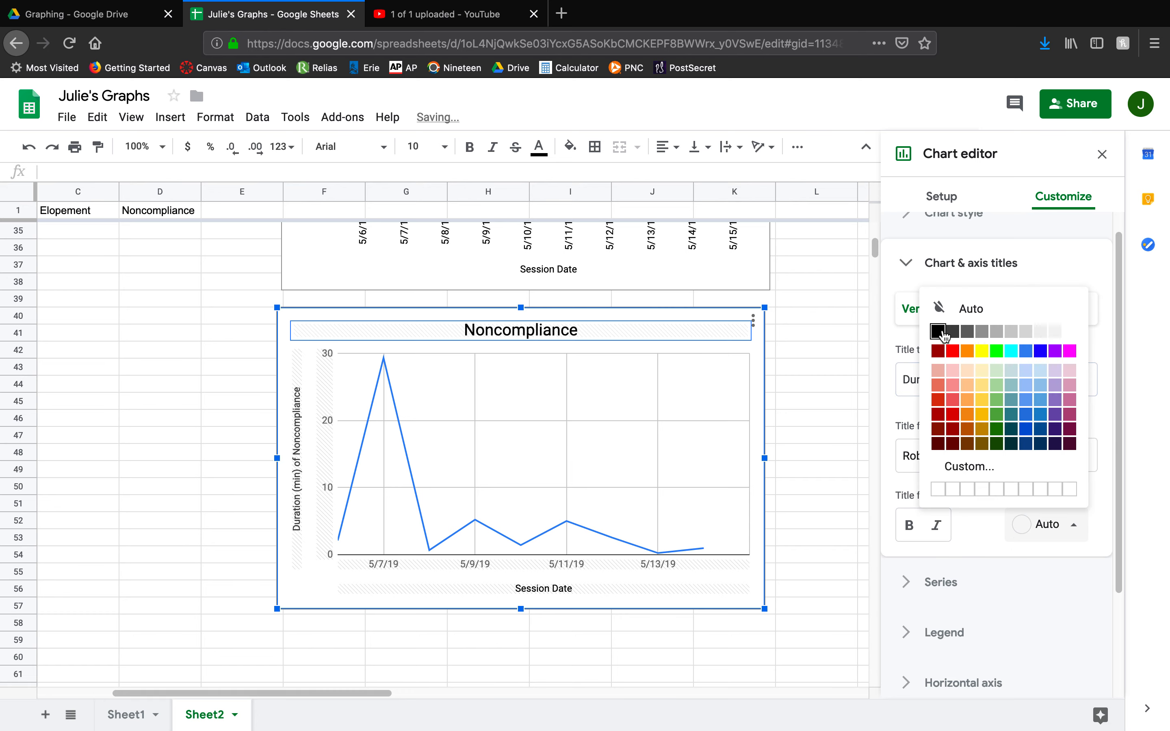
pyautogui.click(943, 337)
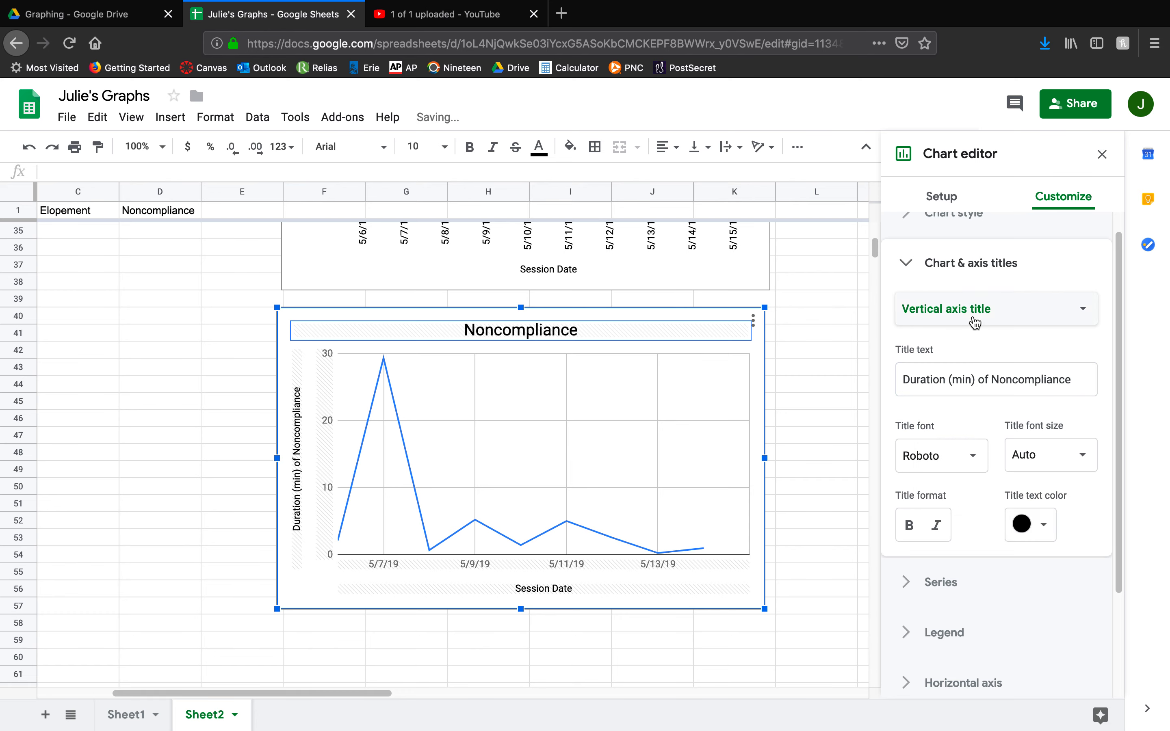
# Format the Noncompliance series with a black line and a point size of 4px
pyautogui.click(944, 273)
pyautogui.click(942, 337)
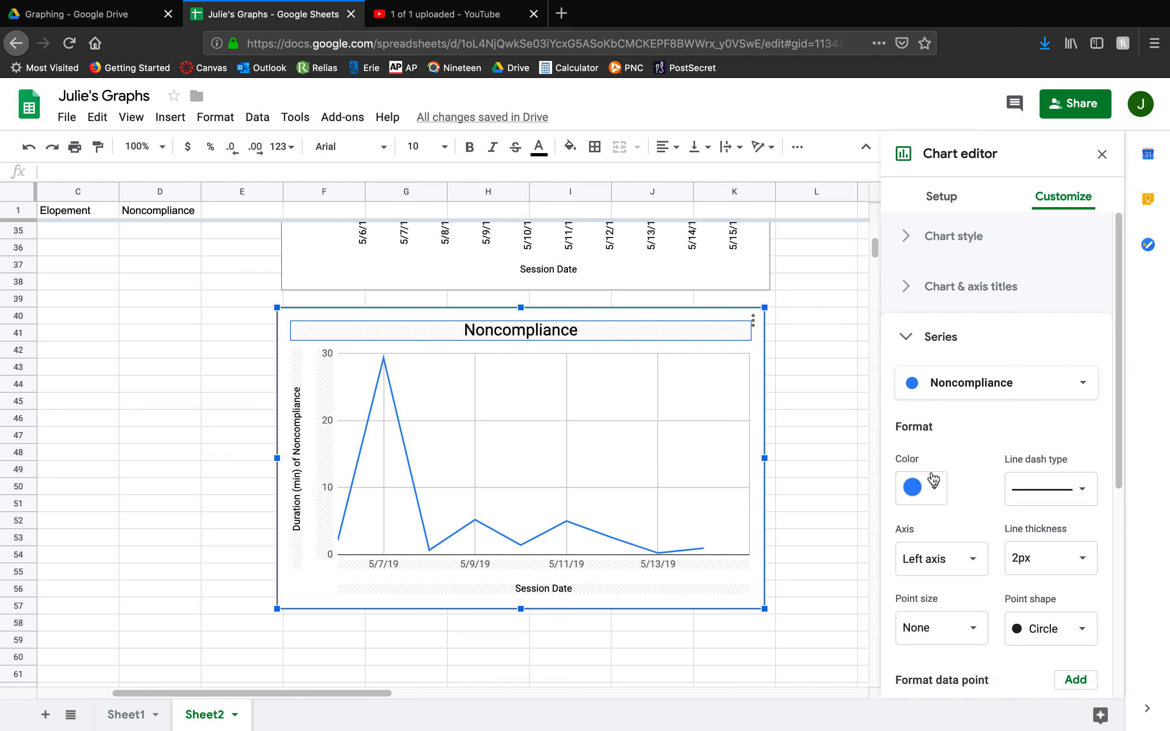
pyautogui.click(921, 488)
pyautogui.click(913, 550)
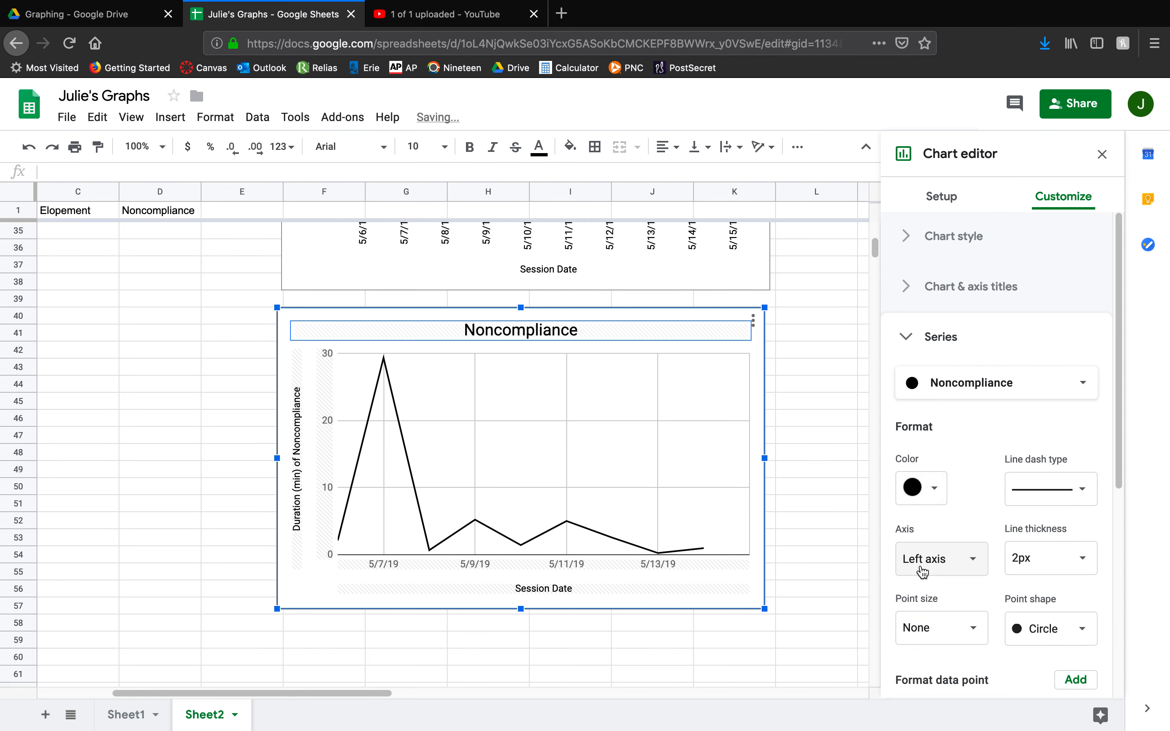
pyautogui.click(936, 625)
pyautogui.write('4')
pyautogui.press('Return')
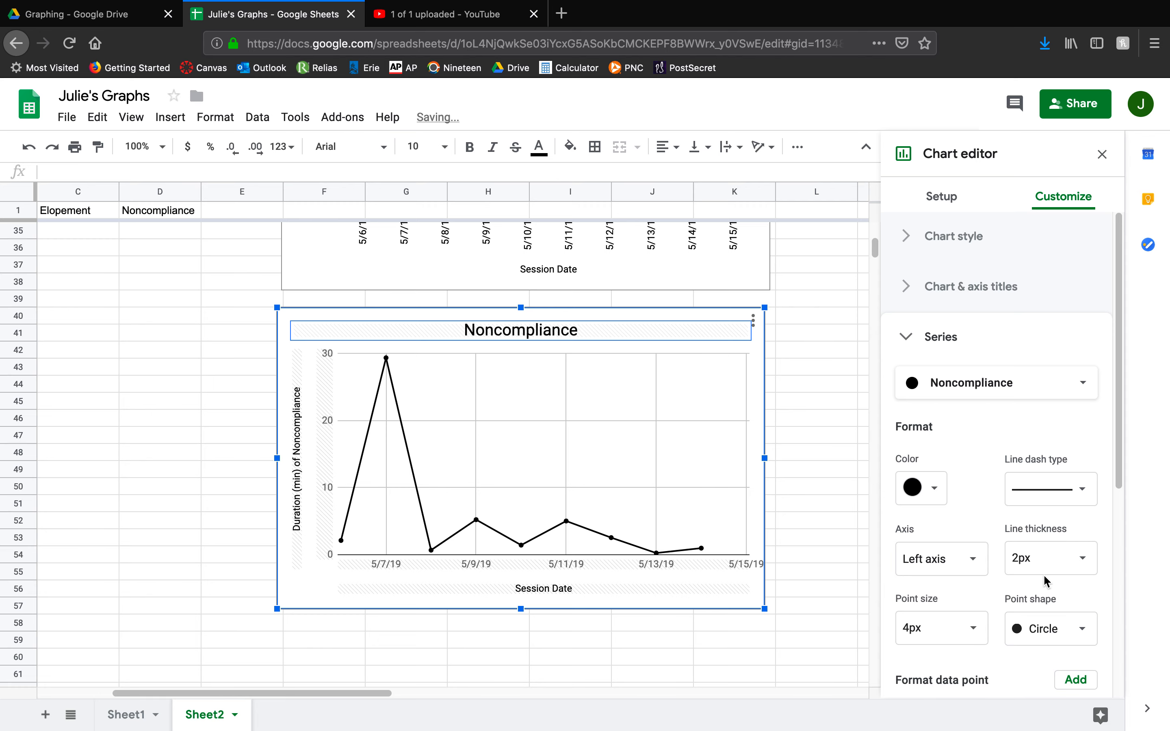
# Add a linear trendline to the Noncompliance series
pyautogui.scroll(-4, 1035, 580)
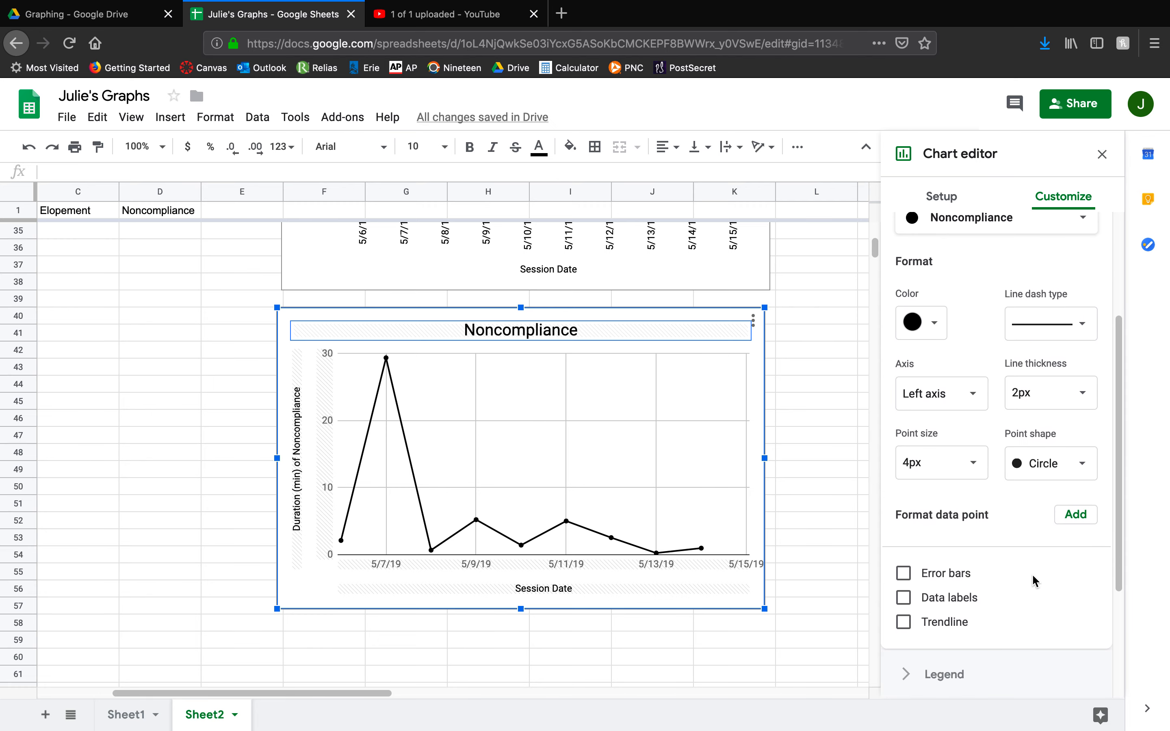
pyautogui.click(903, 619)
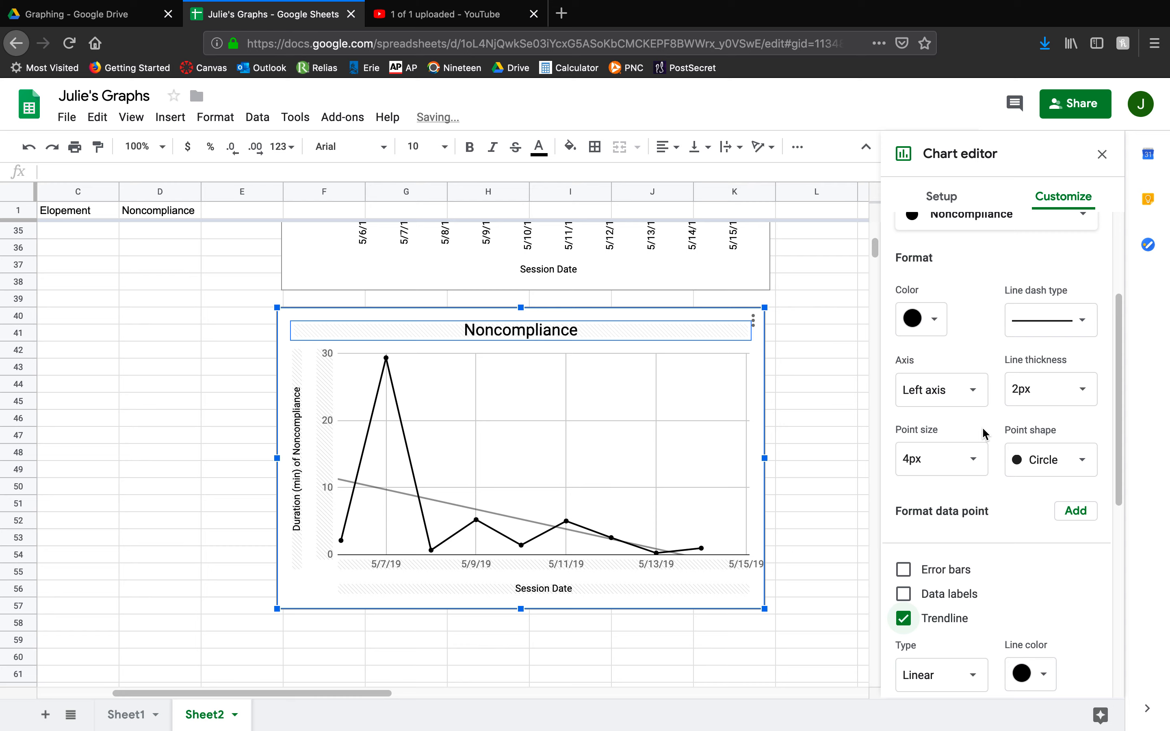
pyautogui.scroll(-5, 984, 432)
pyautogui.scroll(-3, 974, 439)
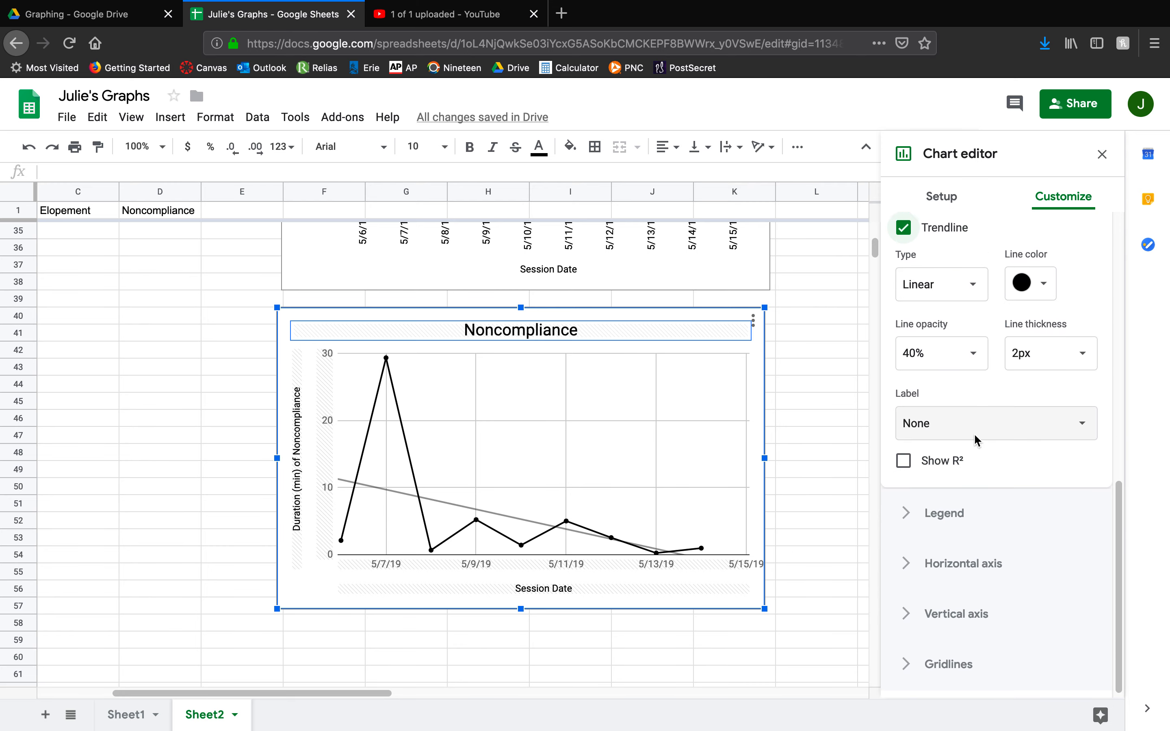
pyautogui.scroll(10, 974, 527)
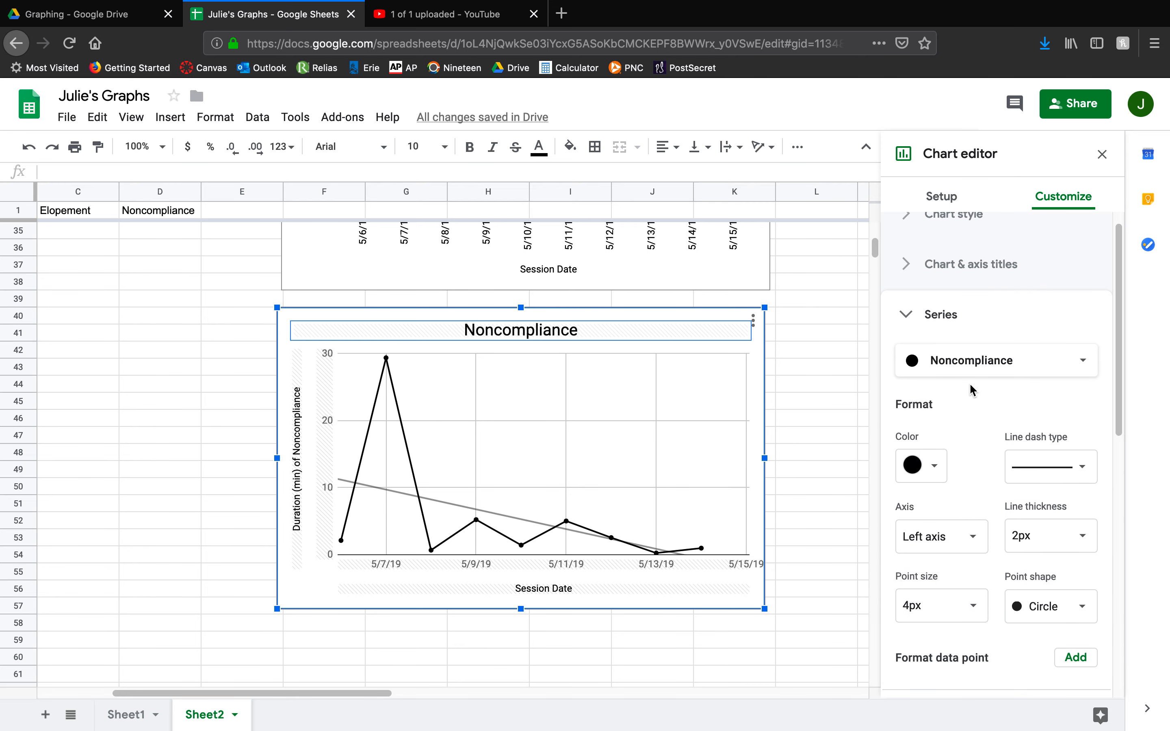
# Set the text color of the Noncompliance chart's horizontal axis labels to black
pyautogui.click(944, 320)
pyautogui.click(950, 440)
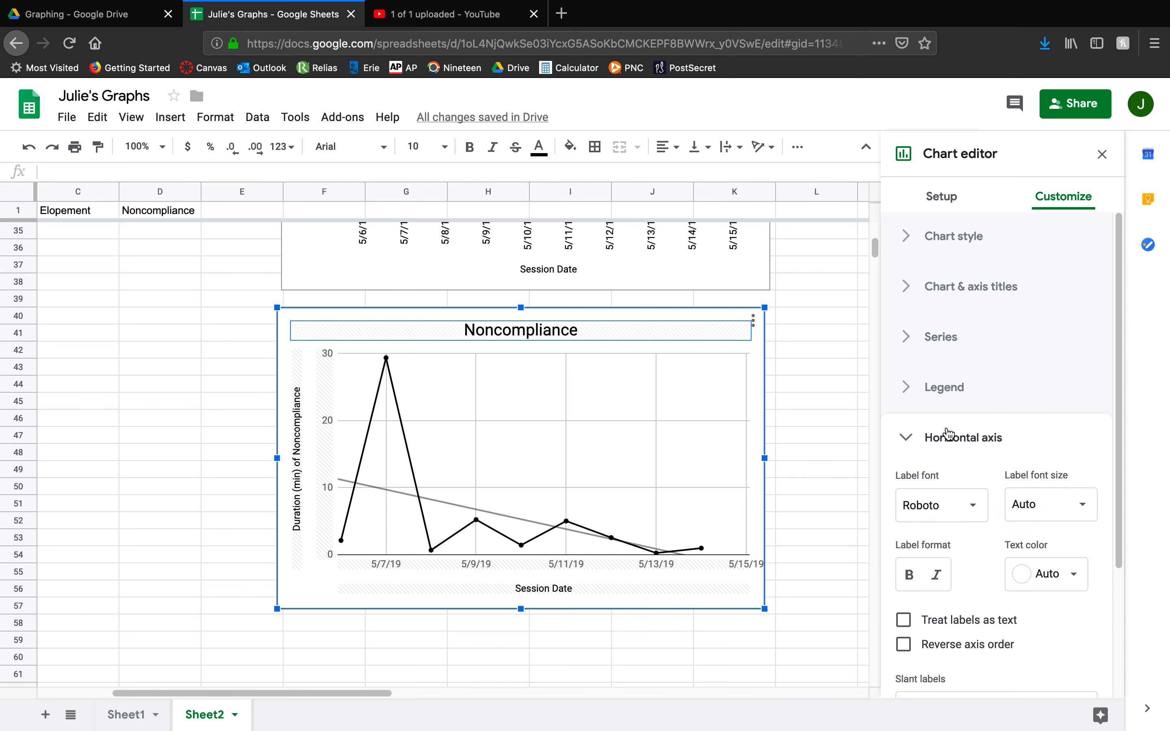
pyautogui.click(1015, 577)
pyautogui.click(939, 382)
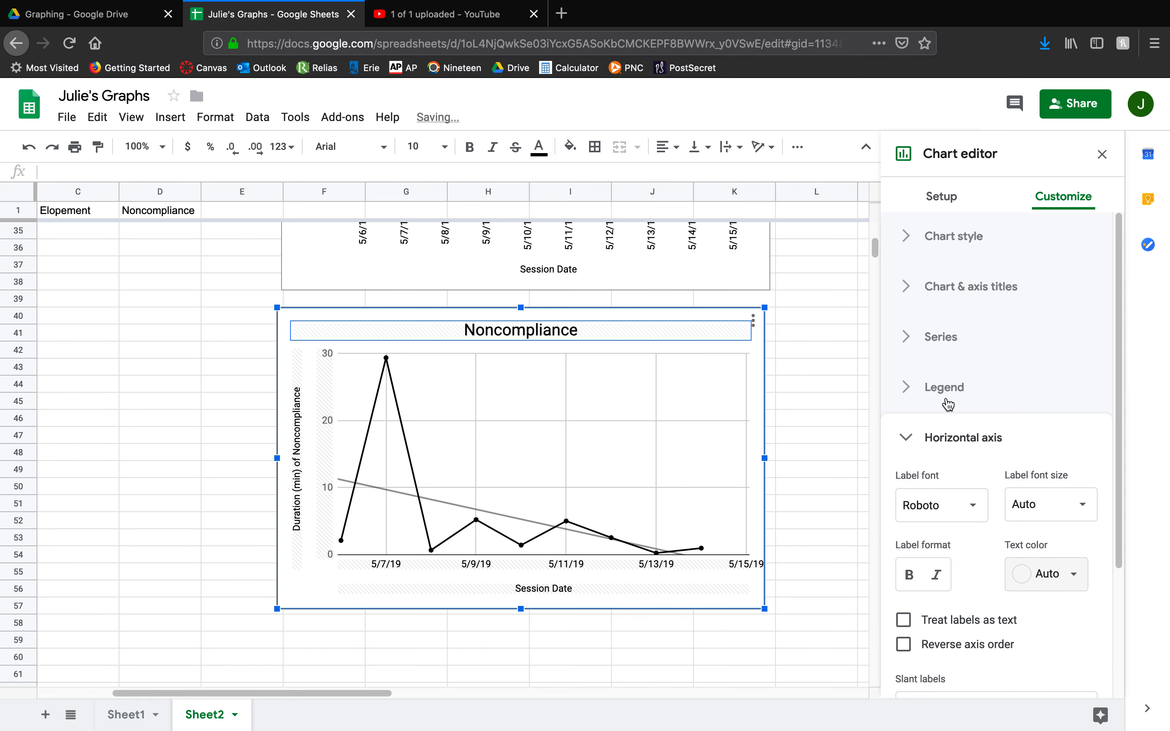
# Treat the Noncompliance chart's horizontal axis labels as text and slant them to 90°
pyautogui.click(903, 620)
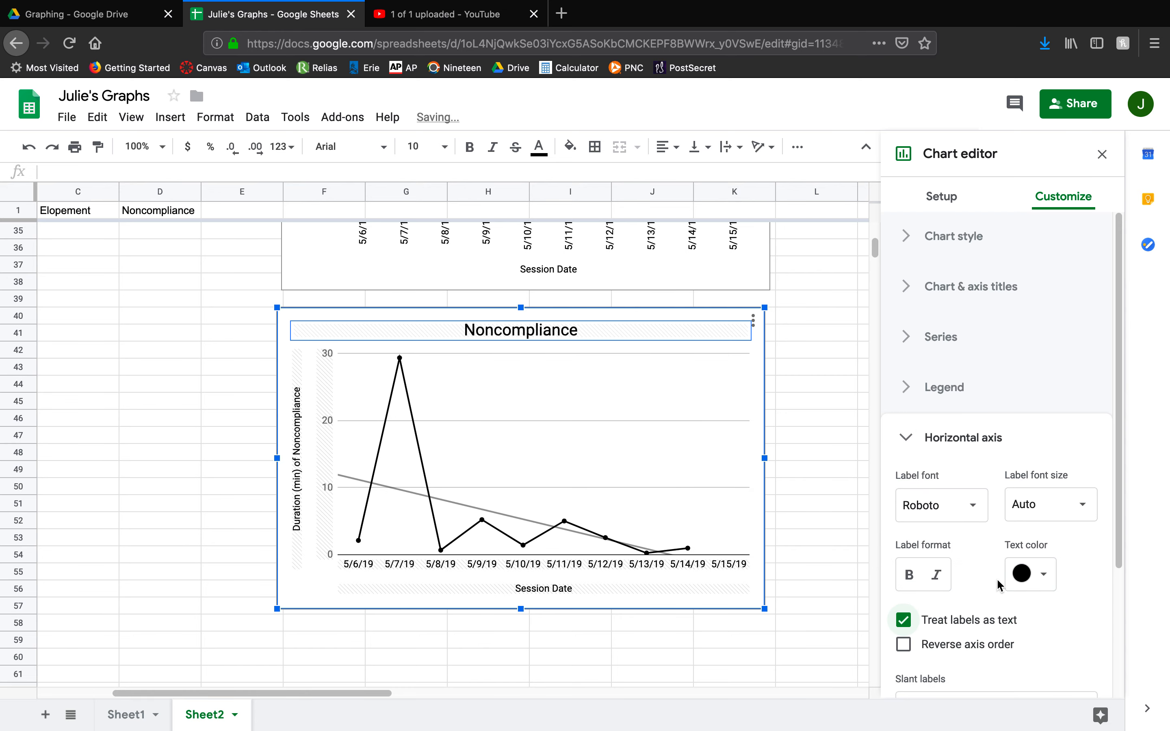
pyautogui.scroll(-3, 999, 585)
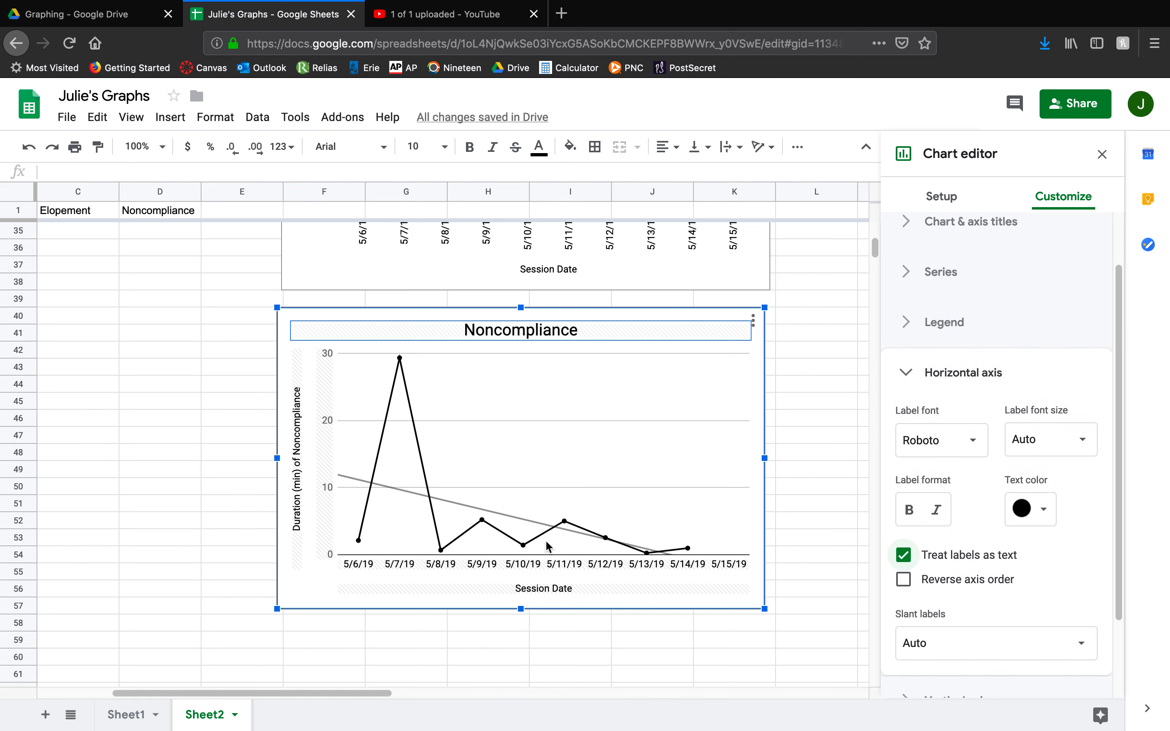
pyautogui.click(967, 650)
pyautogui.click(947, 610)
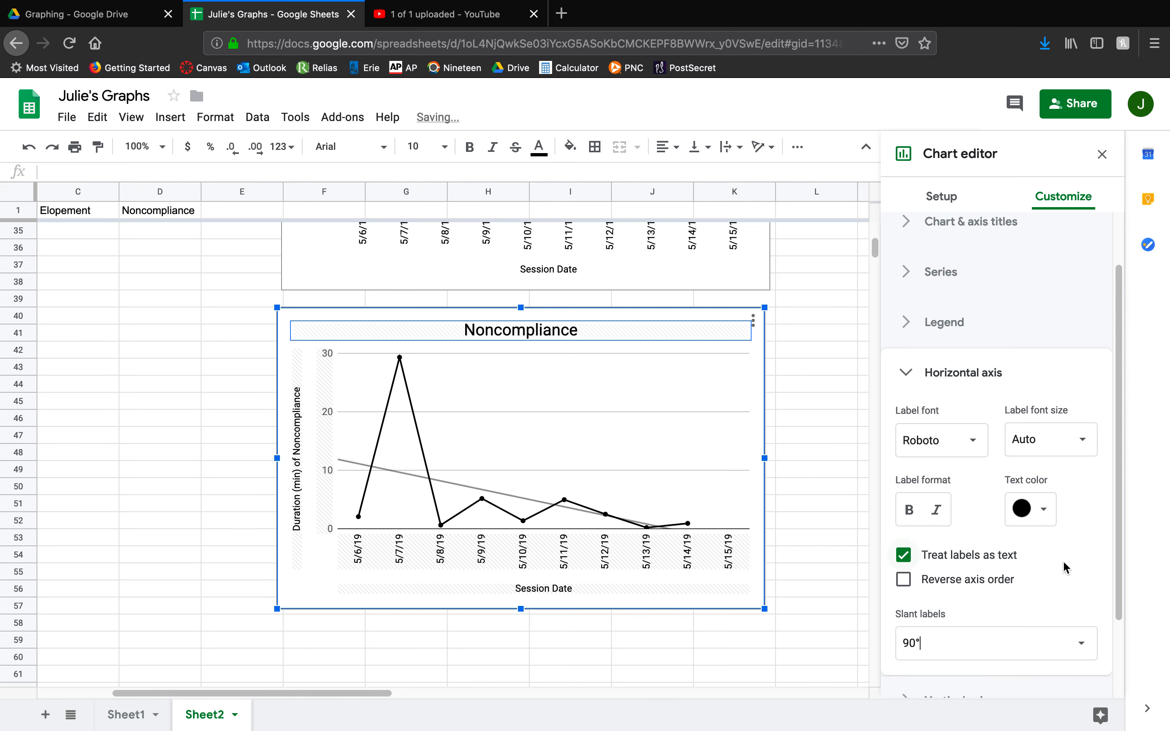
pyautogui.click(931, 382)
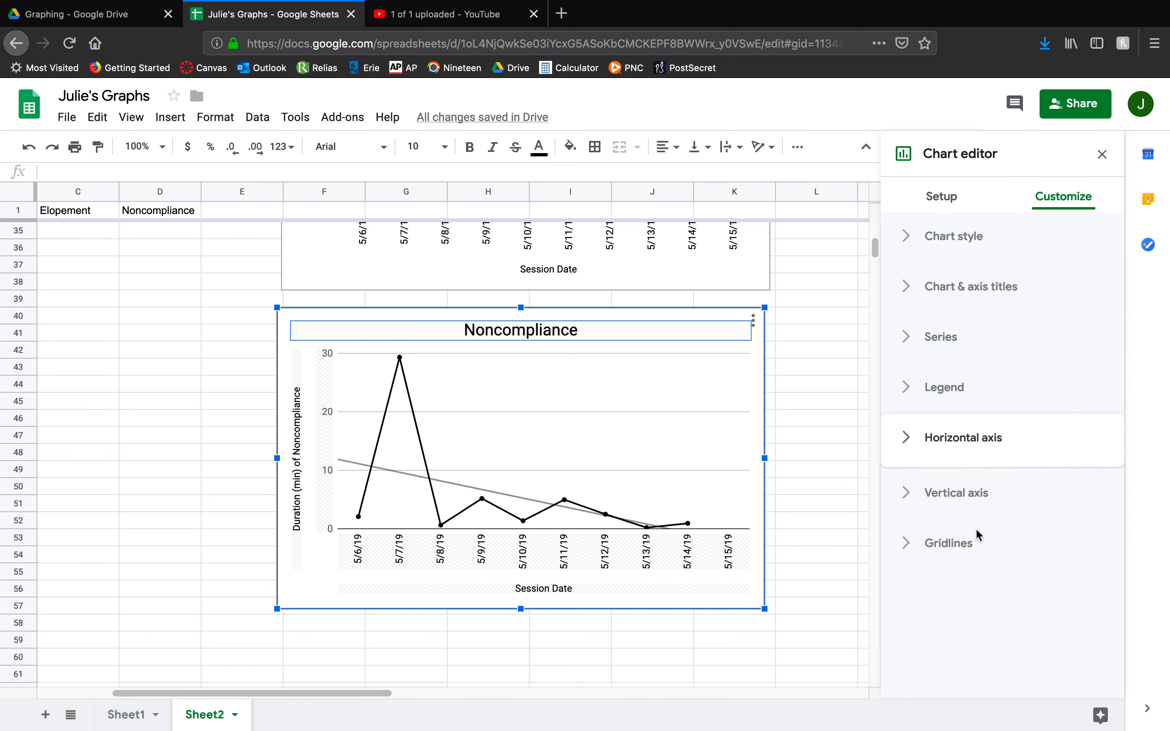
# Set the Noncompliance chart's vertical axis labels to black text and its range to a minimum of 0 and a maximum of 35
pyautogui.click(962, 507)
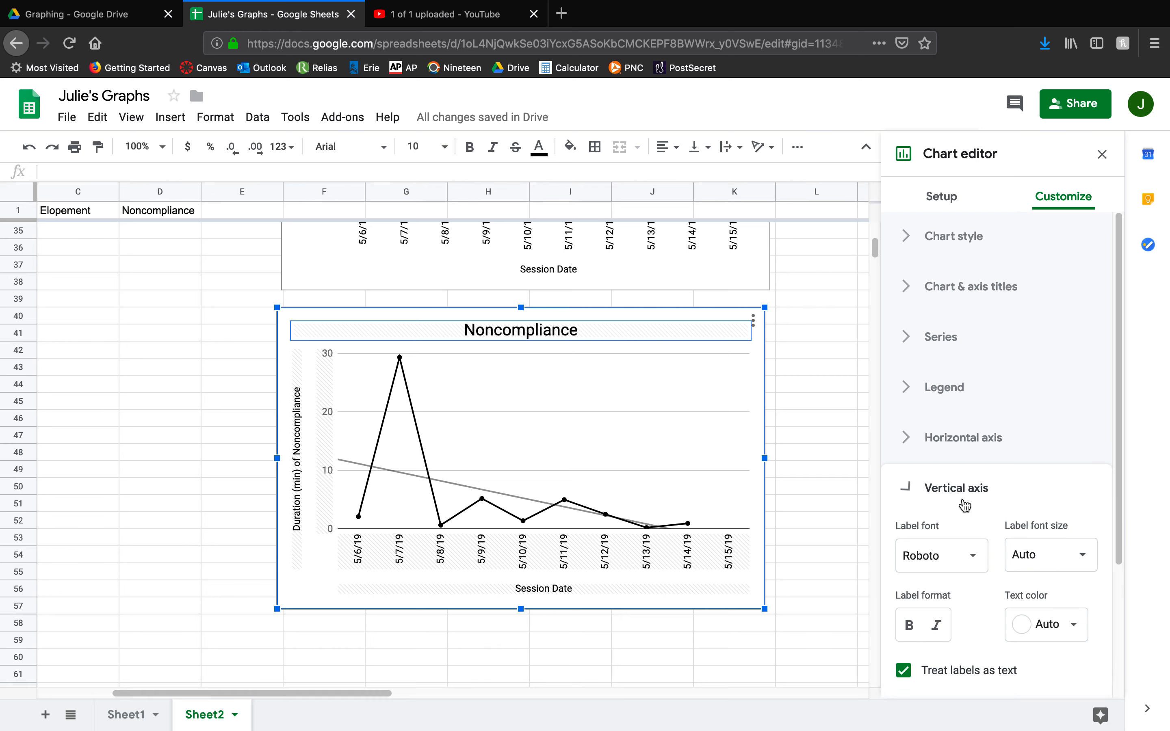
pyautogui.click(1011, 624)
pyautogui.click(938, 432)
pyautogui.scroll(-3, 971, 549)
pyautogui.click(957, 586)
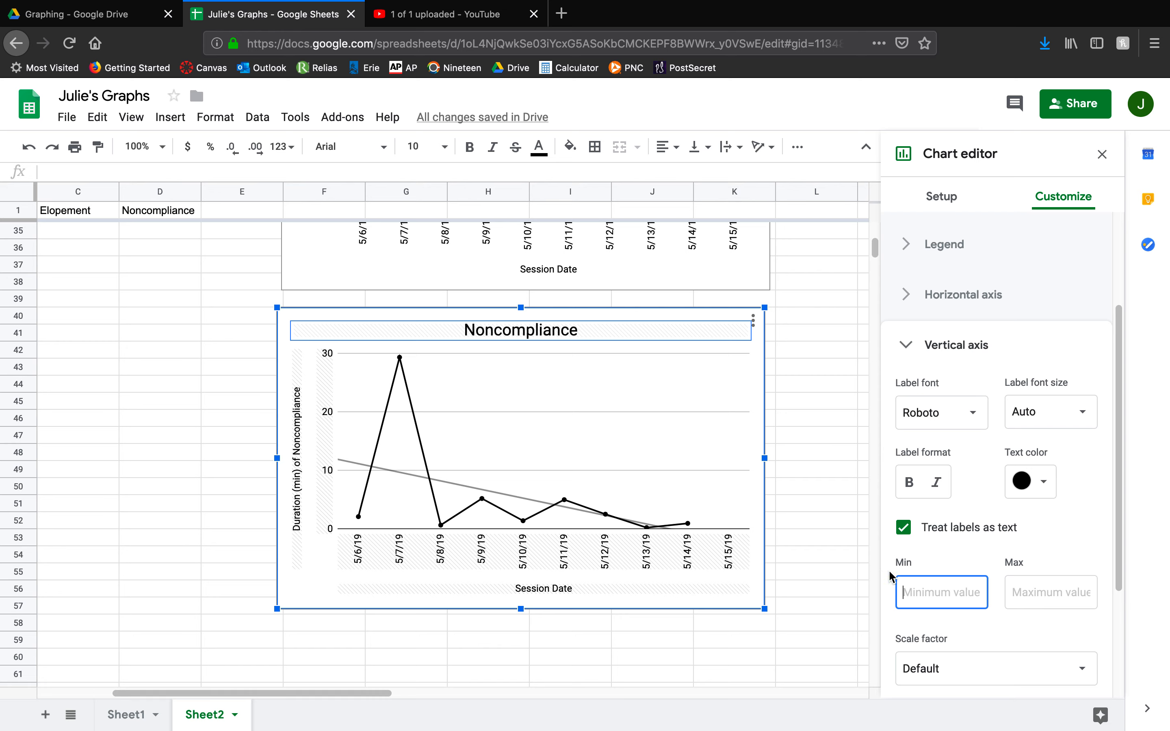
pyautogui.write('0')
pyautogui.press('Tab')
pyautogui.write('35')
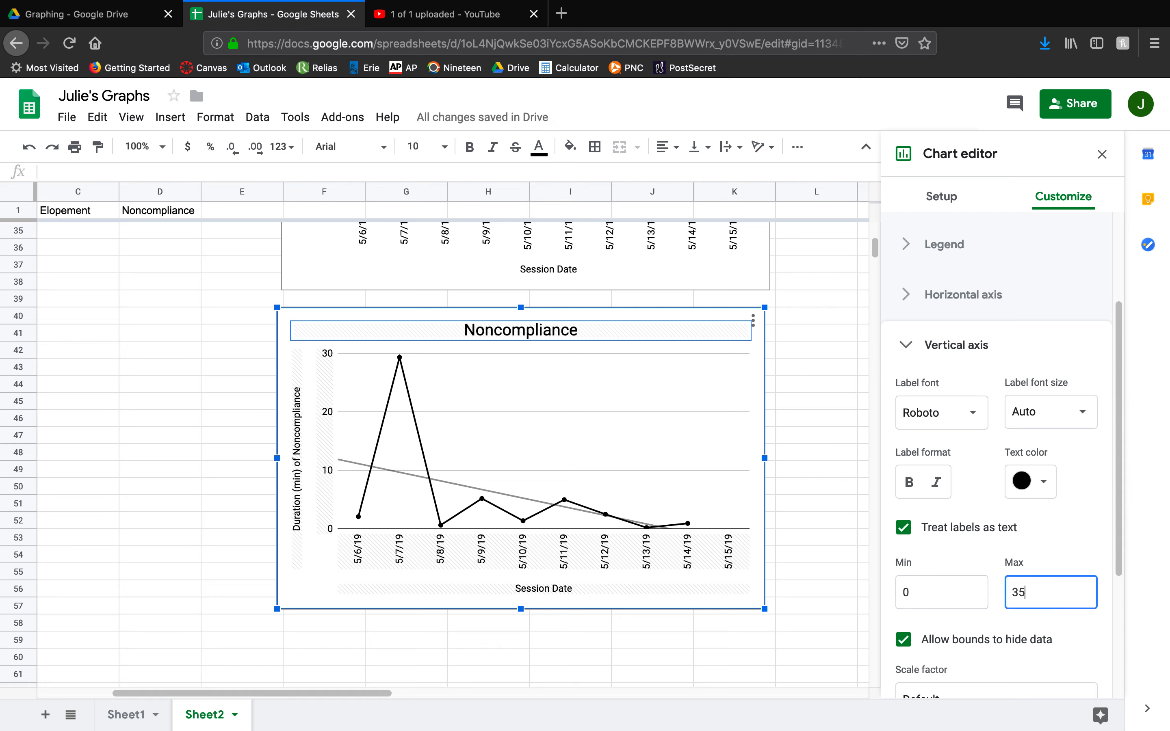
# Change the Noncompliance chart's vertical axis title to "Total Duration (min)"
pyautogui.click(300, 537)
pyautogui.click(908, 358)
pyautogui.write('Total  Duration (min) of Noncompliance')
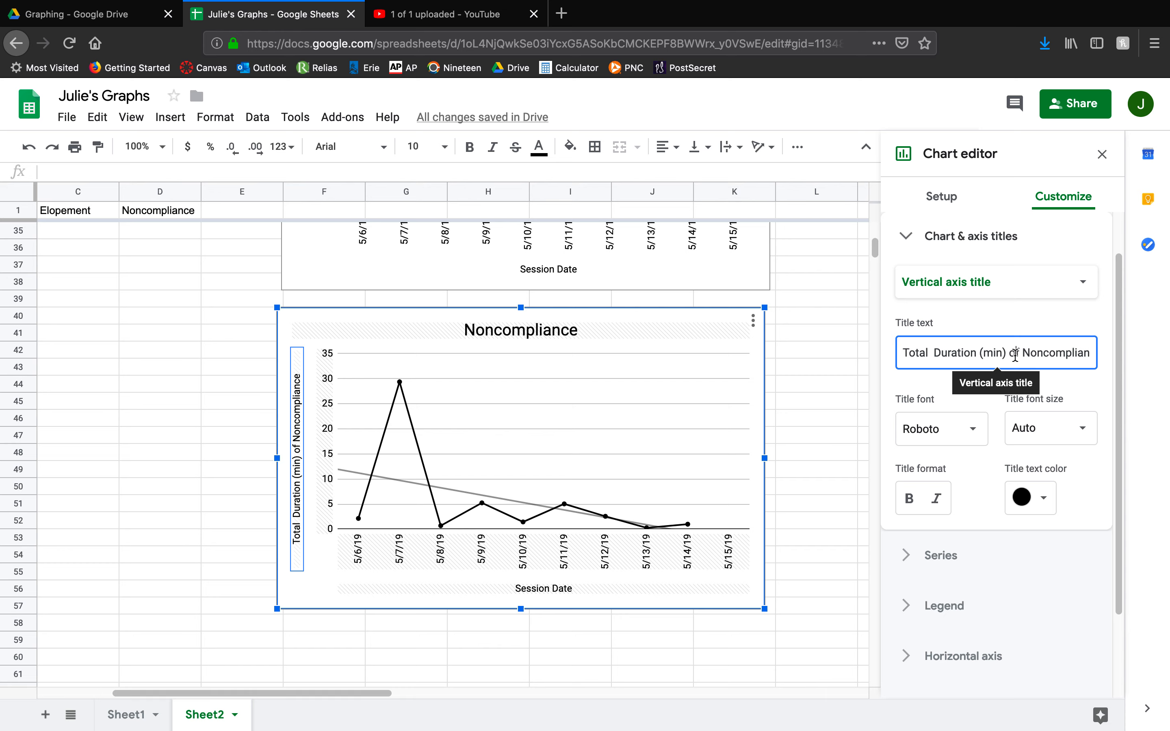
pyautogui.click(1015, 353)
pyautogui.moveTo(1012, 353); pyautogui.dragTo(1116, 359)
pyautogui.press('BackSpace')
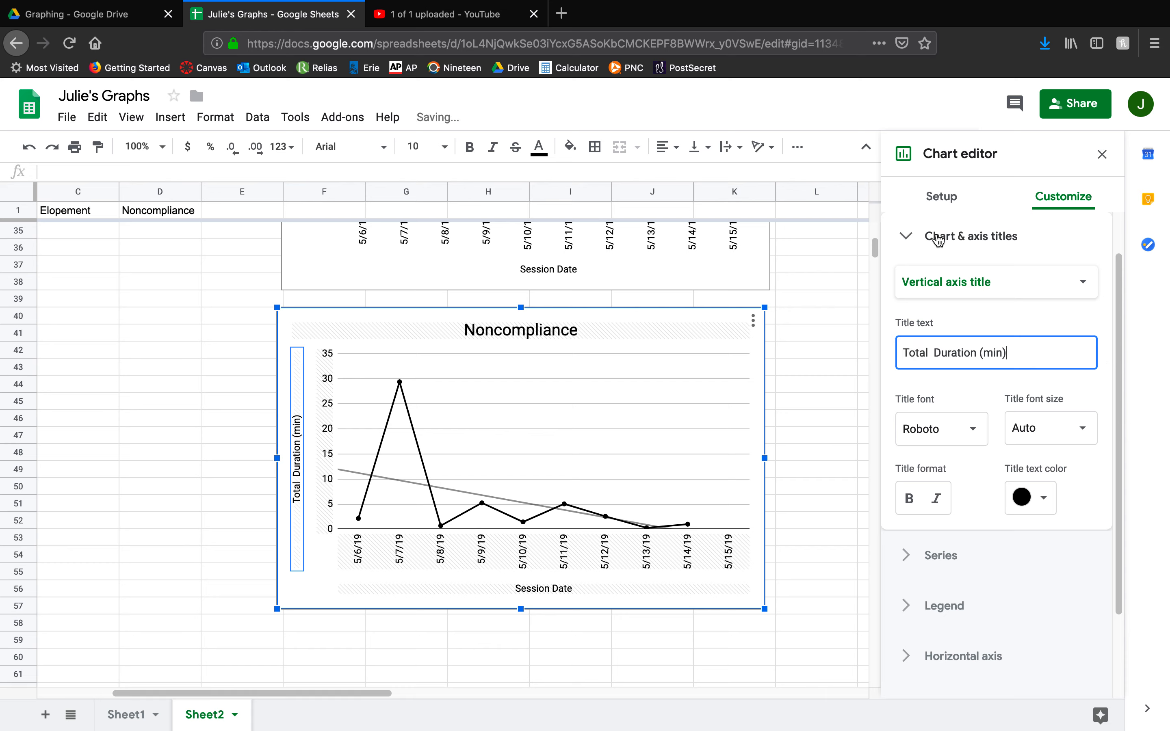
pyautogui.click(971, 244)
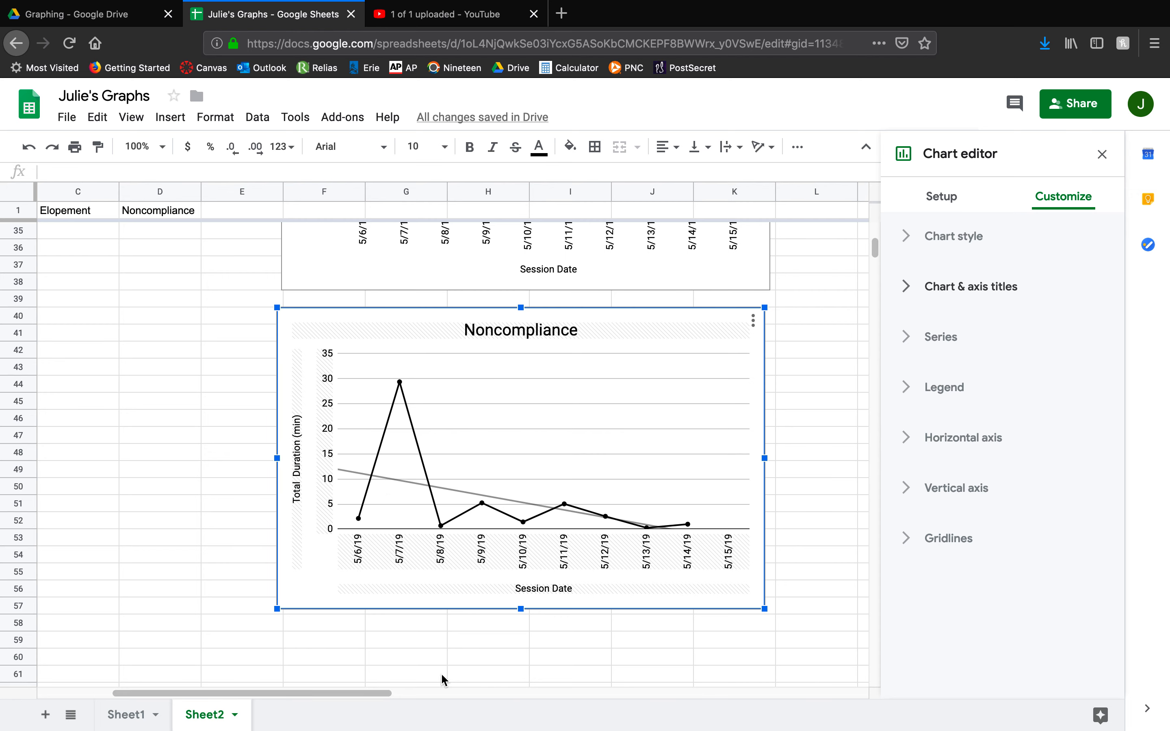
# Complete the 5/15/19 data row with 0 for Elopement and 2.15 for Noncompliance
pyautogui.moveTo(375, 694); pyautogui.dragTo(306, 694)
pyautogui.scroll(4, 269, 564)
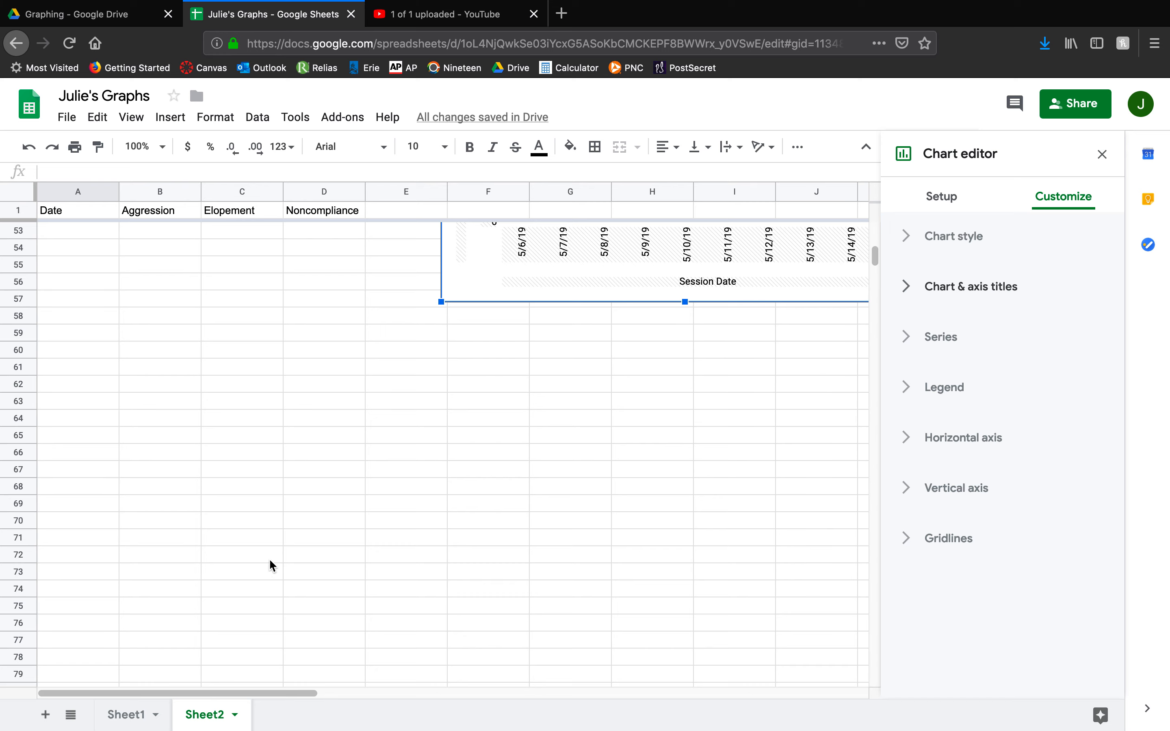
pyautogui.scroll(8, 237, 564)
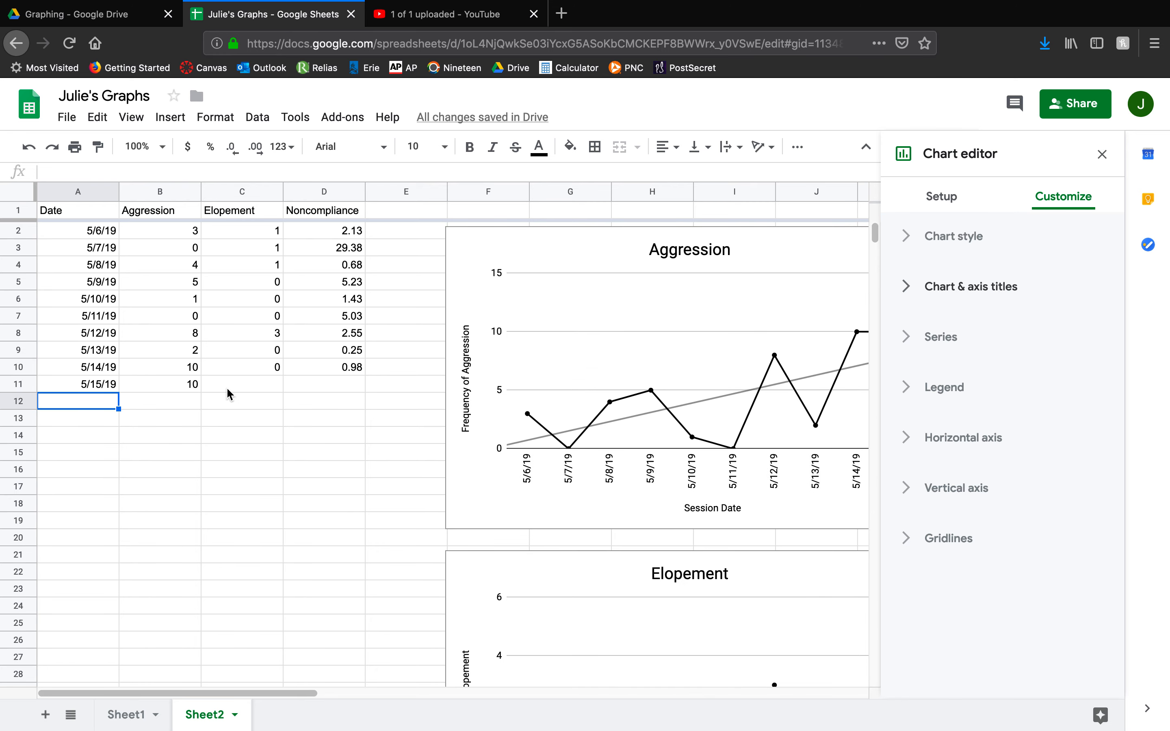
pyautogui.click(243, 391)
pyautogui.write('0')
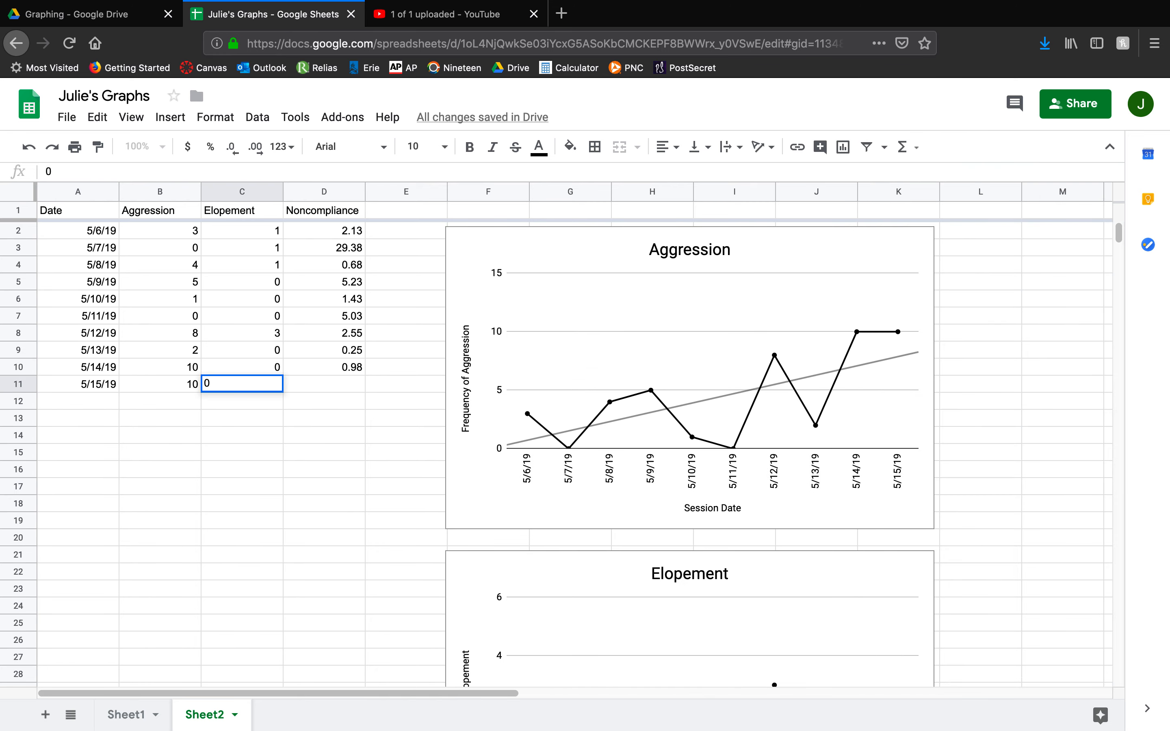
pyautogui.press('Tab')
pyautogui.write('2.')
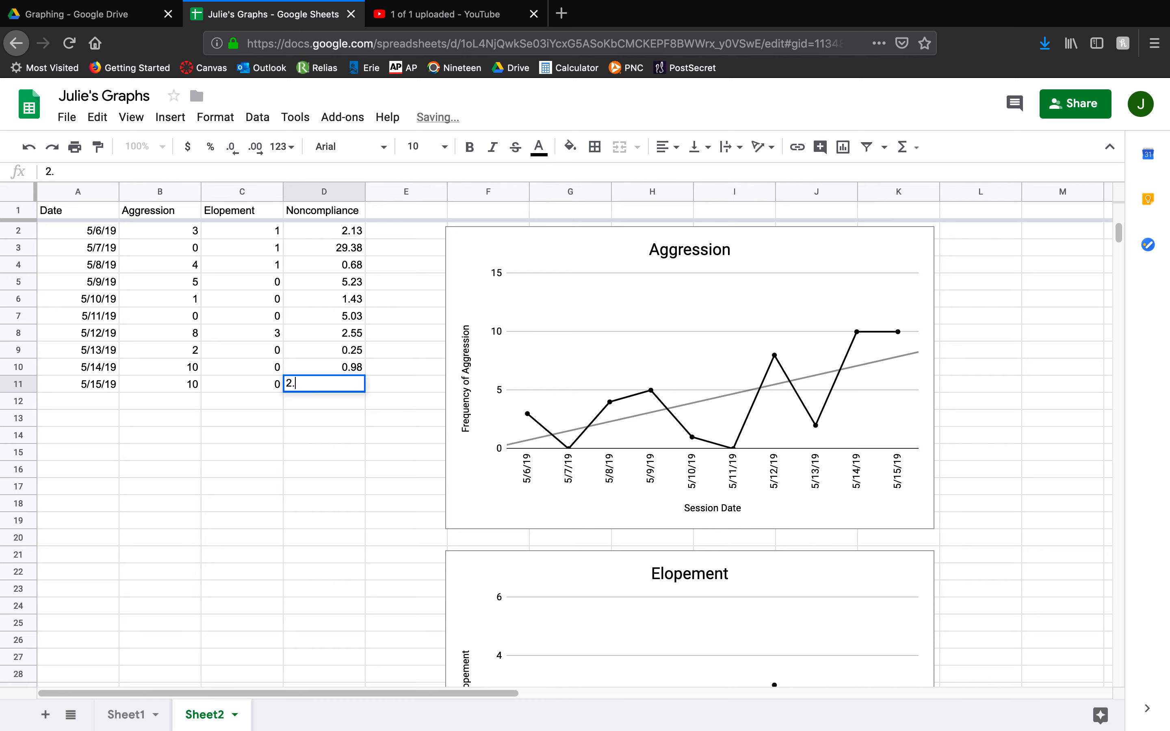
pyautogui.write('15')
pyautogui.press('Return')
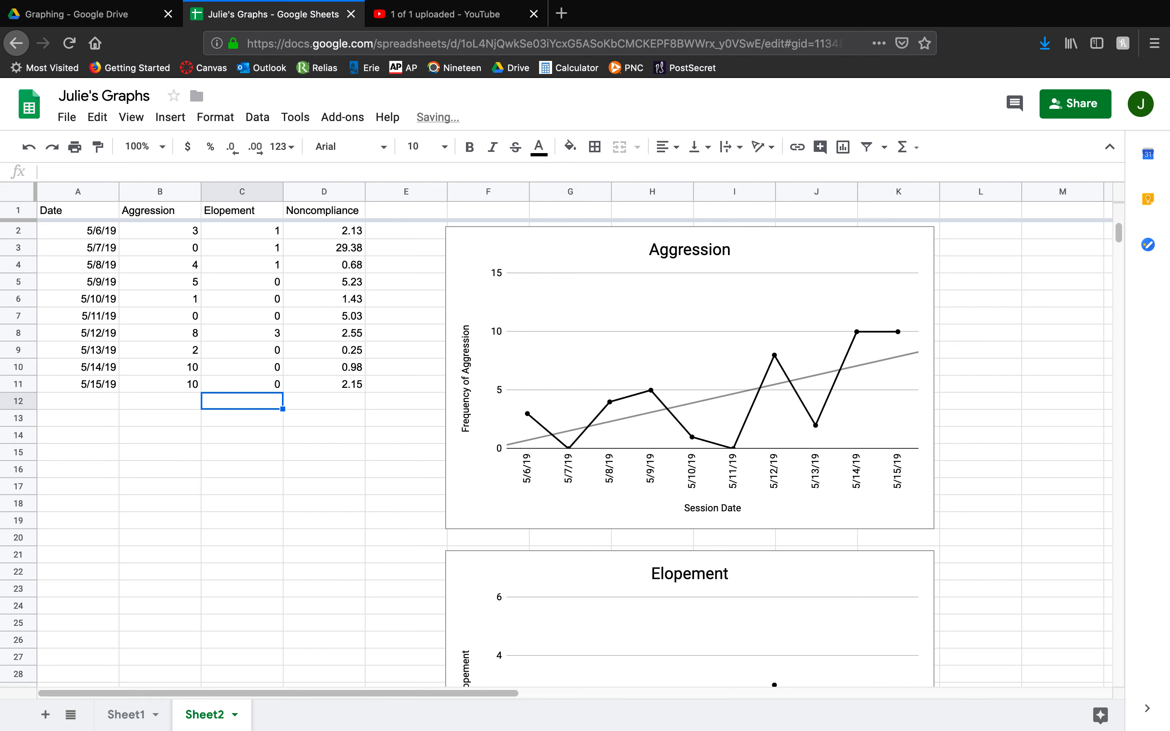
# Add a data row for 5/16/19 with Aggression 4, Elopement 3 and Noncompliance 0
pyautogui.click(90, 409)
pyautogui.write('5/16/19')
pyautogui.press('Tab')
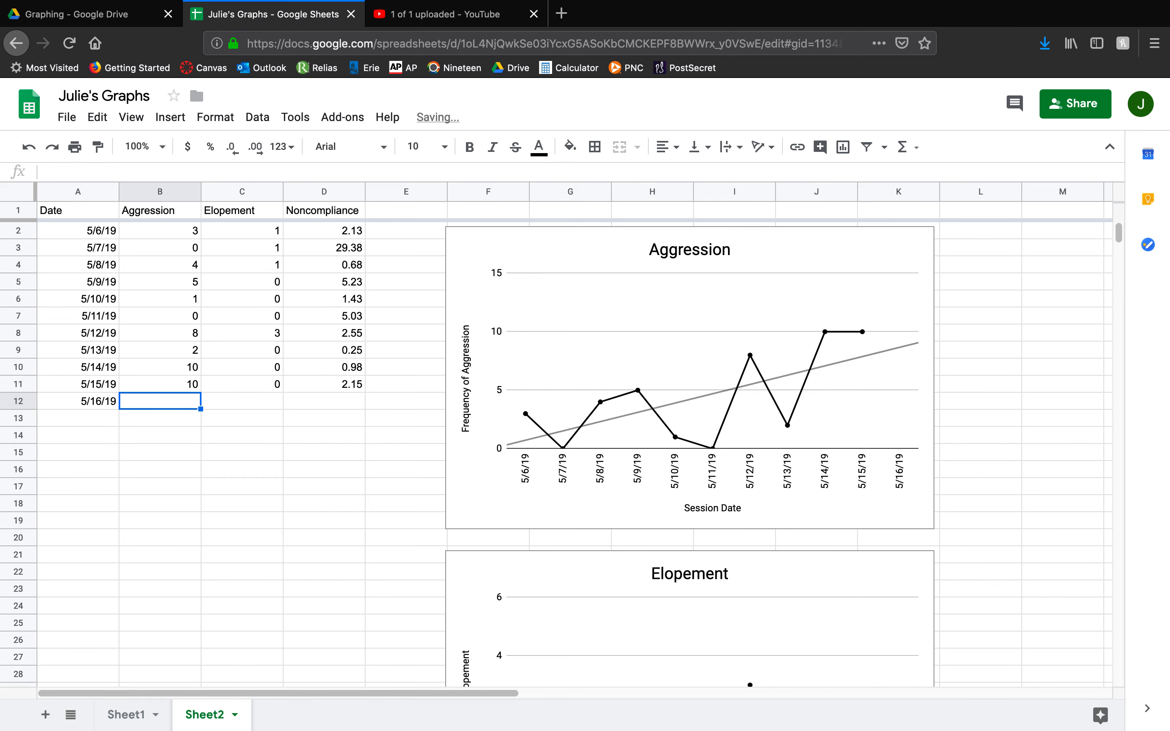
pyautogui.write('4')
pyautogui.press('Tab')
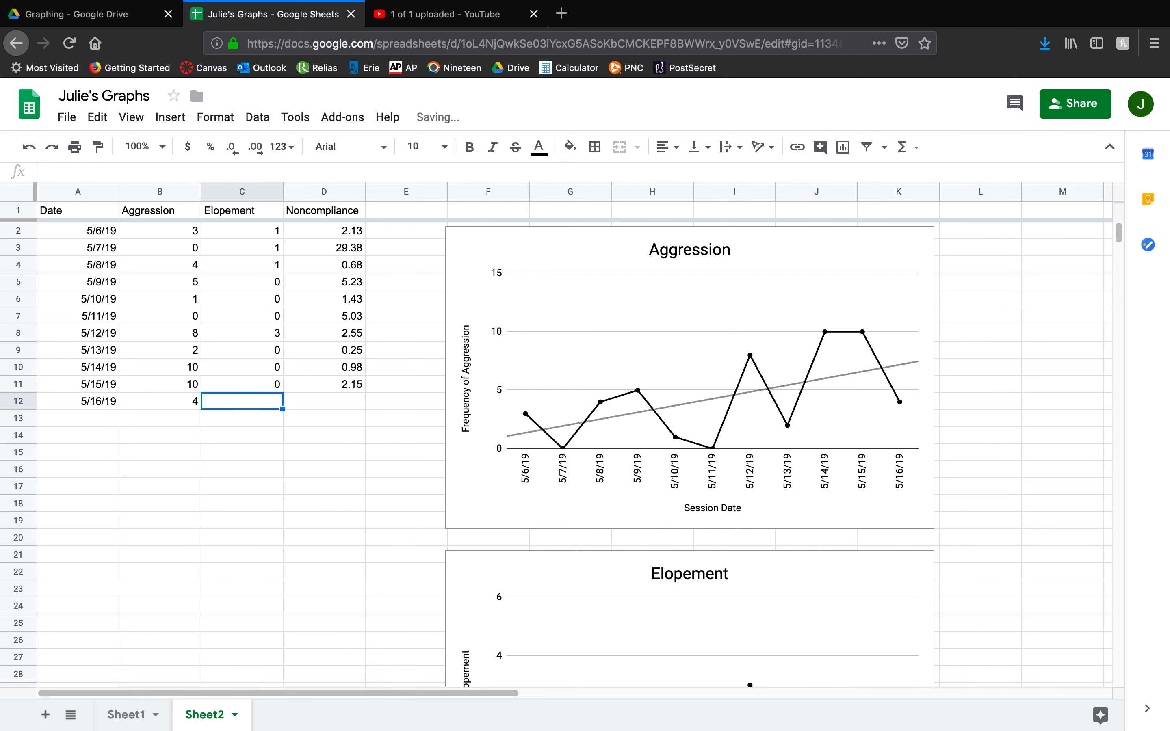
pyautogui.write('3')
pyautogui.press('Tab')
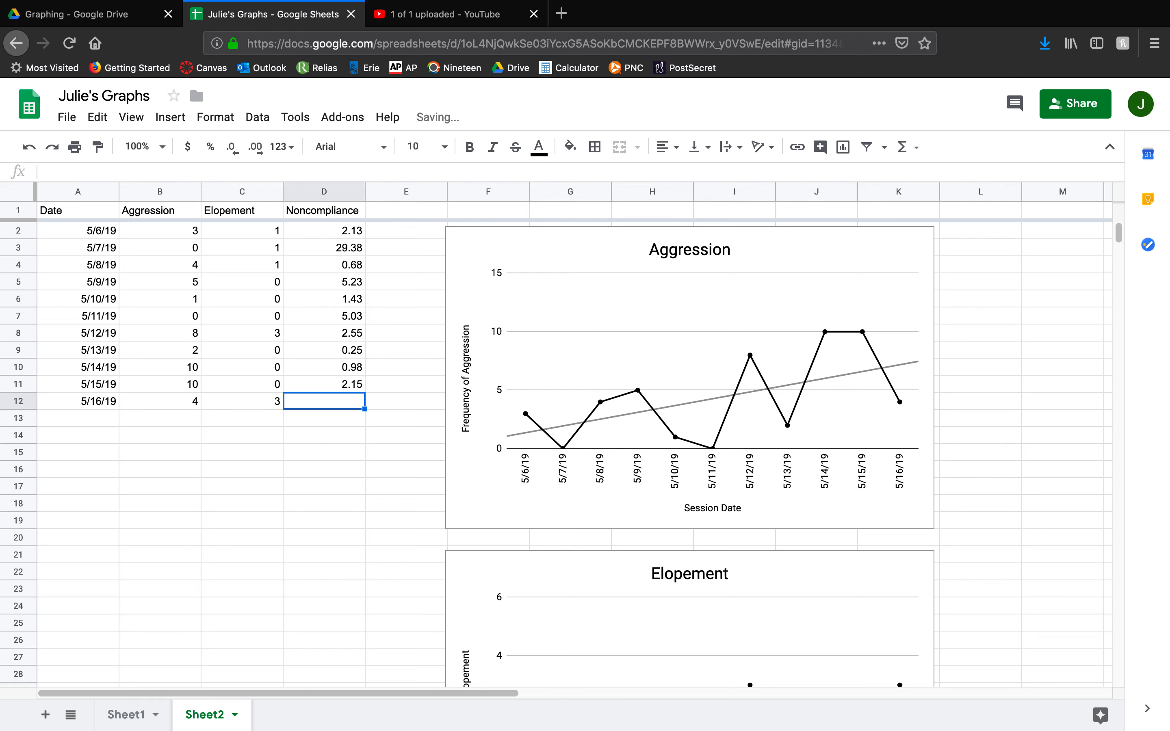
pyautogui.write('0')
pyautogui.press('Return')
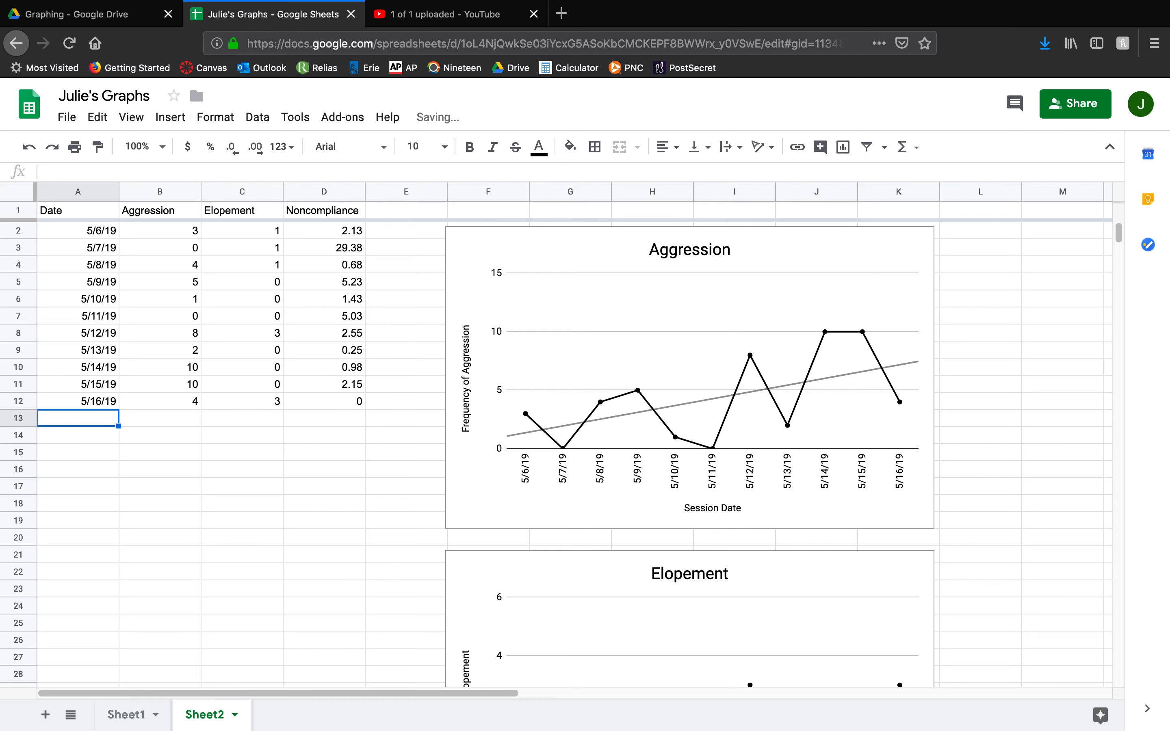
# Review how the Aggression, Elopement and Noncompliance charts plot the newly entered dates
pyautogui.scroll(-4, 965, 462)
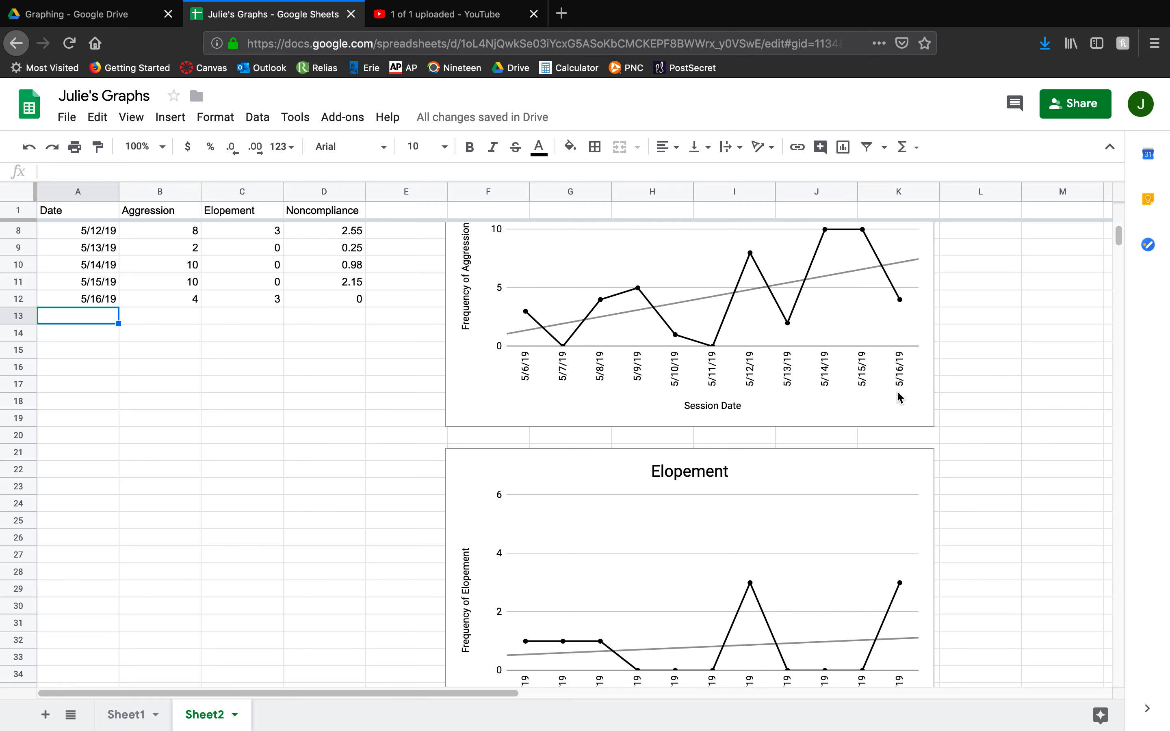
pyautogui.scroll(-5, 898, 391)
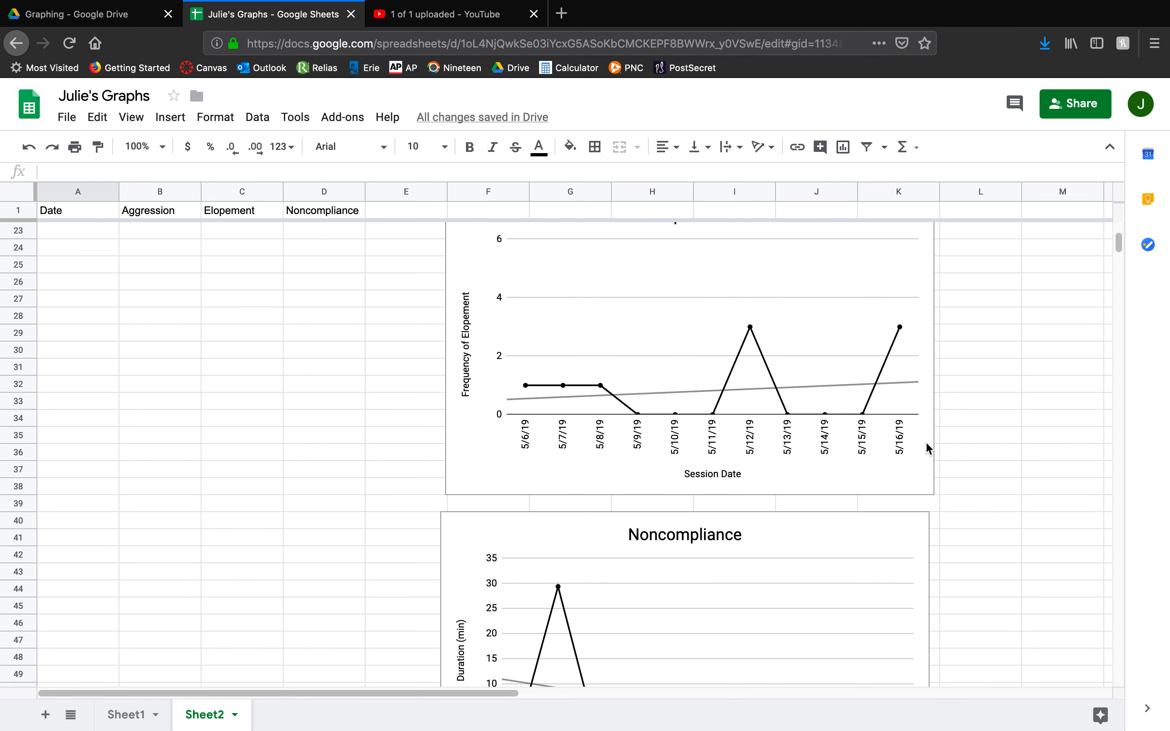
pyautogui.scroll(-5, 866, 432)
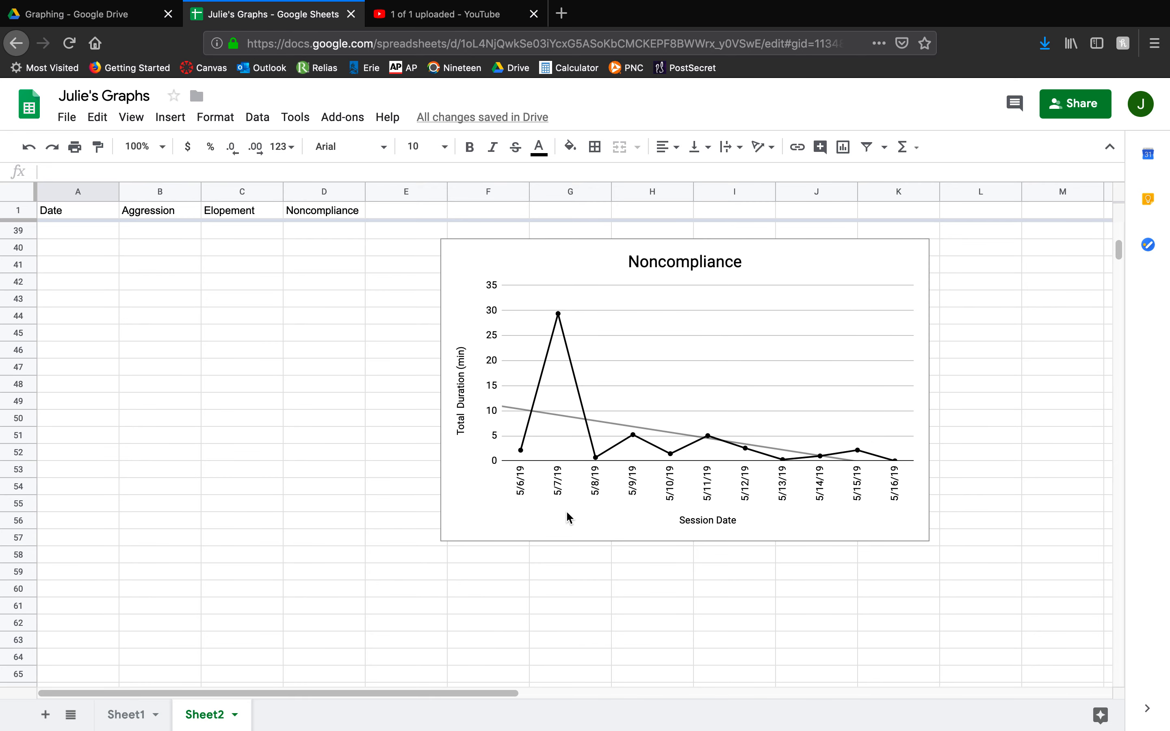
pyautogui.scroll(7, 605, 500)
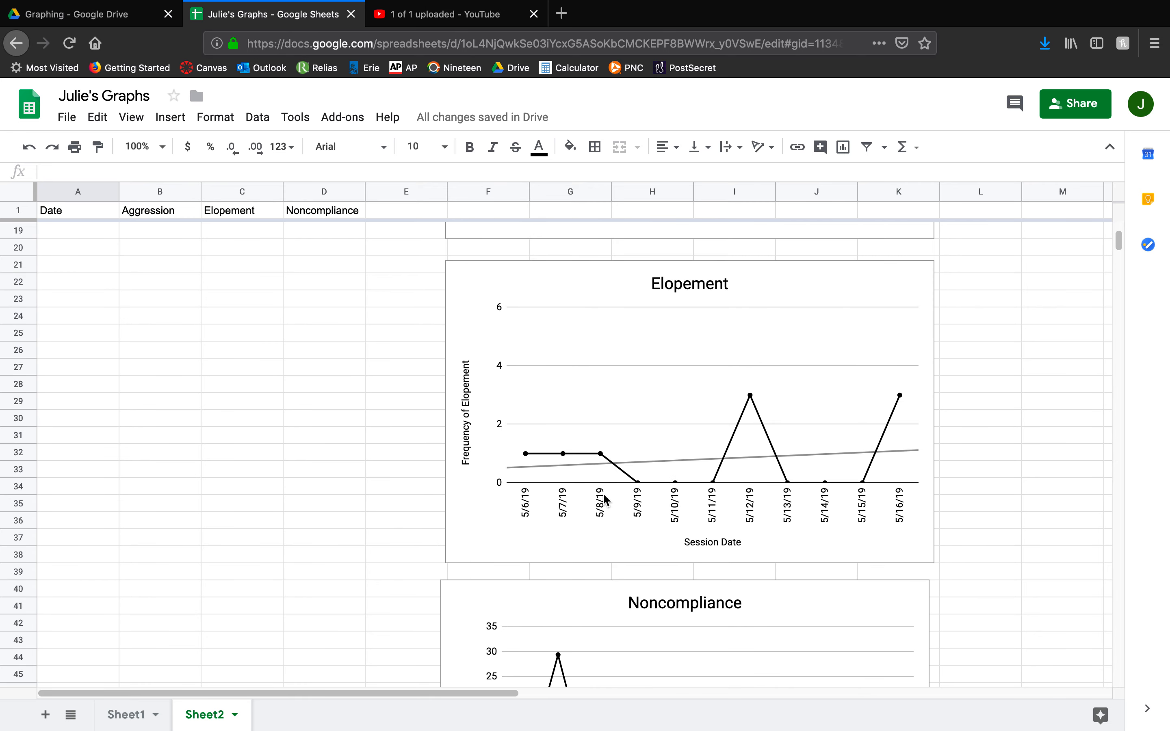